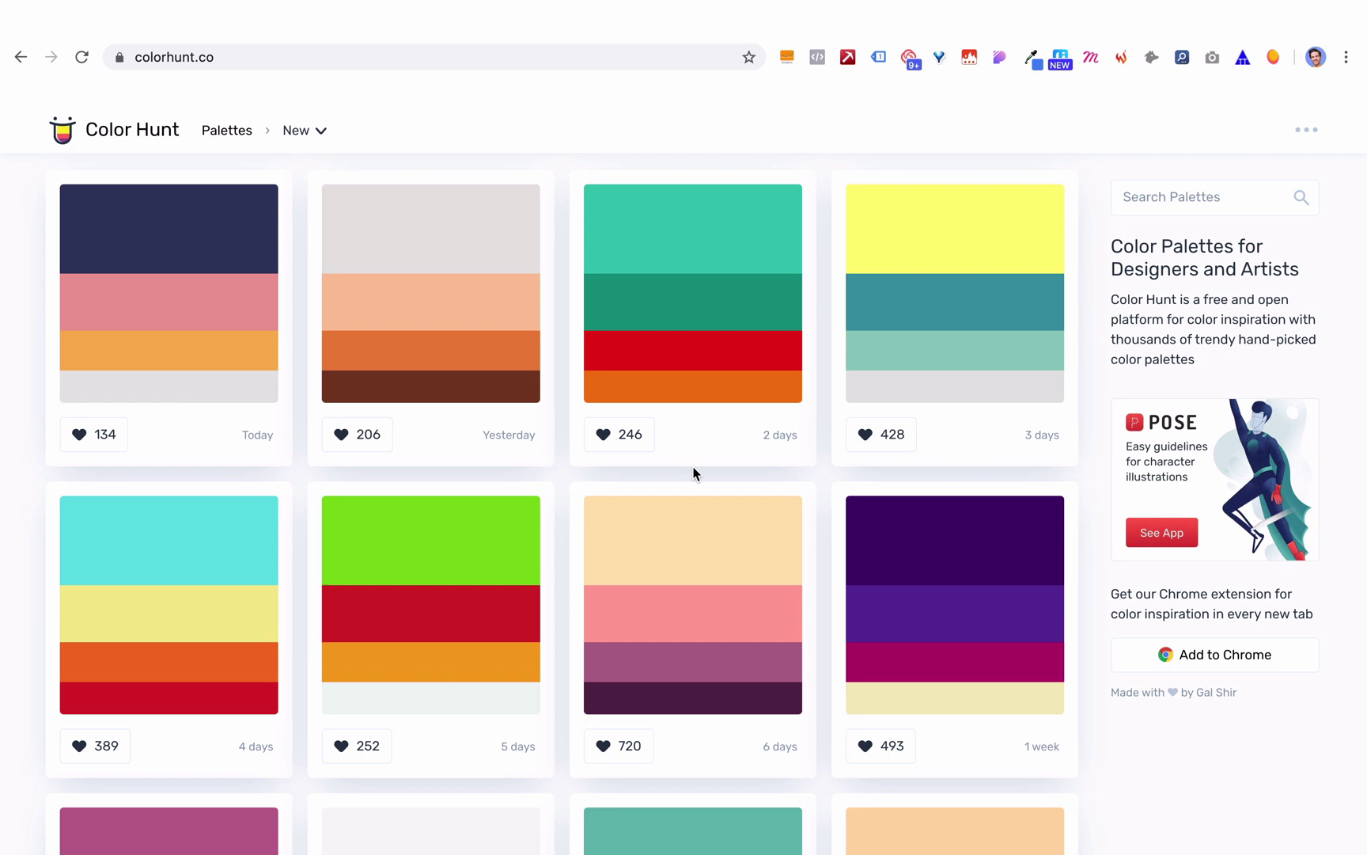
- Browse the newest Color Hunt palettes and copy the teal color code #63B7AF from the palette of teal, mint and coral
{"action": "scroll", "coordinate": [694, 473], "scroll_direction": "down", "scroll_amount": 15}
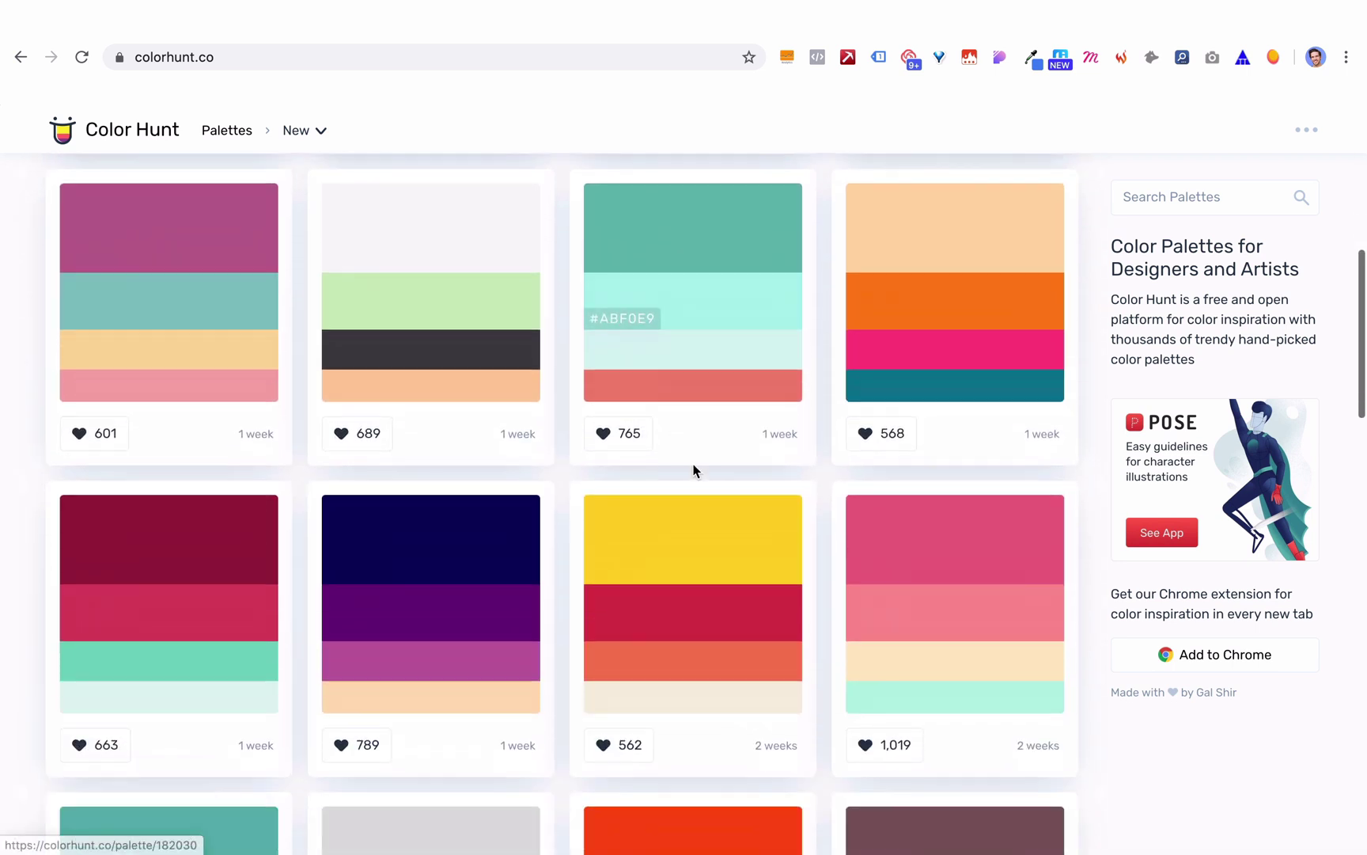
{"action": "scroll", "coordinate": [694, 464], "scroll_direction": "down", "scroll_amount": 12}
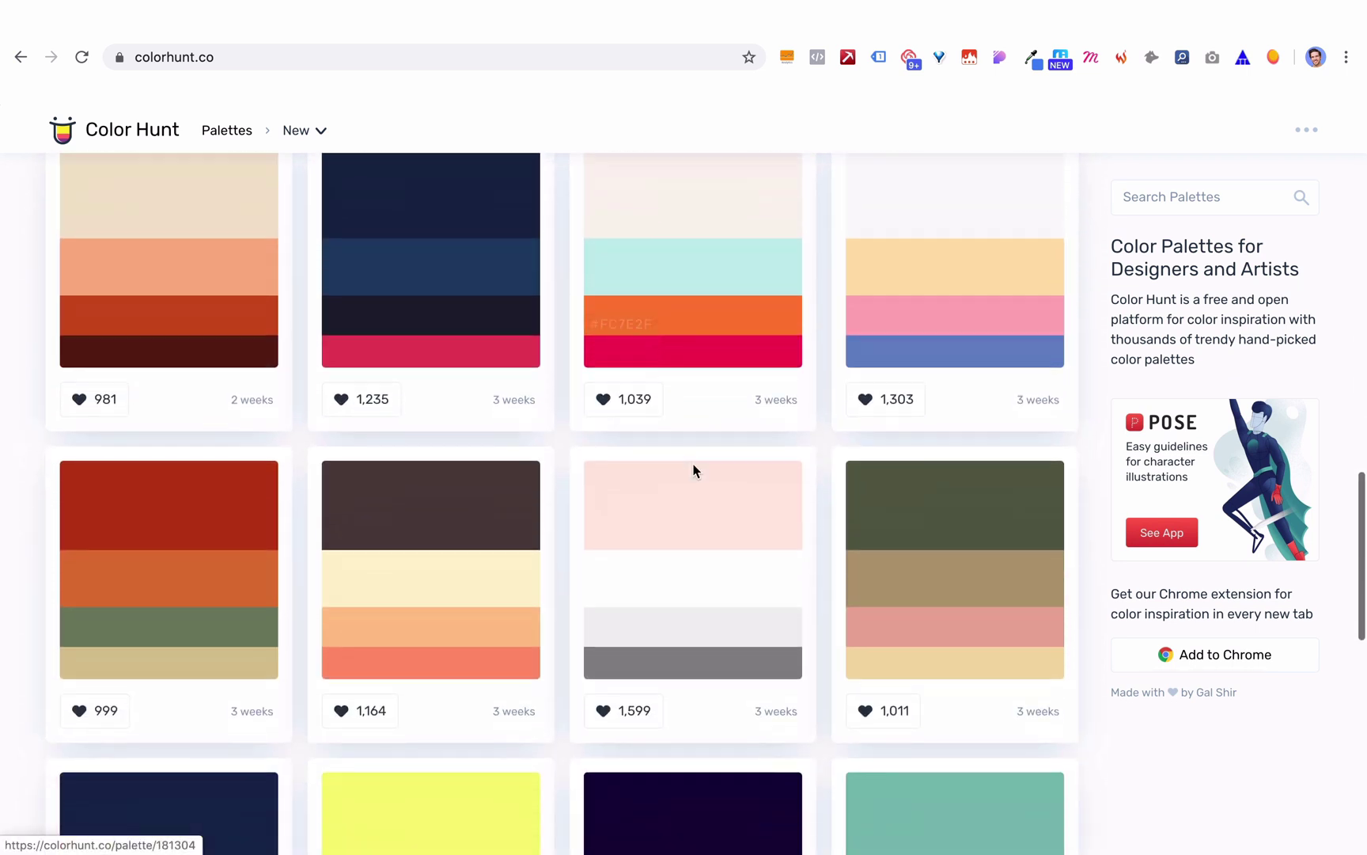
{"action": "scroll", "coordinate": [694, 471], "scroll_direction": "down", "scroll_amount": 3}
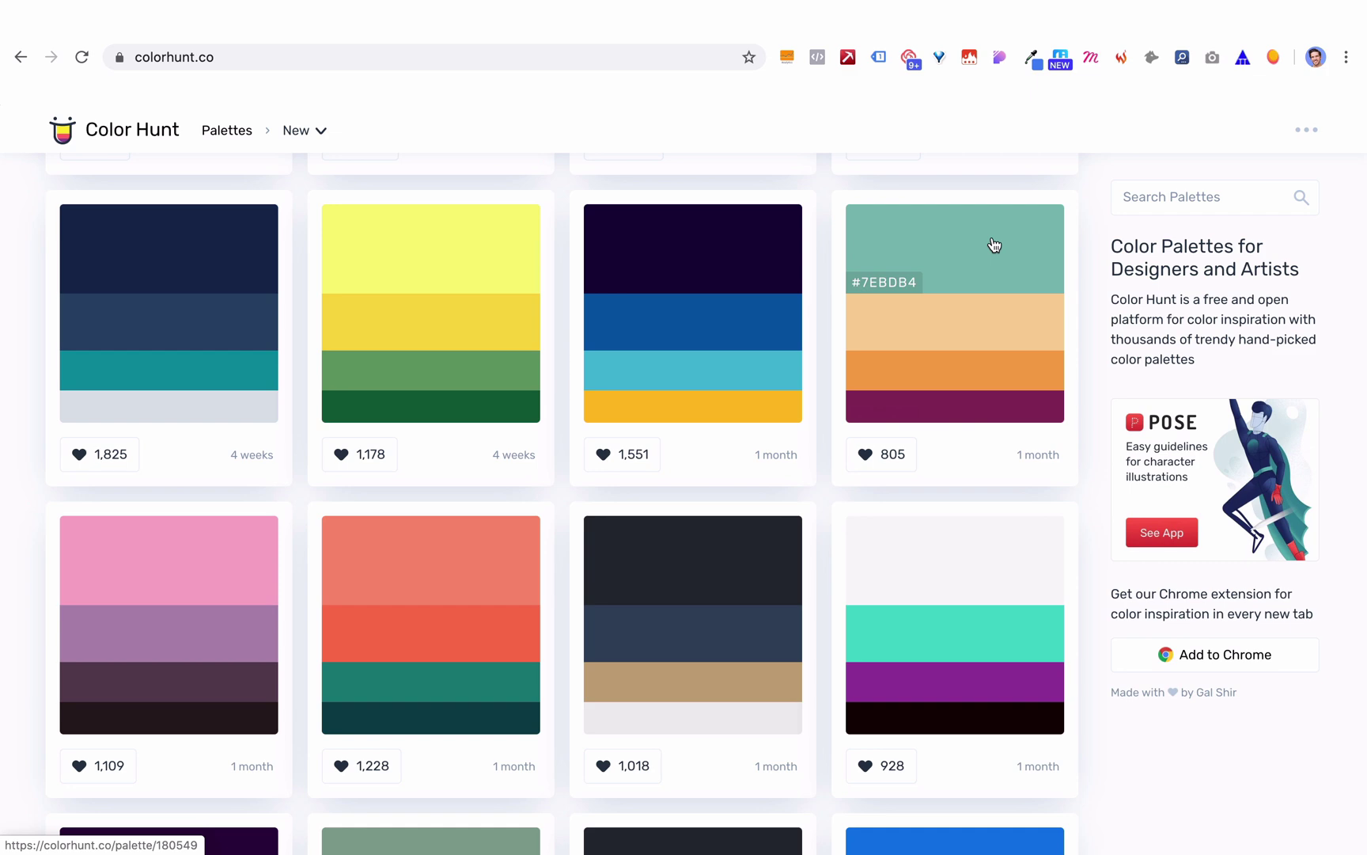
{"action": "scroll", "coordinate": [994, 243], "scroll_direction": "up", "scroll_amount": 20}
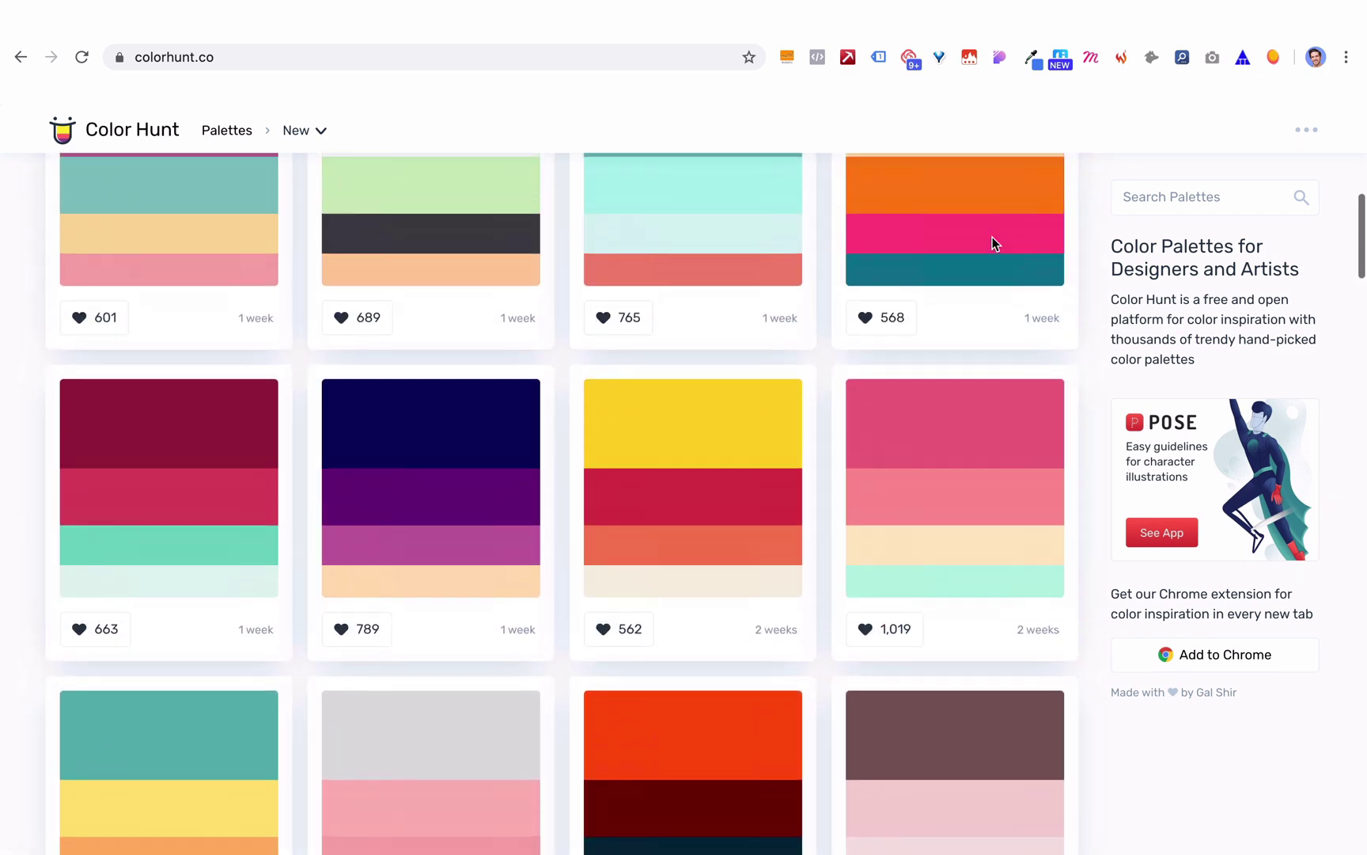
{"action": "scroll", "coordinate": [994, 244], "scroll_direction": "up", "scroll_amount": 8}
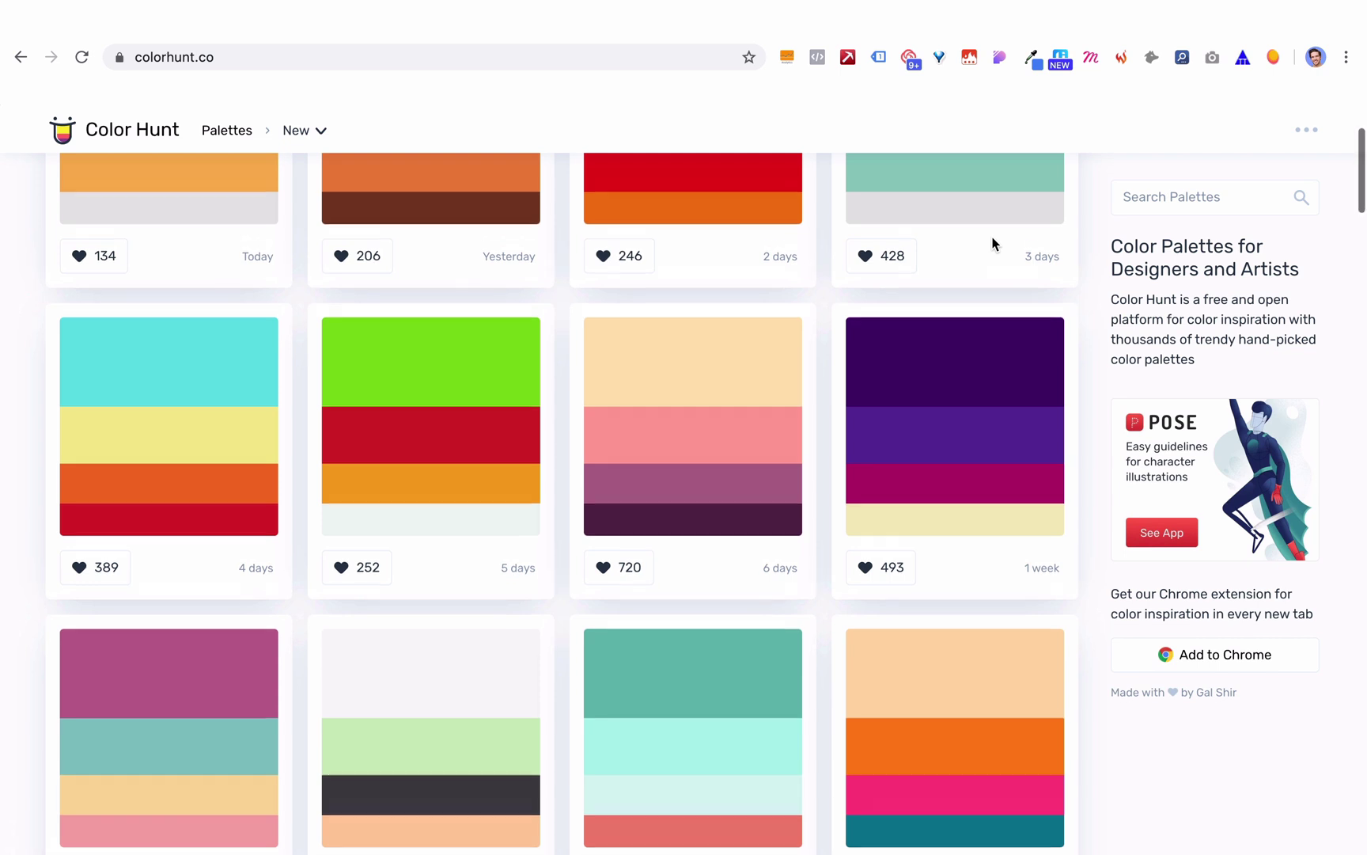
{"action": "scroll", "coordinate": [994, 244], "scroll_direction": "down", "scroll_amount": 3}
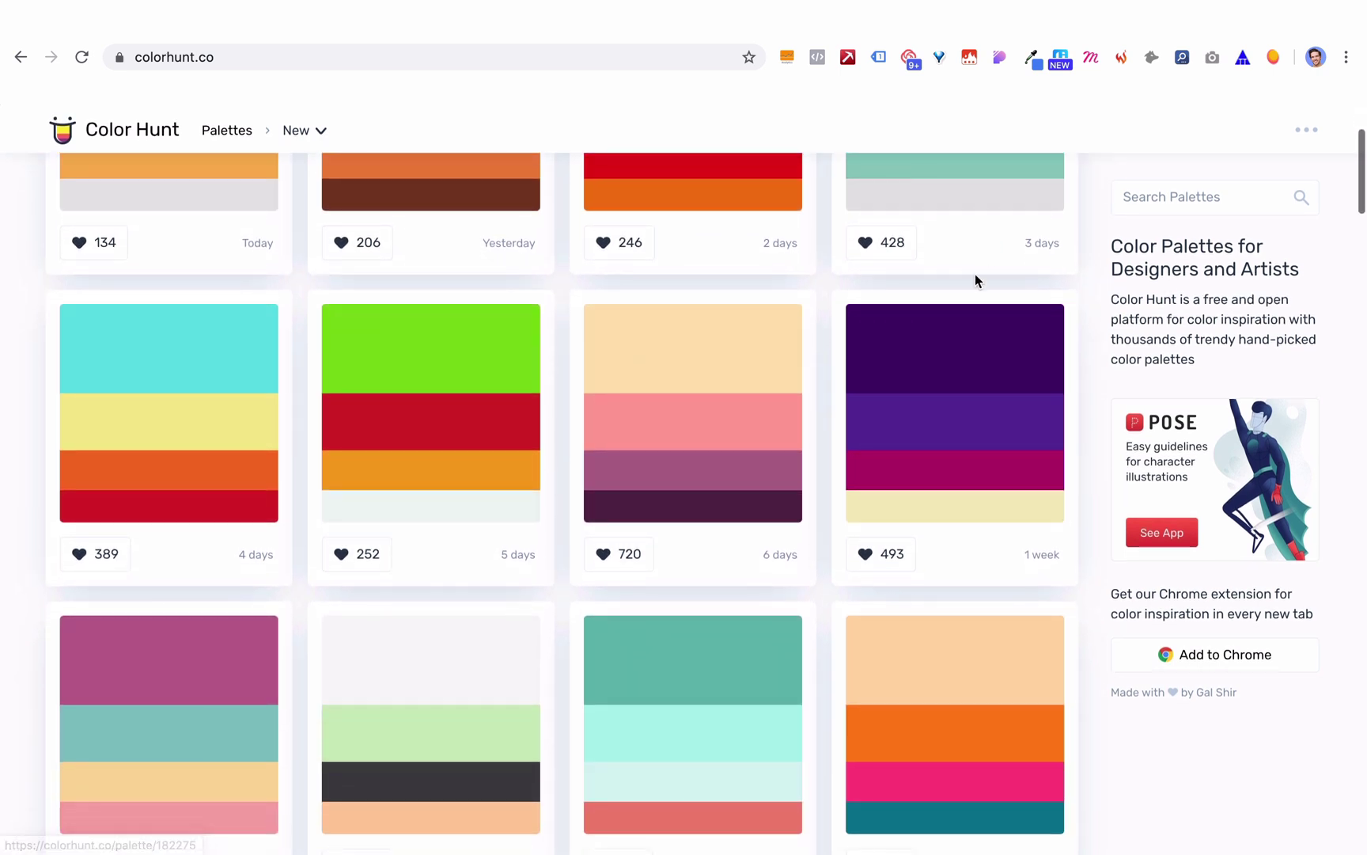
{"action": "scroll", "coordinate": [950, 378], "scroll_direction": "down", "scroll_amount": 5}
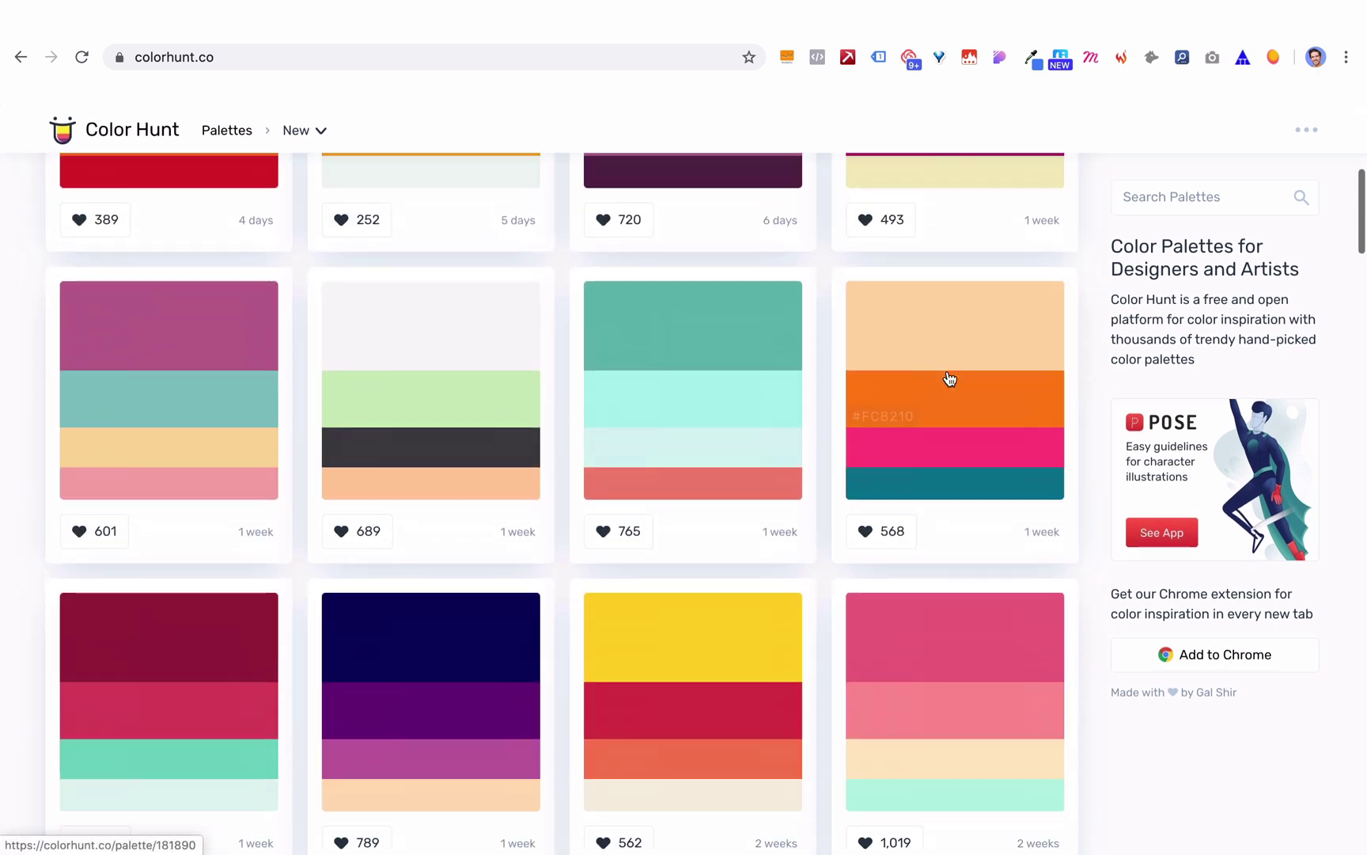
{"action": "left_click", "coordinate": [628, 366]}
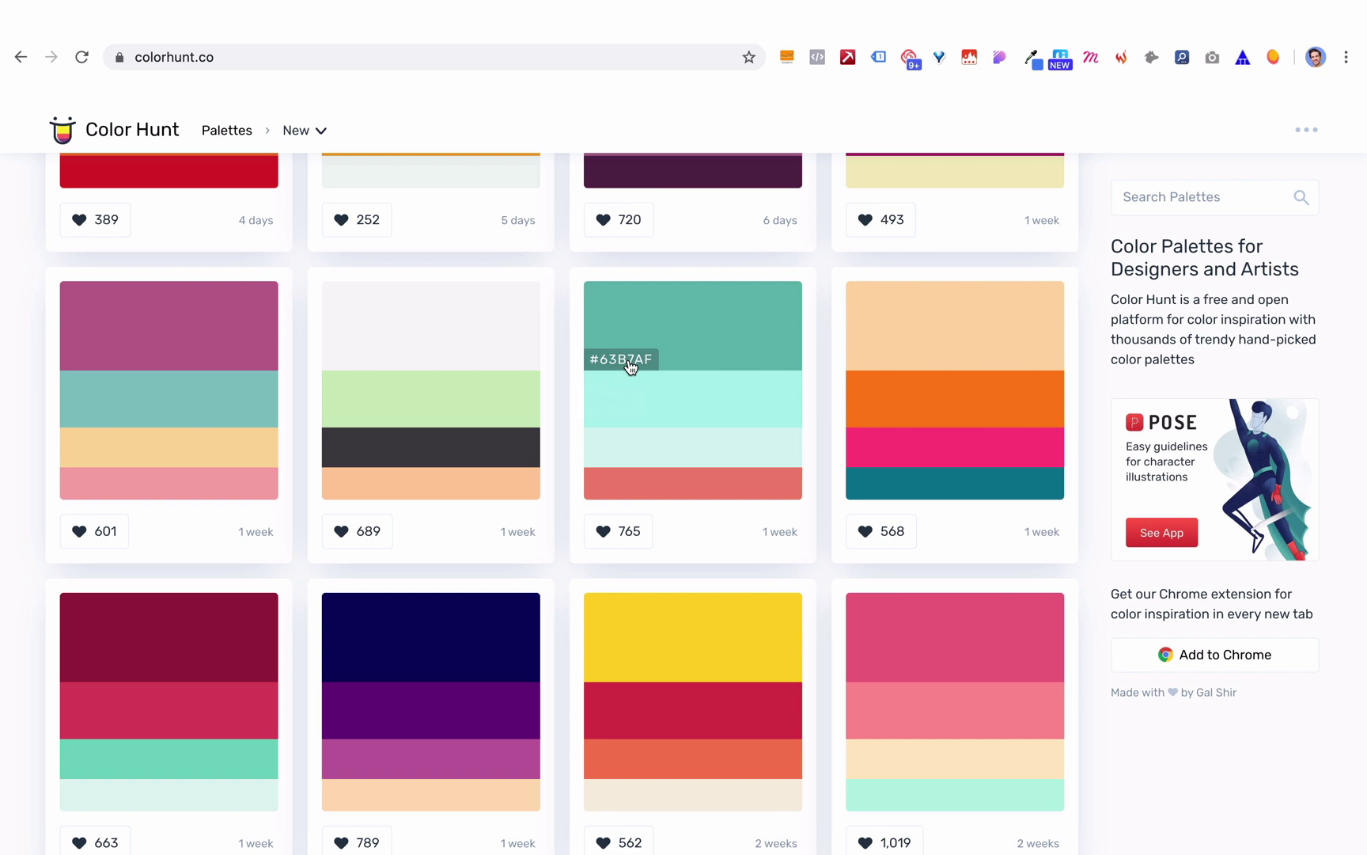
{"action": "scroll", "coordinate": [630, 365], "scroll_direction": "up", "scroll_amount": 5}
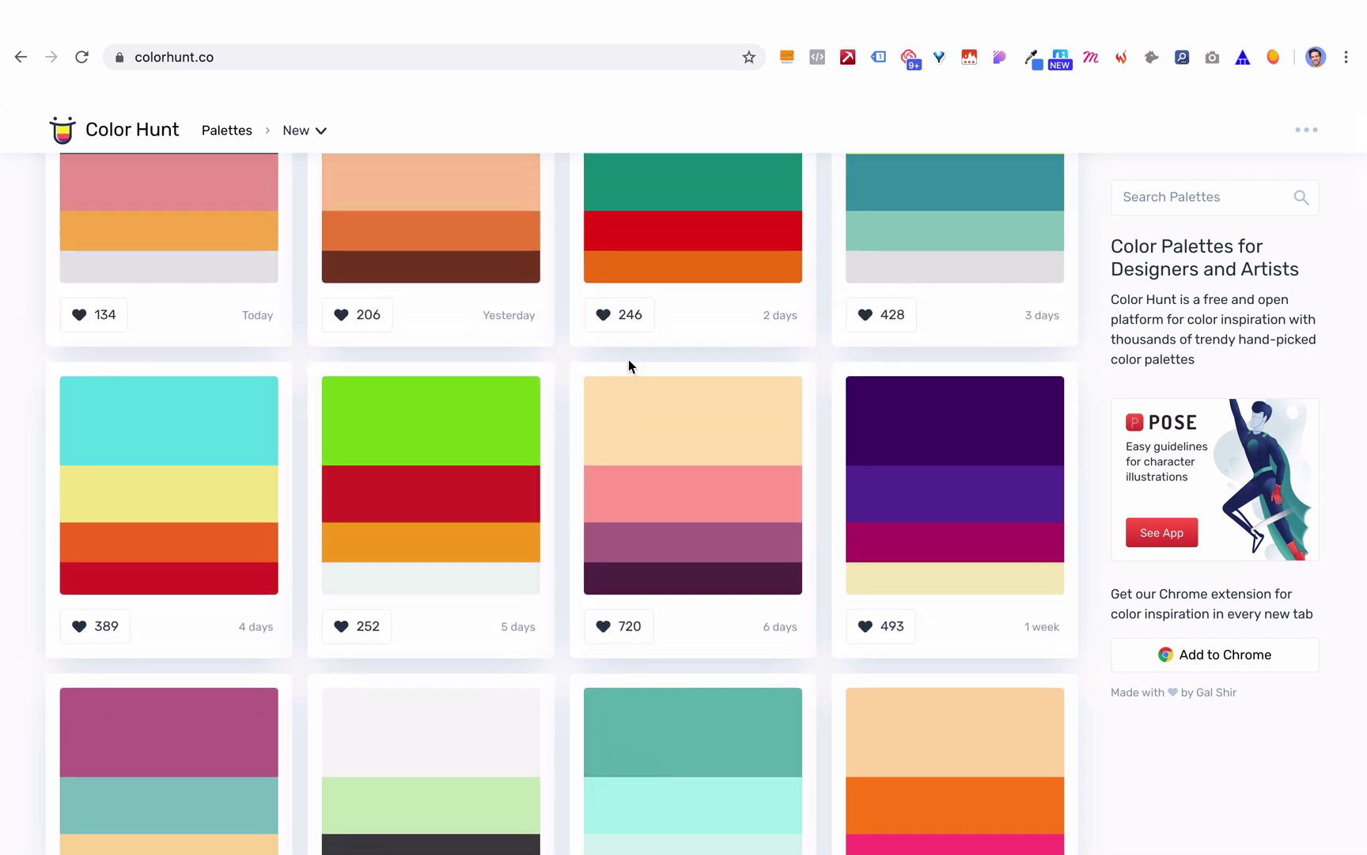
- Switch to the Adobe Color wheel and set the base color of the theme to the copied code #63B7AF
{"action": "key", "text": "ctrl+Tab"}
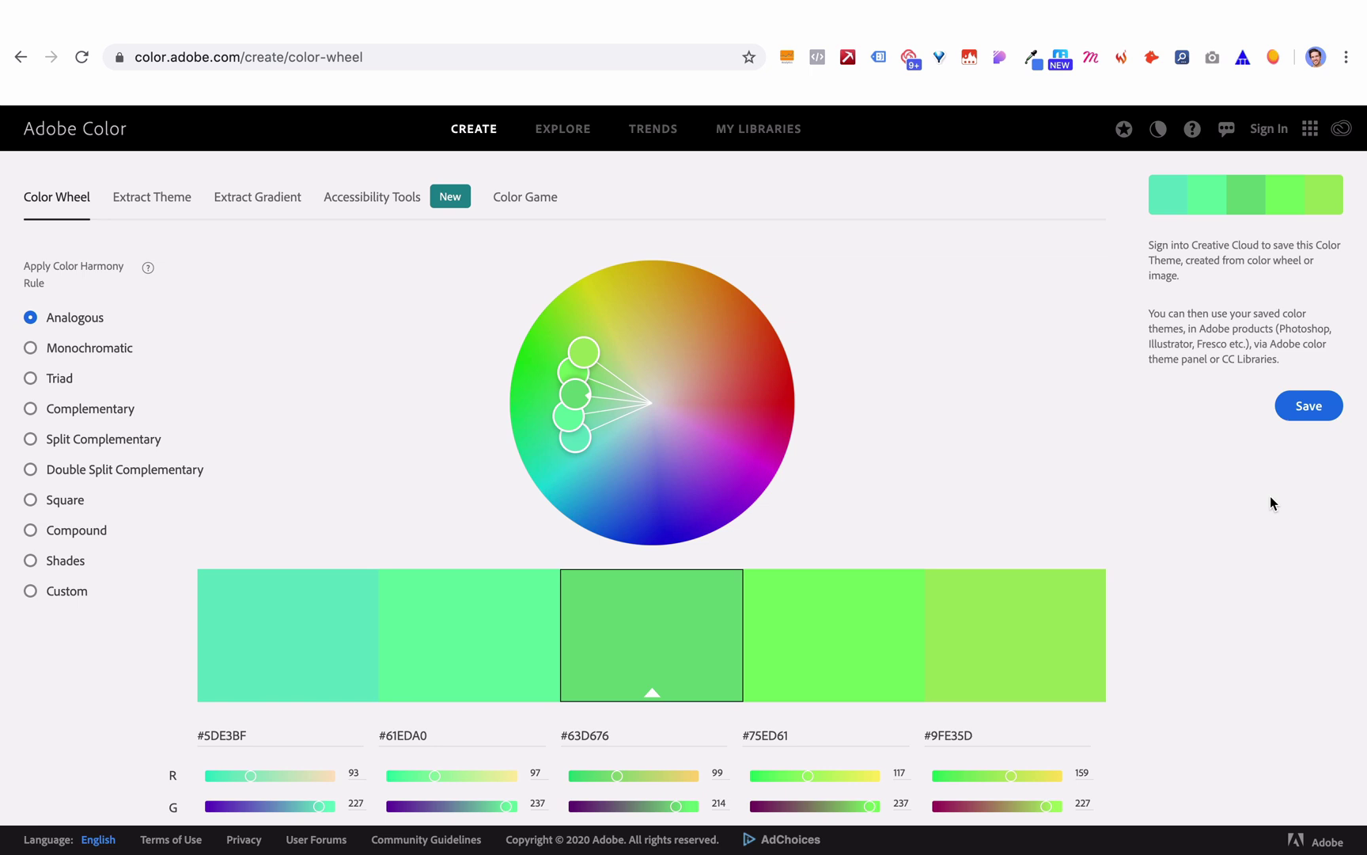
{"action": "scroll", "coordinate": [1270, 503], "scroll_direction": "down", "scroll_amount": 1}
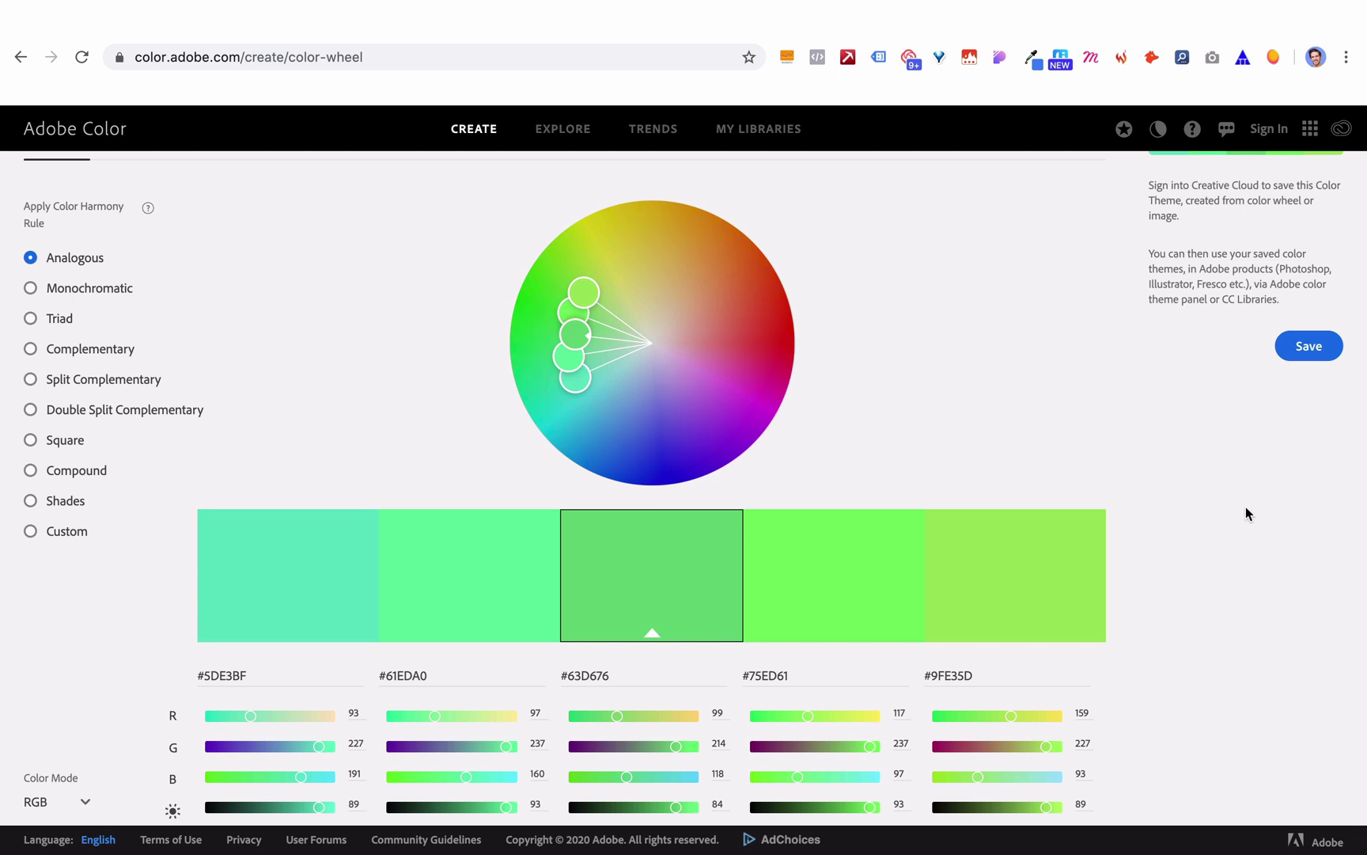
{"action": "double_click", "coordinate": [616, 674]}
{"action": "triple_click", "coordinate": [615, 674]}
{"action": "key", "text": "super+v"}
{"action": "key", "text": "Return"}
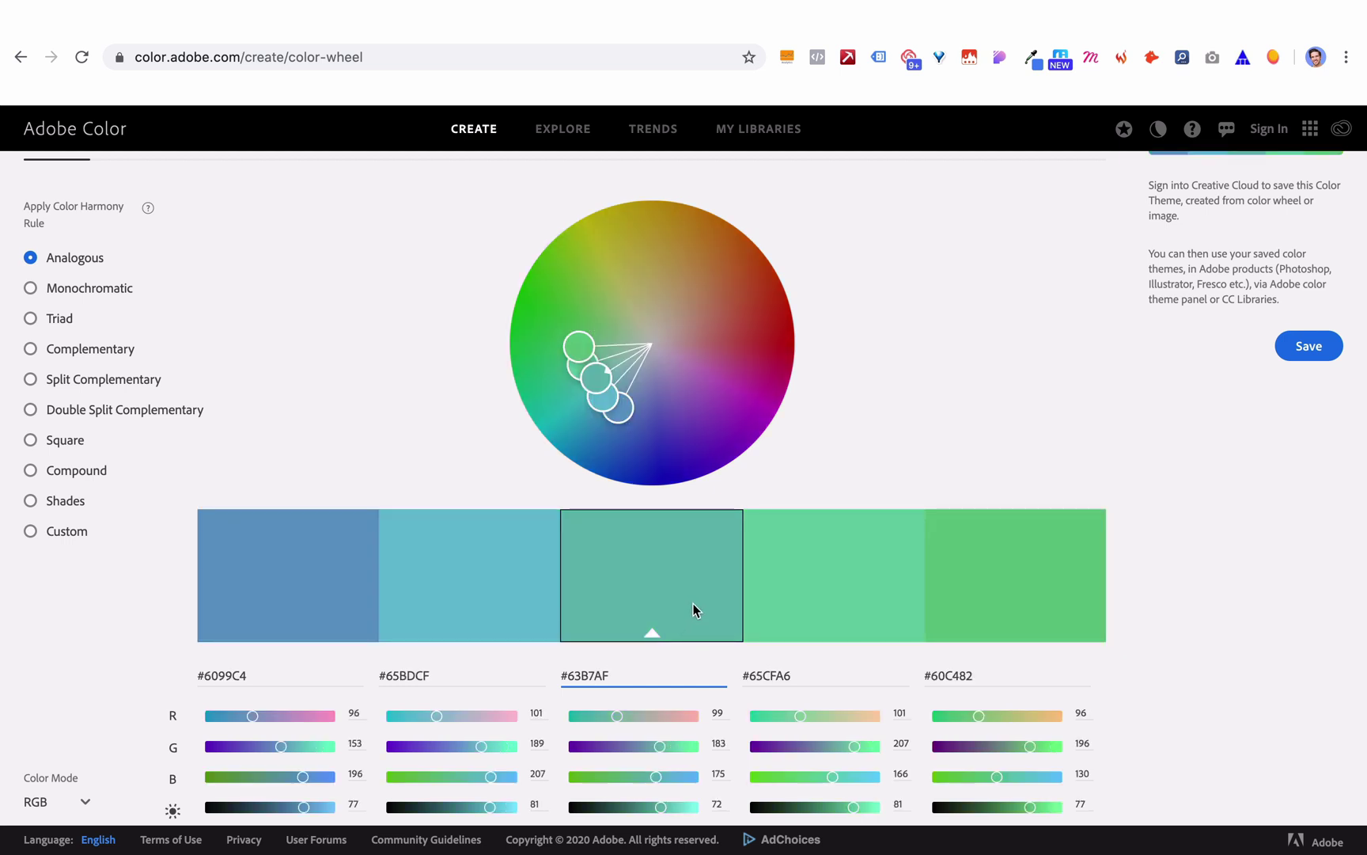
- Step the color harmony rule through Monochromatic, Triad, Complementary, Split Complementary, Double Split Complementary, Square and Compound, ending on Shades
{"action": "scroll", "coordinate": [693, 603], "scroll_direction": "down", "scroll_amount": 1}
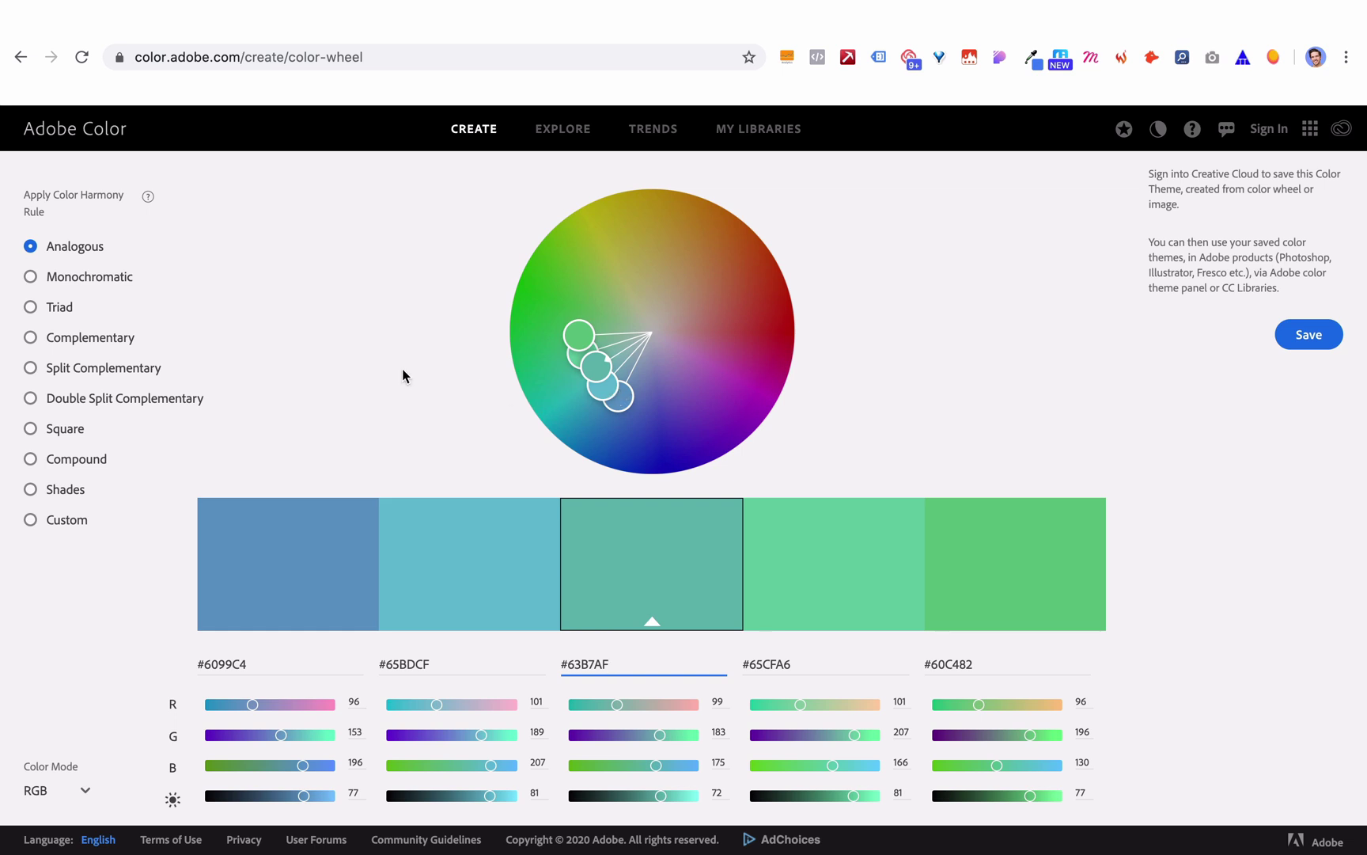
{"action": "left_click", "coordinate": [89, 277]}
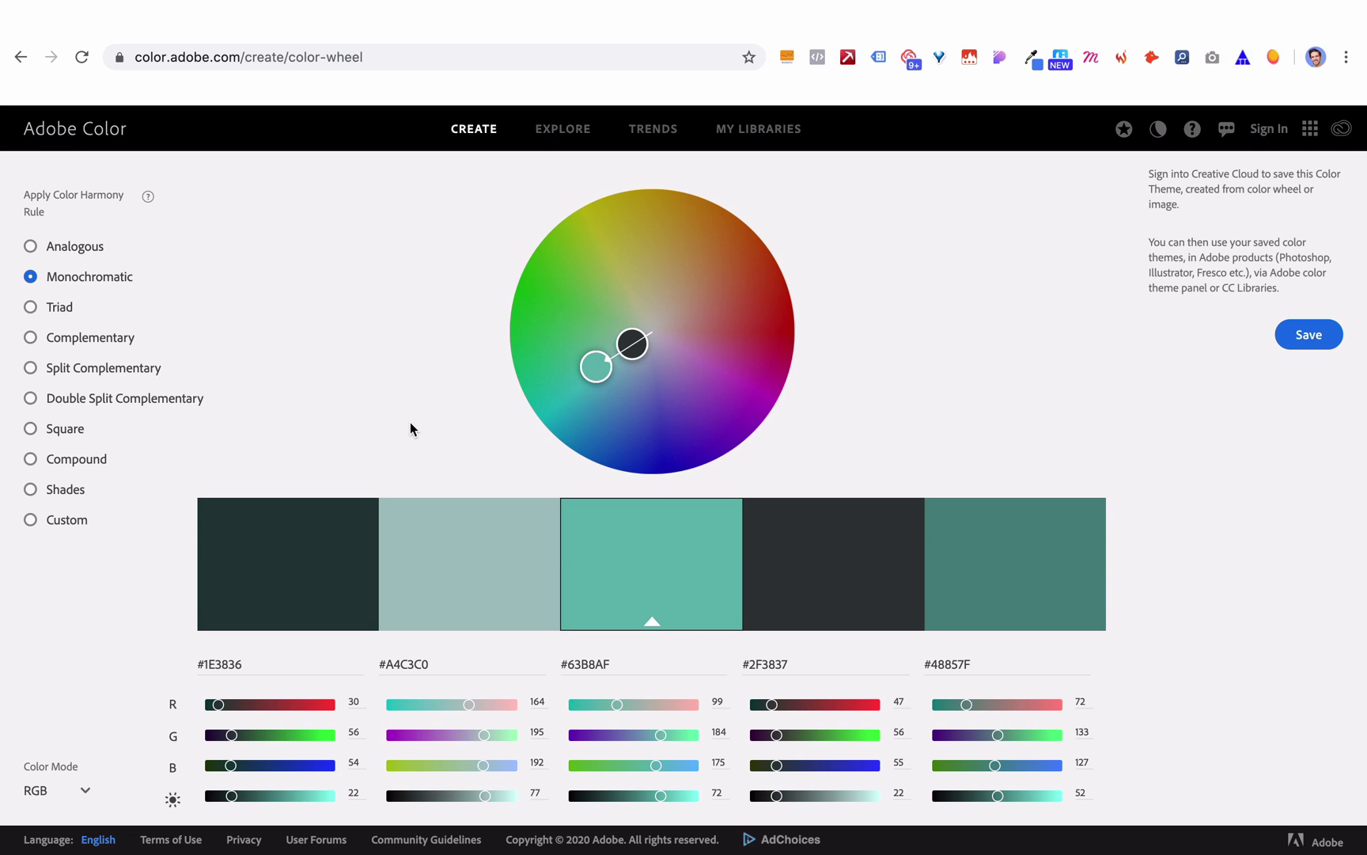
{"action": "left_click", "coordinate": [59, 308]}
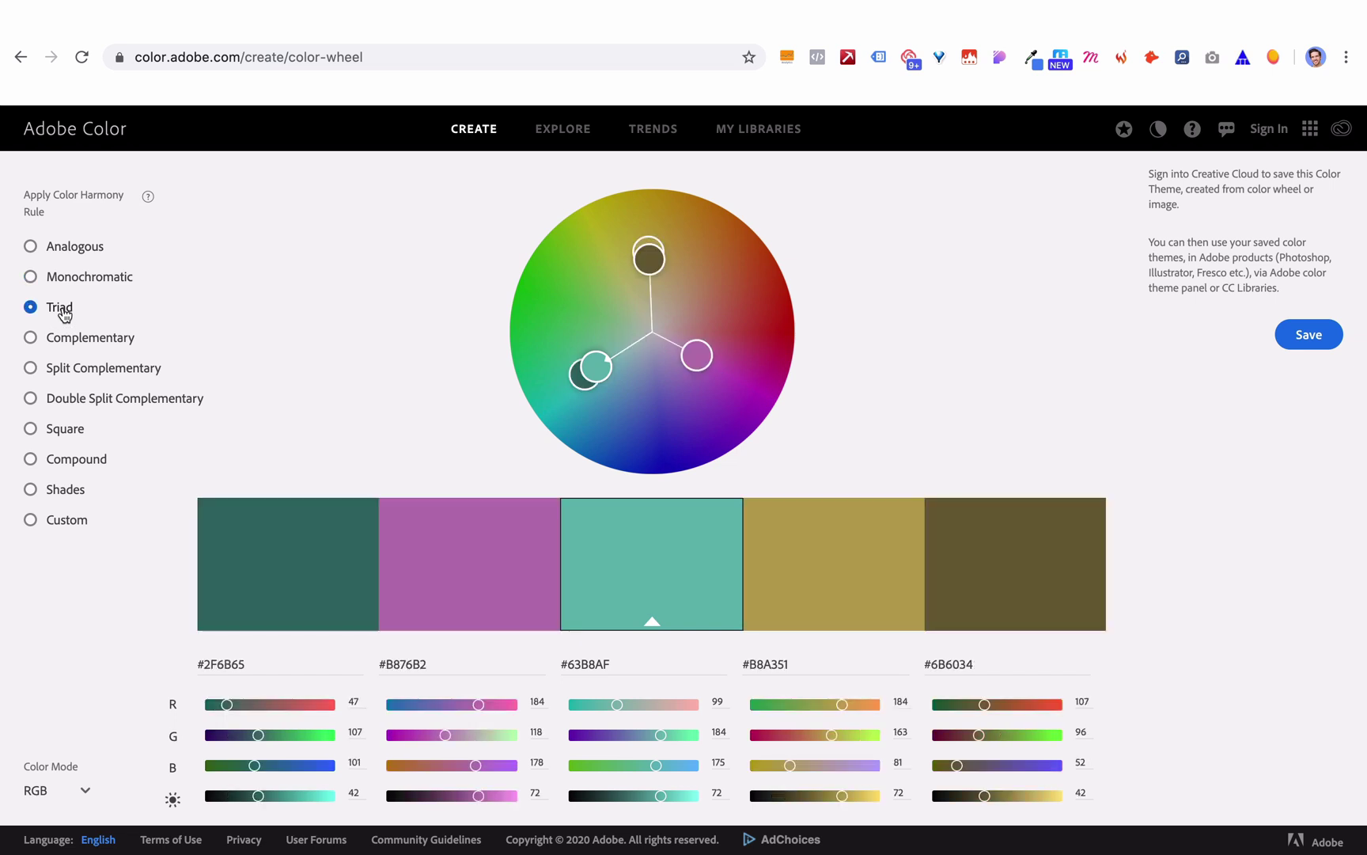
{"action": "left_click", "coordinate": [110, 339]}
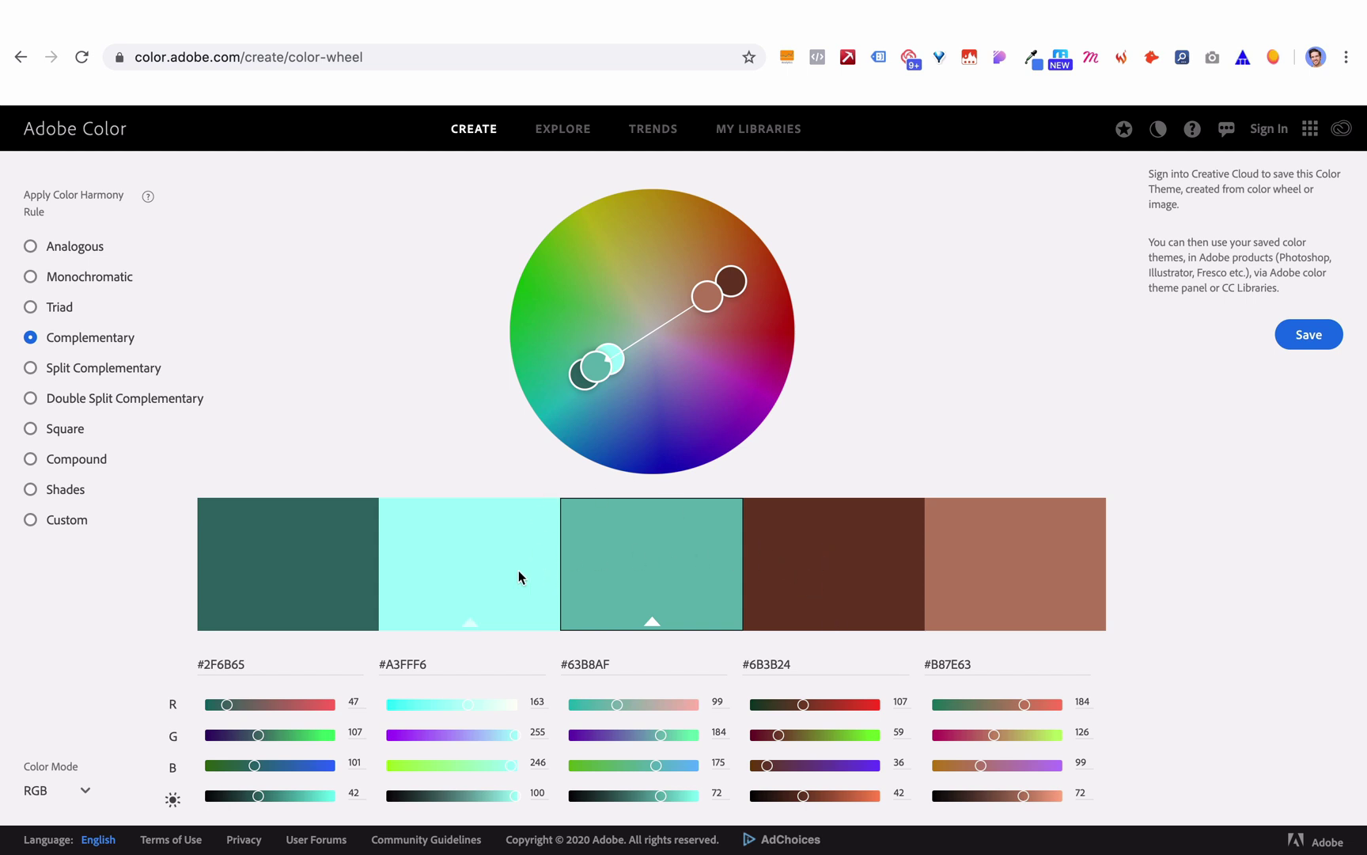
{"action": "left_click", "coordinate": [46, 371]}
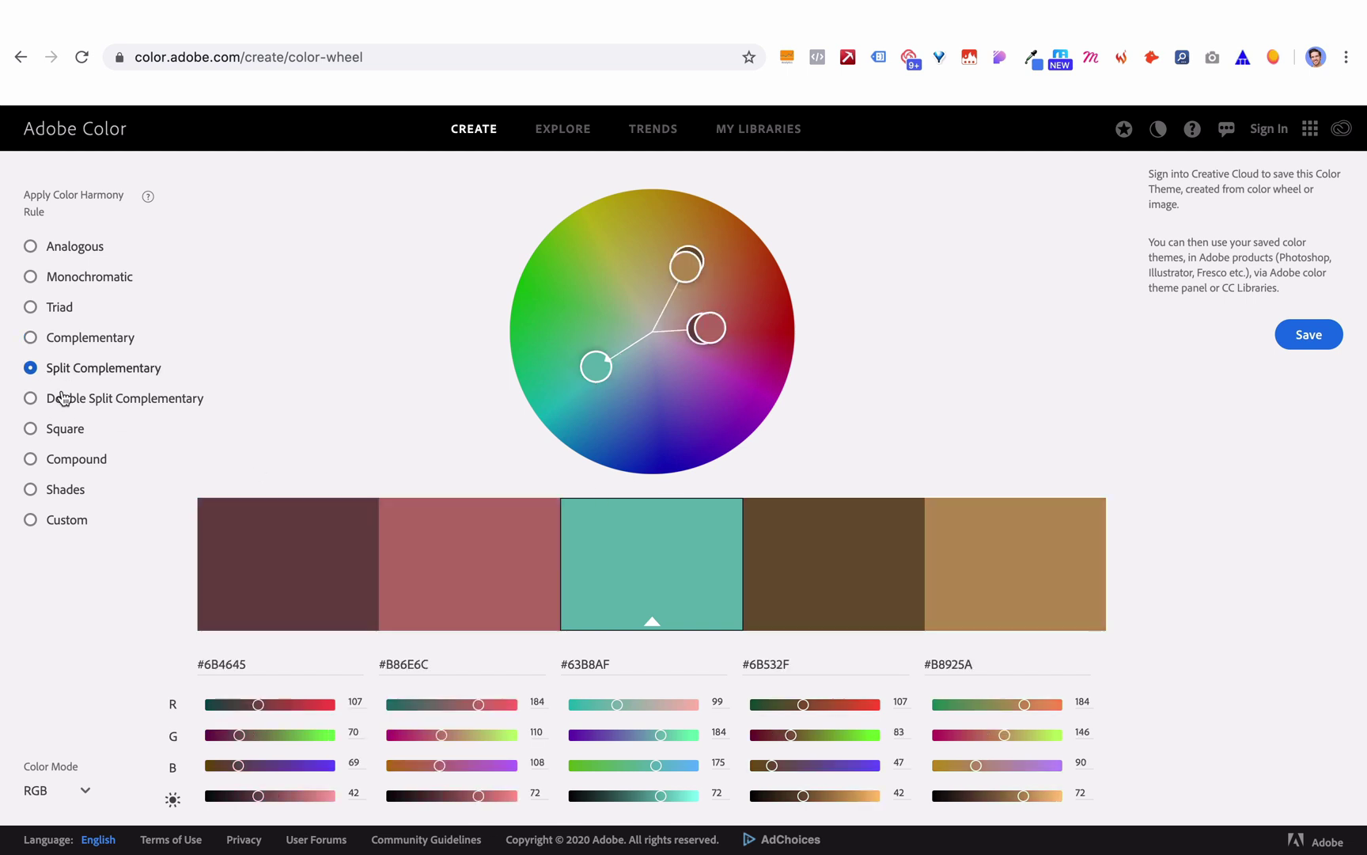
{"action": "left_click", "coordinate": [69, 401]}
{"action": "left_click", "coordinate": [67, 435]}
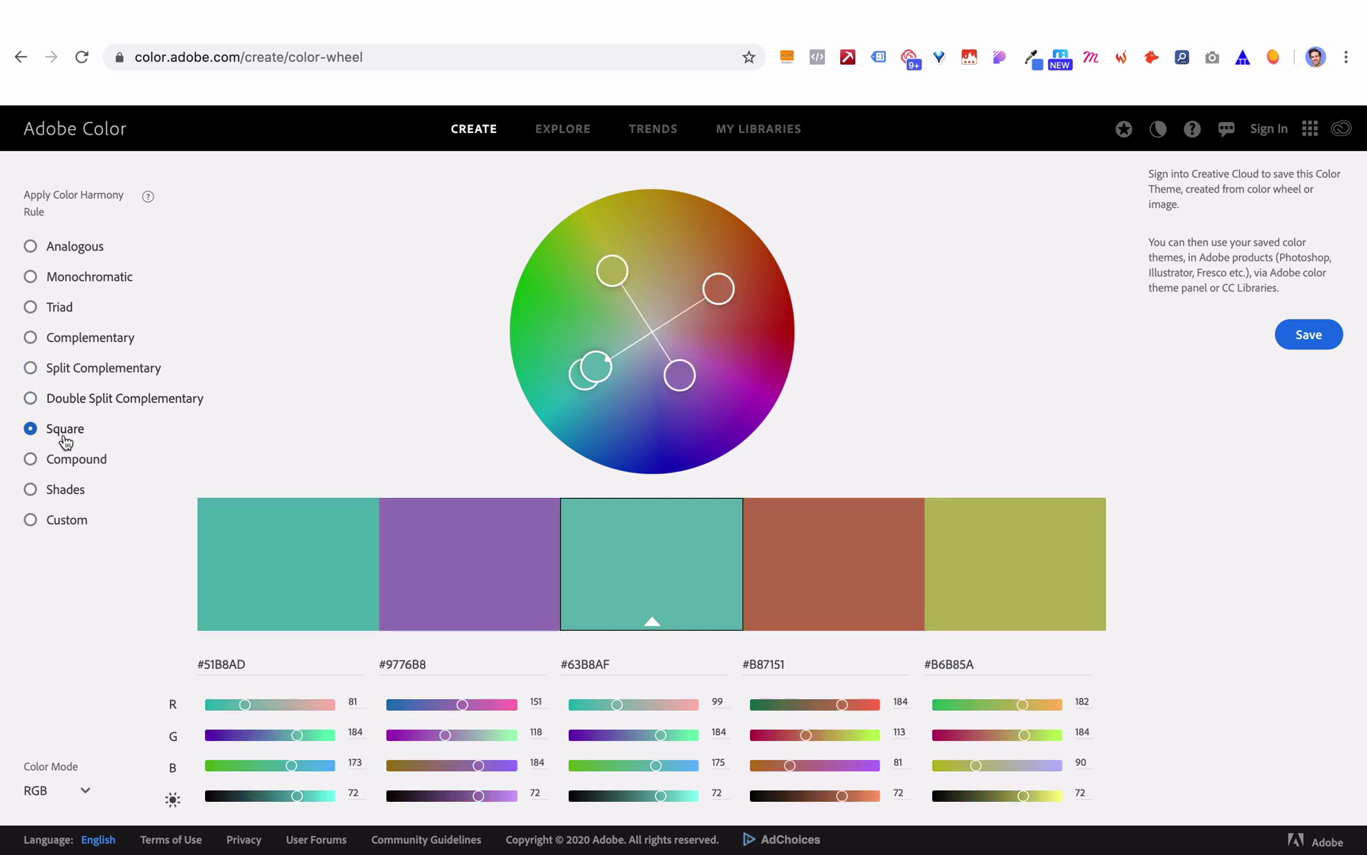
{"action": "left_click", "coordinate": [79, 467]}
{"action": "left_click", "coordinate": [69, 491]}
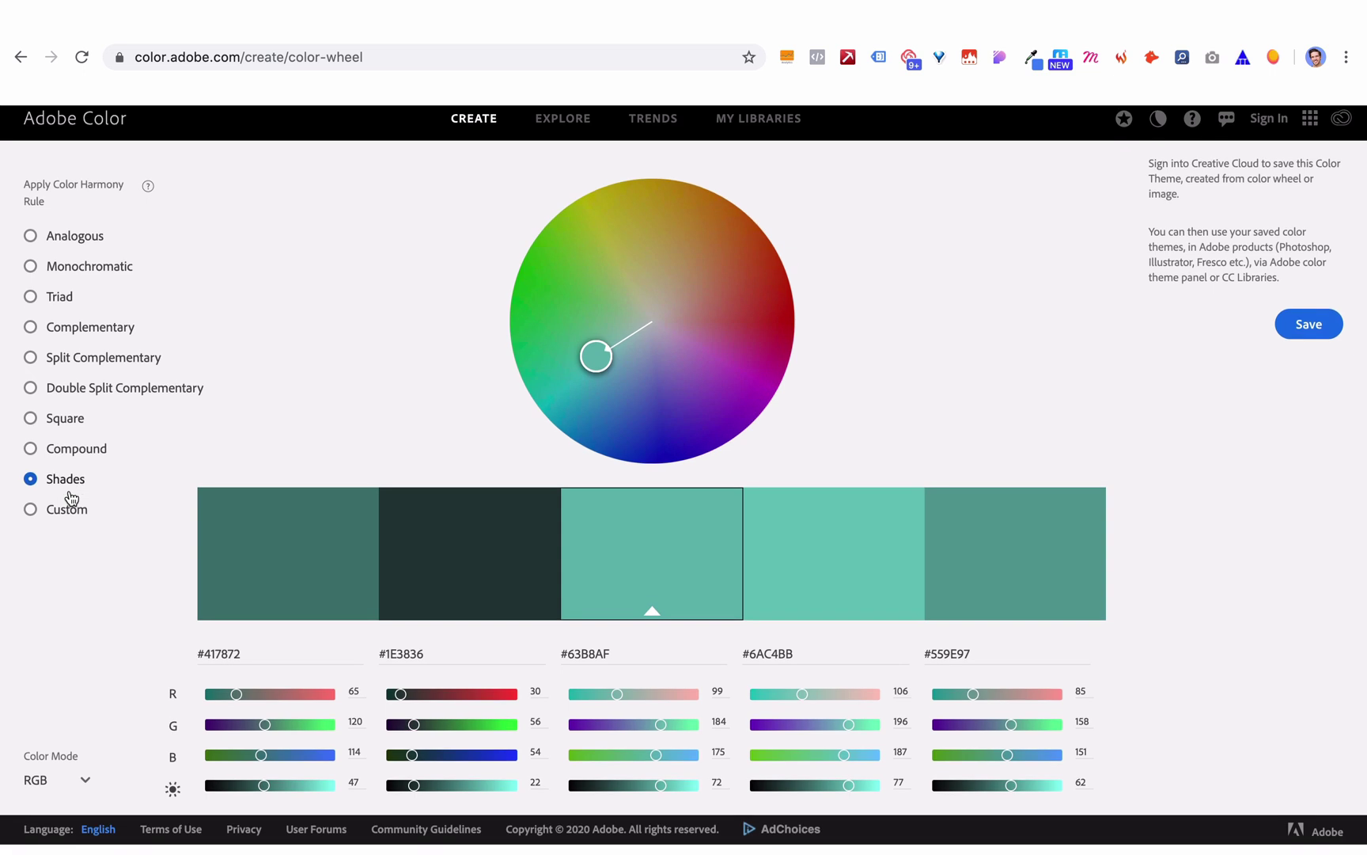
- Move the base color on the color wheel from teal into the orange area, to about #BD843A
{"action": "scroll", "coordinate": [70, 497], "scroll_direction": "up", "scroll_amount": 2}
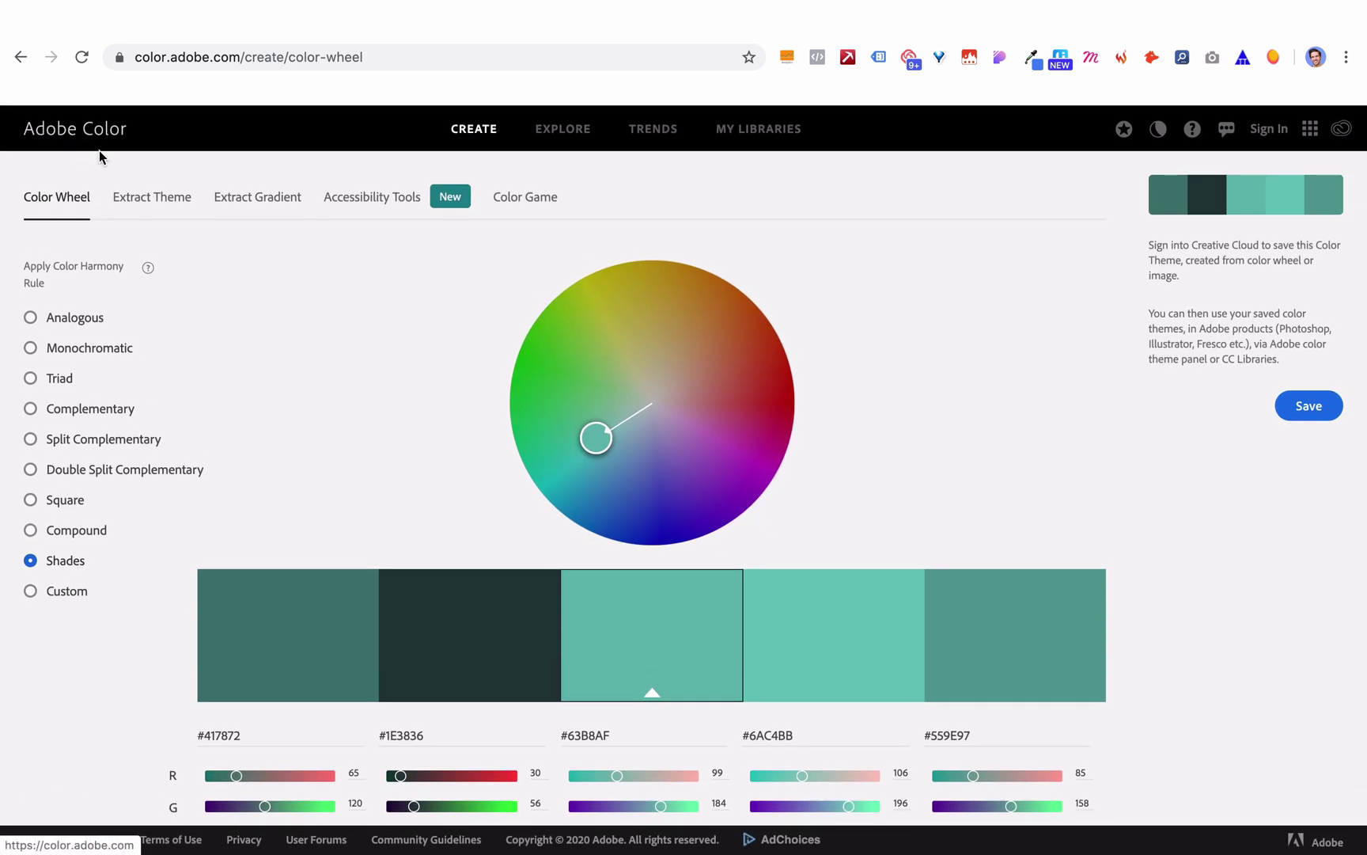
{"action": "mouse_move", "coordinate": [585, 435]}
{"action": "left_mouse_down"}
{"action": "mouse_move", "coordinate": [558, 351]}
{"action": "mouse_move", "coordinate": [576, 304]}
{"action": "mouse_move", "coordinate": [659, 382]}
{"action": "mouse_move", "coordinate": [626, 464]}
{"action": "mouse_move", "coordinate": [610, 449]}
{"action": "mouse_move", "coordinate": [650, 459]}
{"action": "mouse_move", "coordinate": [708, 393]}
{"action": "mouse_move", "coordinate": [696, 318]}
{"action": "left_mouse_up"}
{"action": "scroll", "coordinate": [697, 320], "scroll_direction": "down", "scroll_amount": 2}
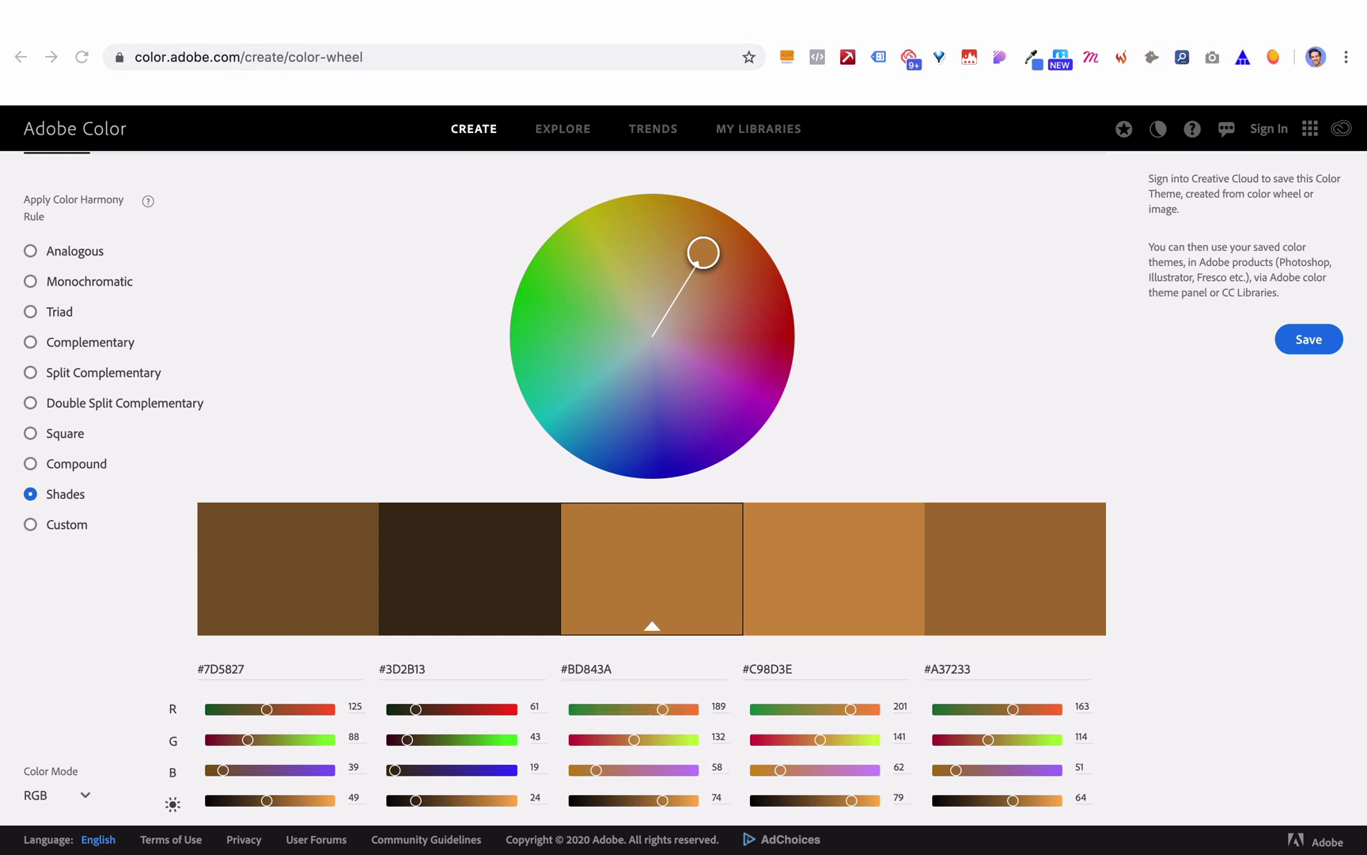
- Switch to the Colors interactor site and examine how the palette colors interact in the color plates, including the grayscale plate
{"action": "key", "text": "ctrl+Tab"}
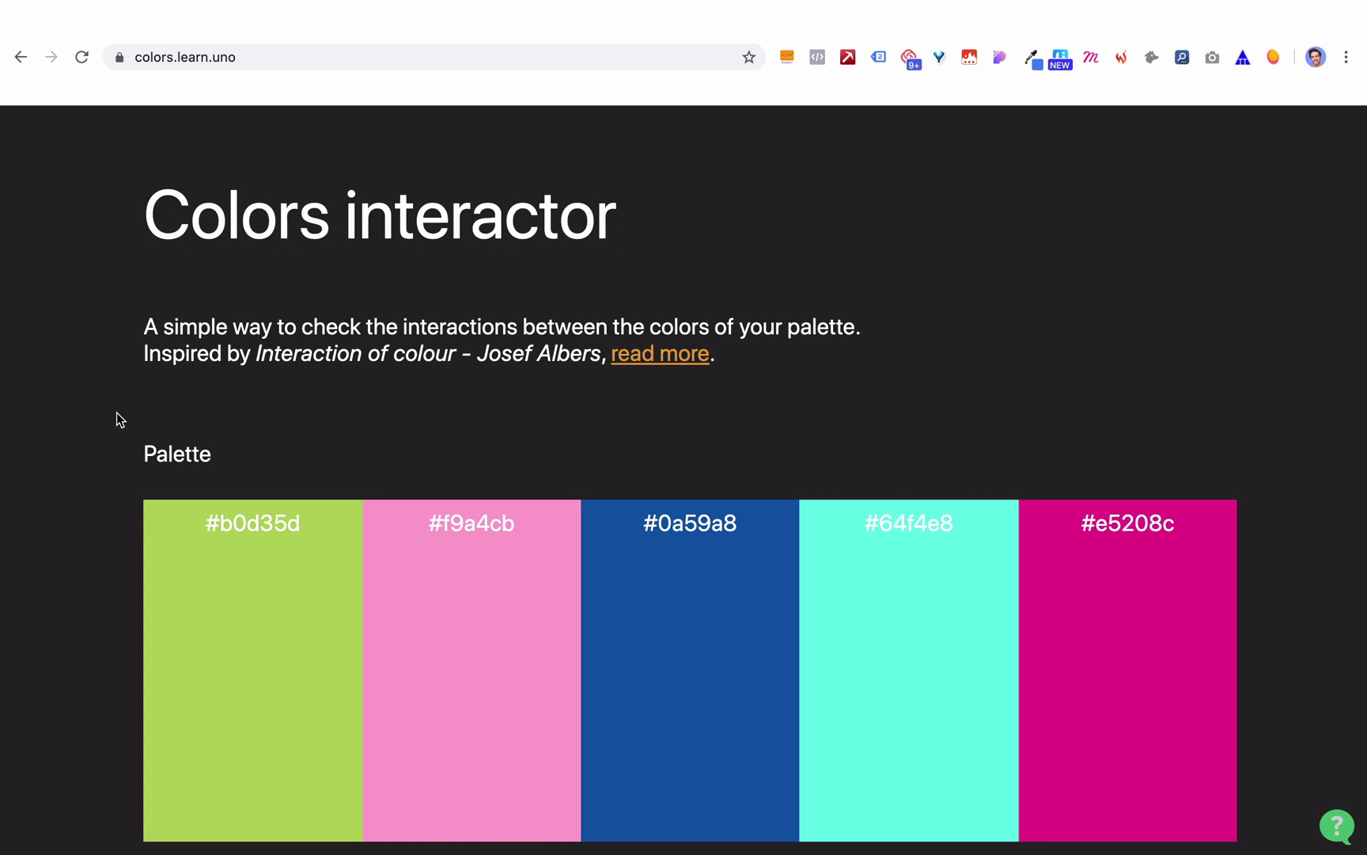
{"action": "scroll", "coordinate": [117, 414], "scroll_direction": "down", "scroll_amount": 8}
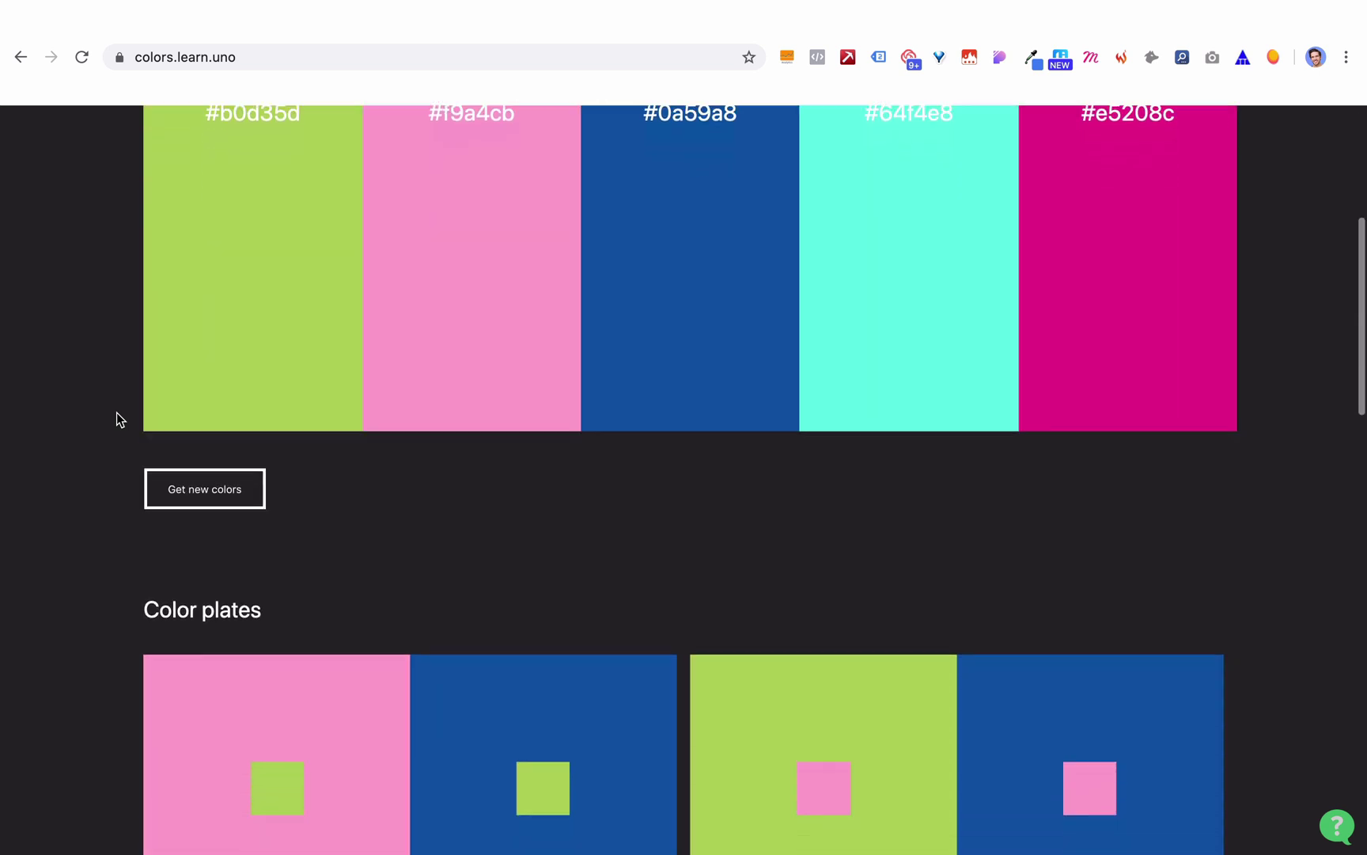
{"action": "scroll", "coordinate": [117, 413], "scroll_direction": "down", "scroll_amount": 1}
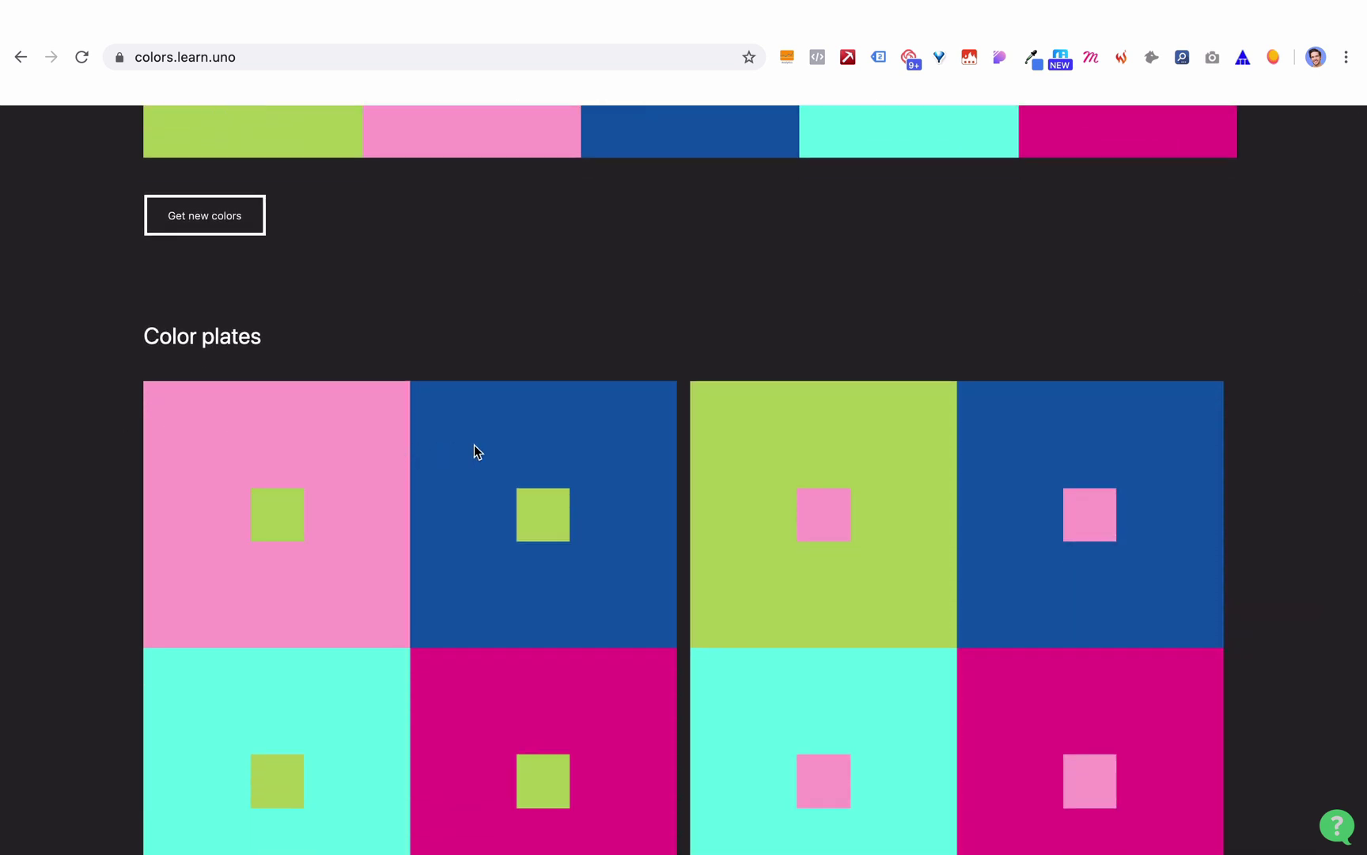
{"action": "scroll", "coordinate": [704, 350], "scroll_direction": "down", "scroll_amount": 2}
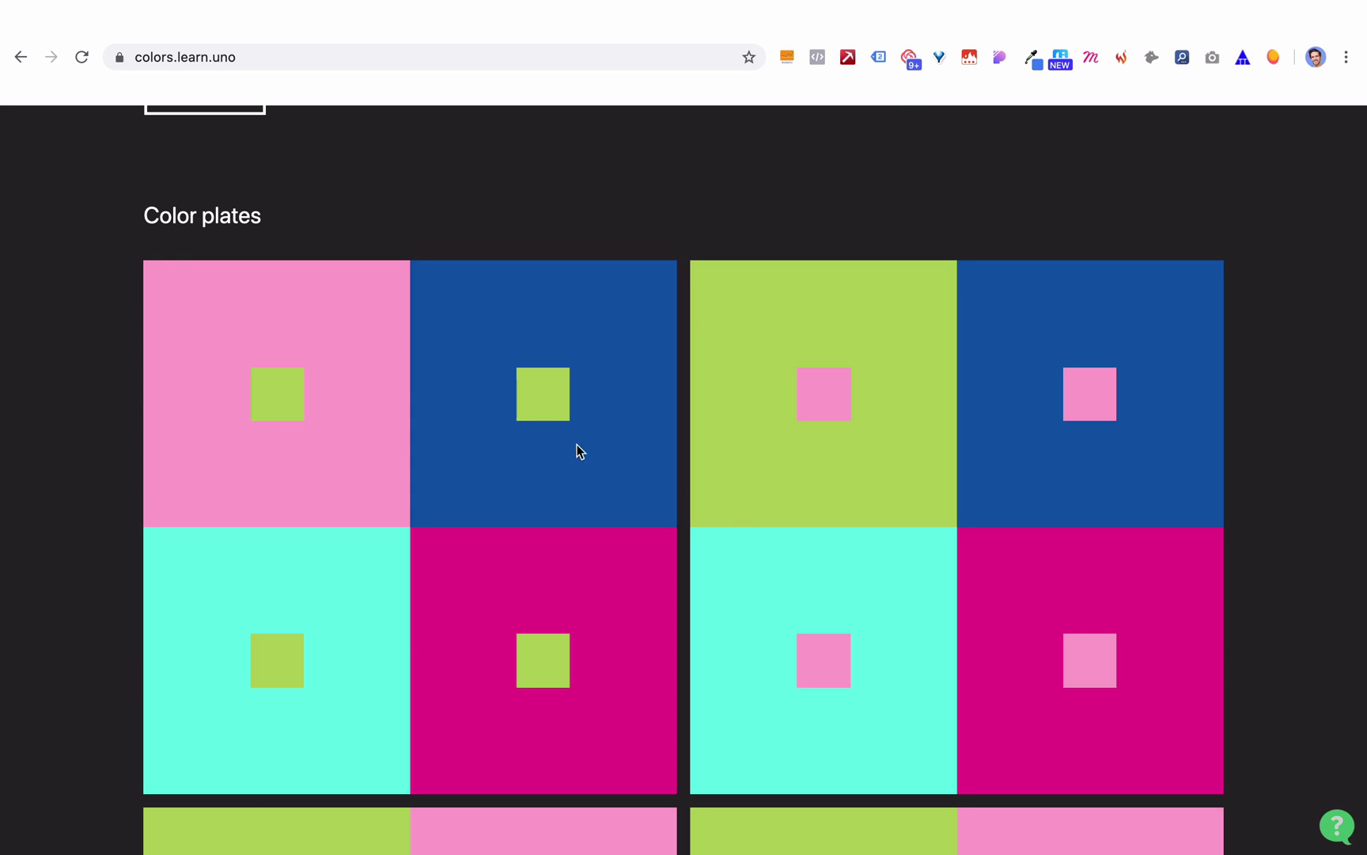
{"action": "scroll", "coordinate": [549, 450], "scroll_direction": "down", "scroll_amount": 6}
{"action": "scroll", "coordinate": [549, 456], "scroll_direction": "down", "scroll_amount": 8}
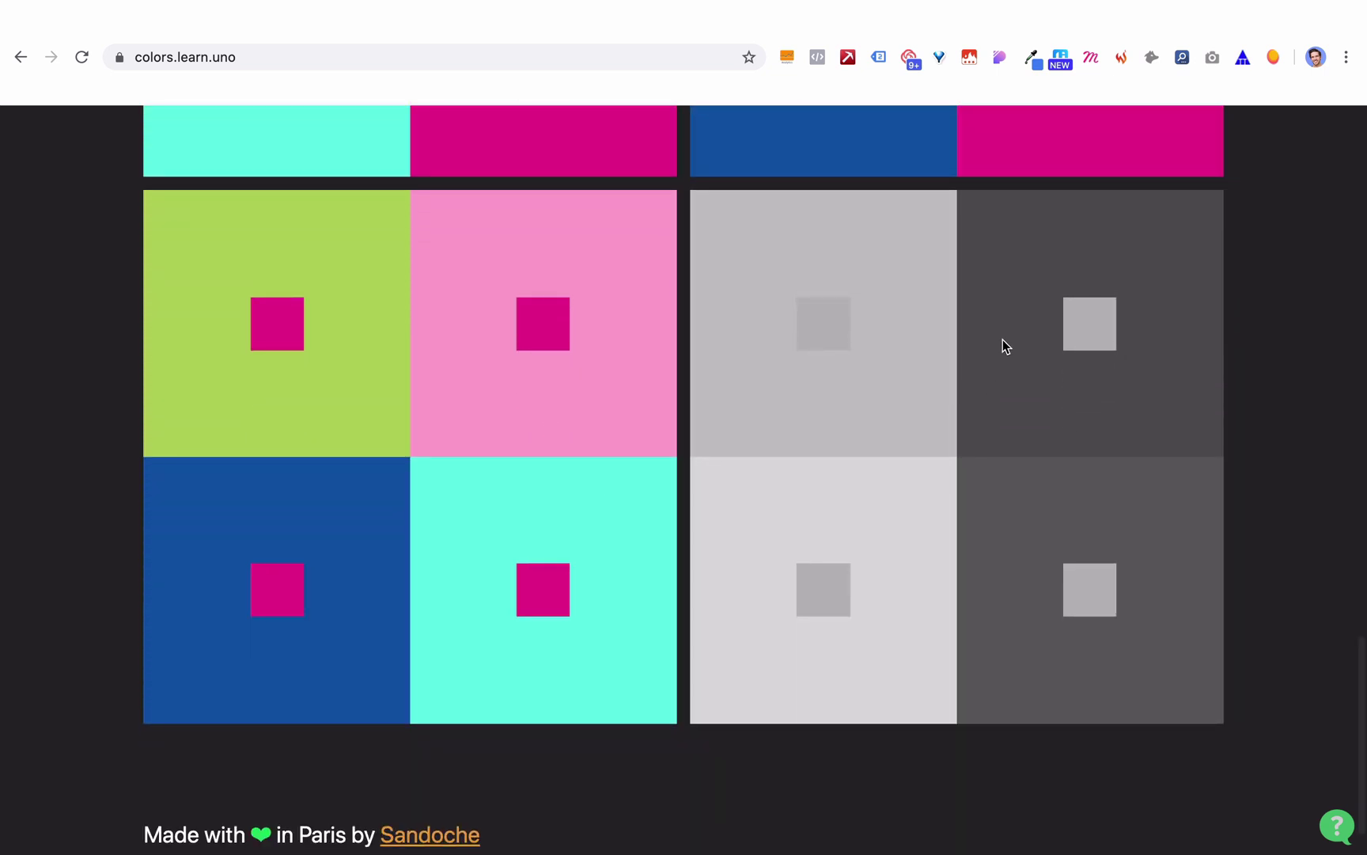
{"action": "scroll", "coordinate": [817, 671], "scroll_direction": "down", "scroll_amount": 2}
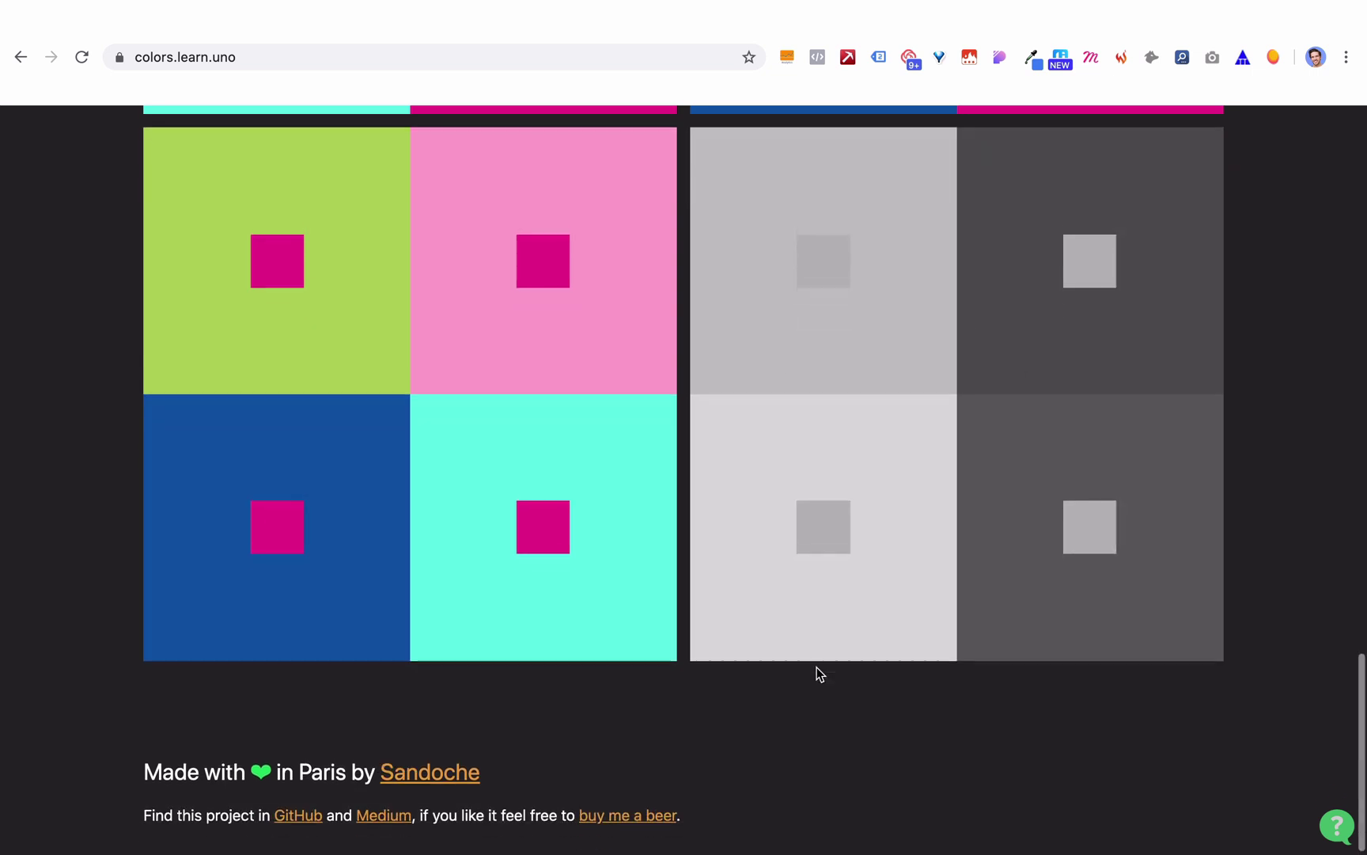
{"action": "scroll", "coordinate": [819, 673], "scroll_direction": "up", "scroll_amount": 20}
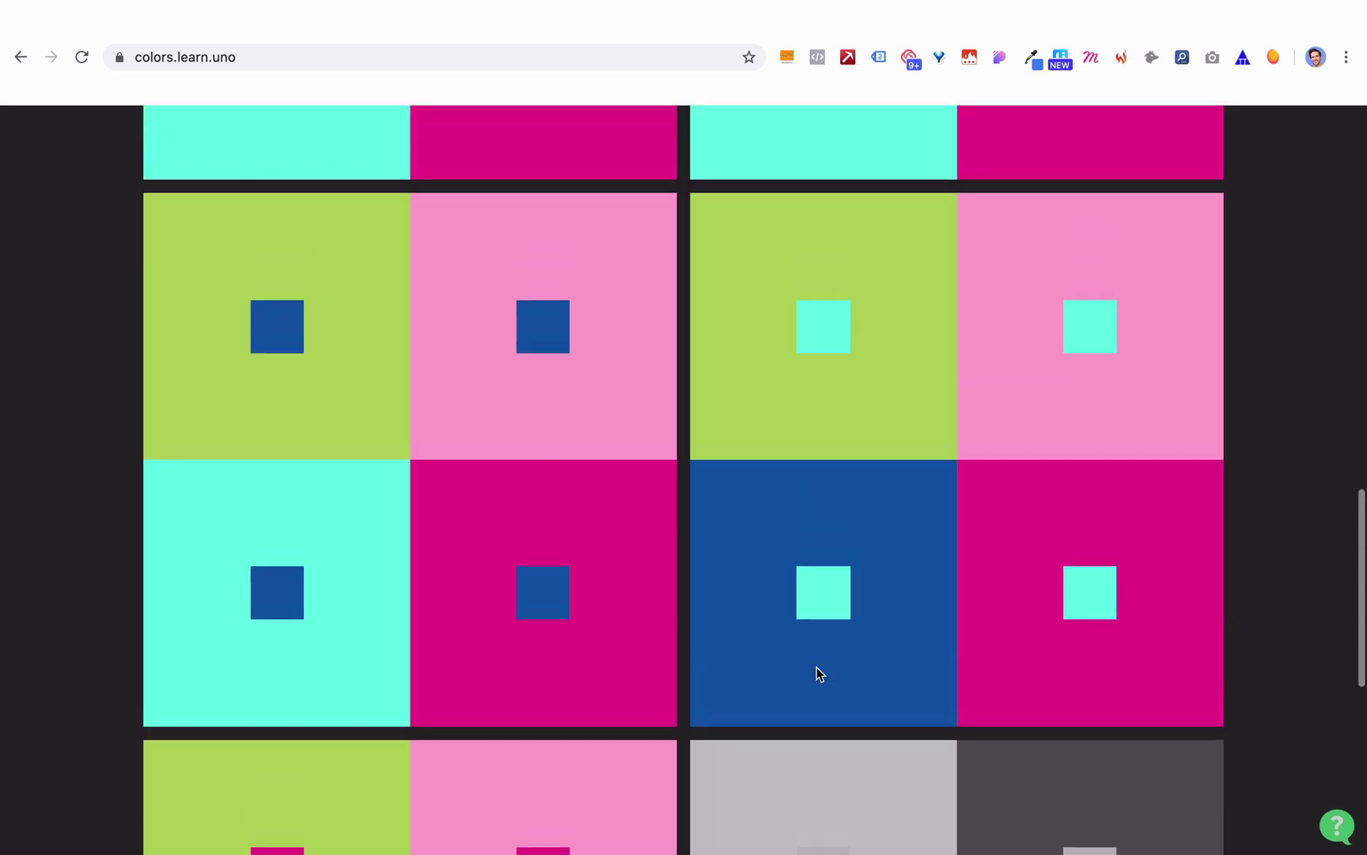
{"action": "scroll", "coordinate": [816, 666], "scroll_direction": "down", "scroll_amount": 15}
{"action": "scroll", "coordinate": [816, 667], "scroll_direction": "down", "scroll_amount": 5}
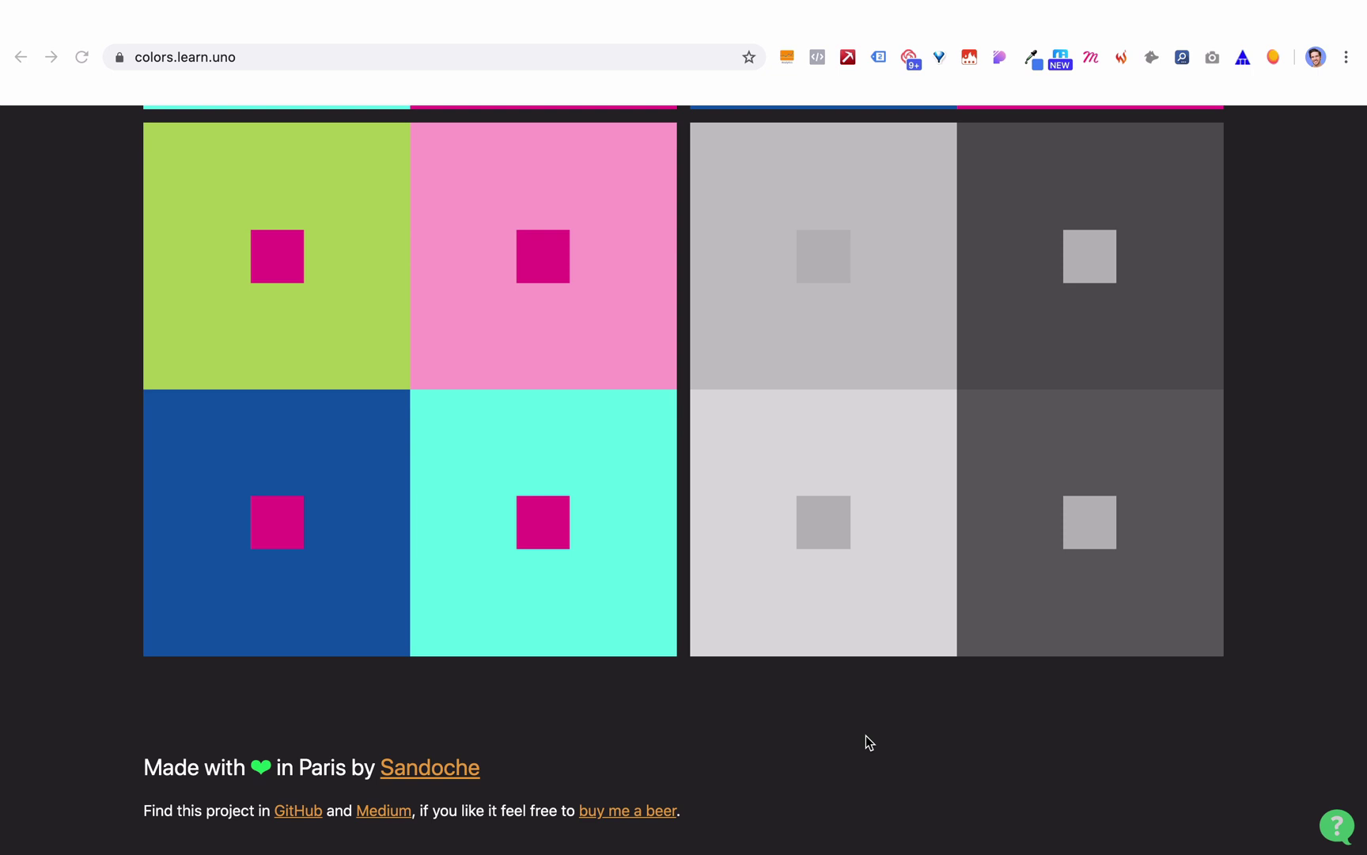
- Switch to Picular, search for colors matching "coffee" and look through the resulting swatches
{"action": "key", "text": "ctrl+Tab"}
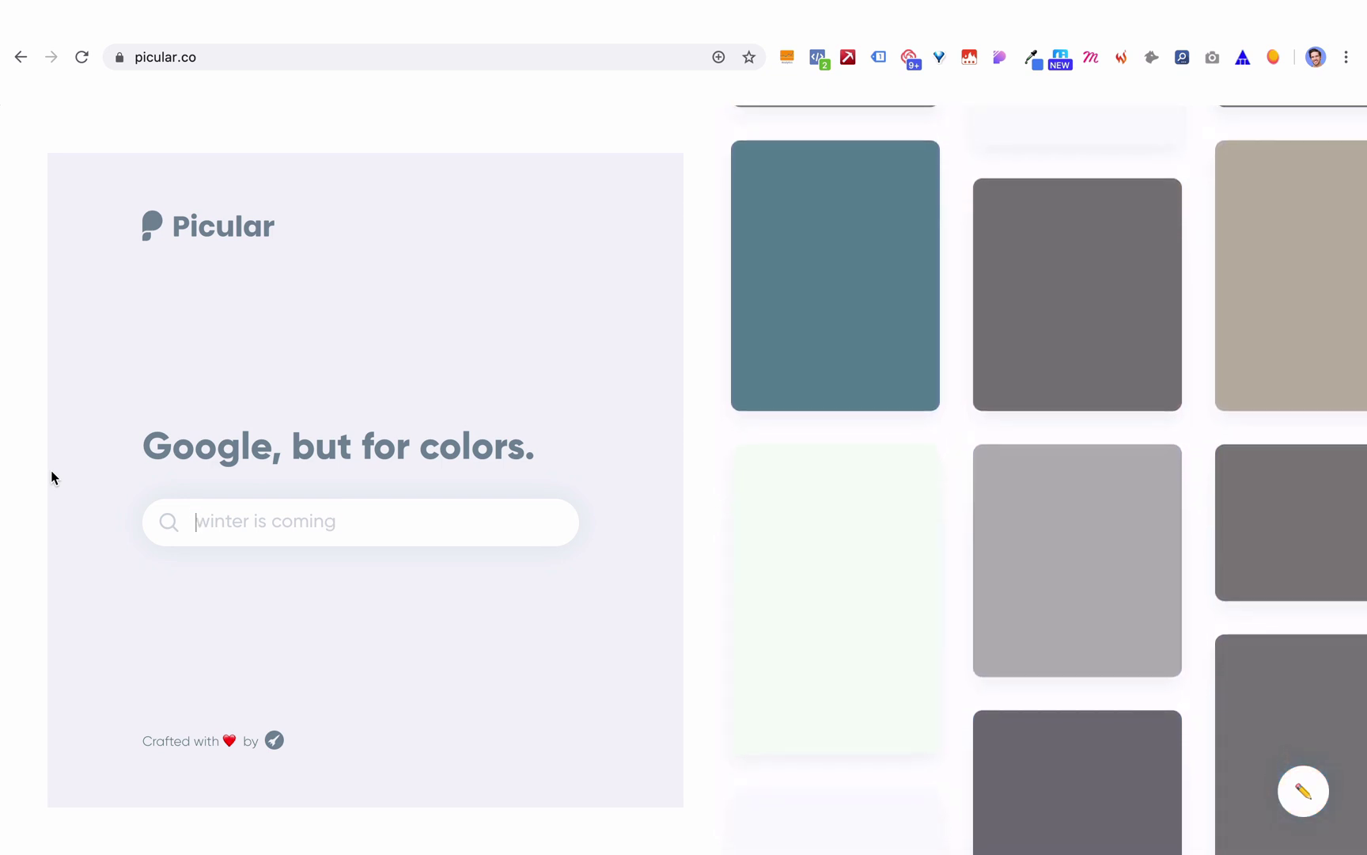
{"action": "type", "text": "coffee"}
{"action": "key", "text": "Return"}
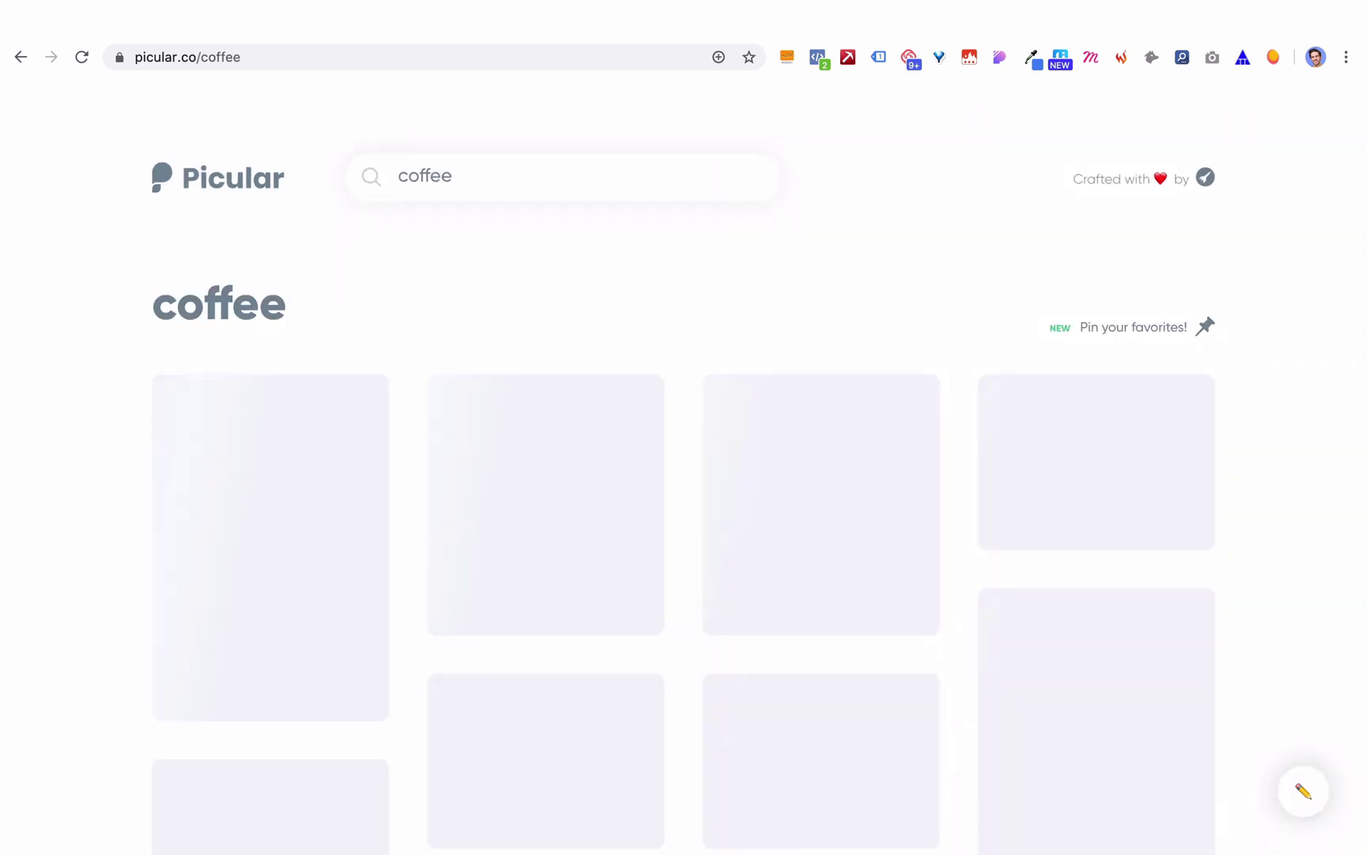
{"action": "scroll", "coordinate": [775, 305], "scroll_direction": "down", "scroll_amount": 5}
{"action": "scroll", "coordinate": [775, 306], "scroll_direction": "down", "scroll_amount": 10}
{"action": "scroll", "coordinate": [776, 308], "scroll_direction": "down", "scroll_amount": 6}
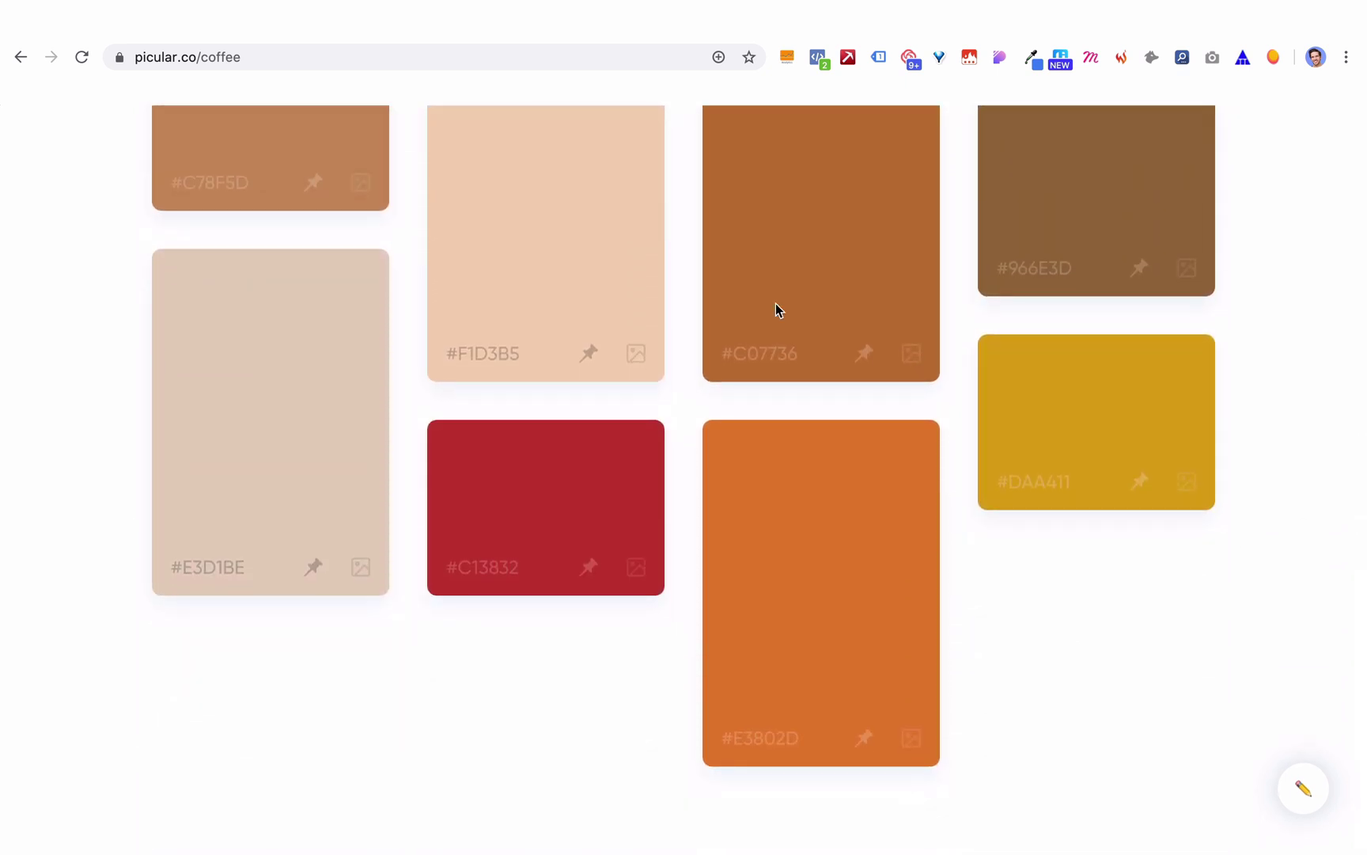
{"action": "scroll", "coordinate": [776, 308], "scroll_direction": "up", "scroll_amount": 20}
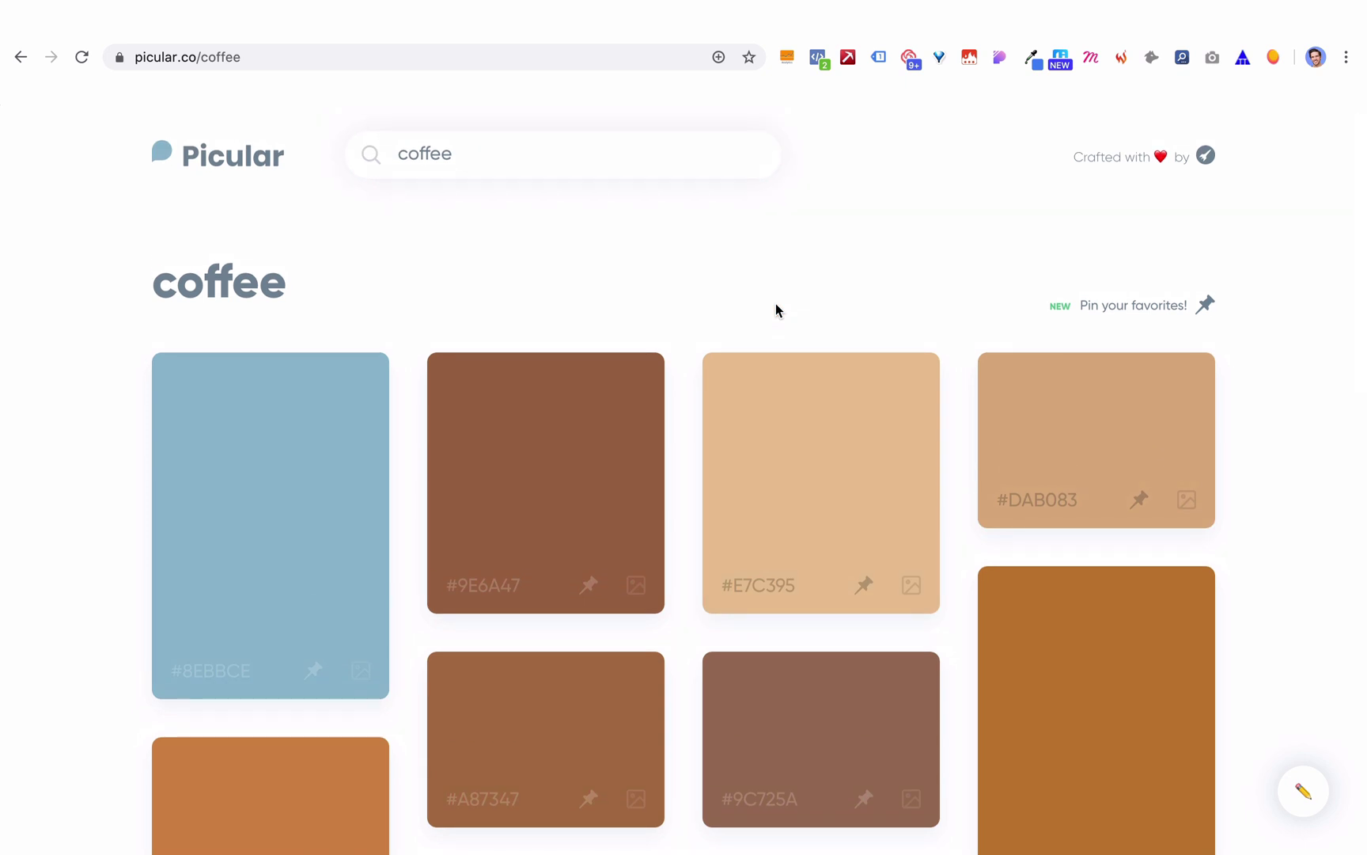
- Replace the Picular search term with "fresh" and look through the matching color swatches
{"action": "double_click", "coordinate": [412, 152]}
{"action": "type", "text": "fresh"}
{"action": "key", "text": "Return"}
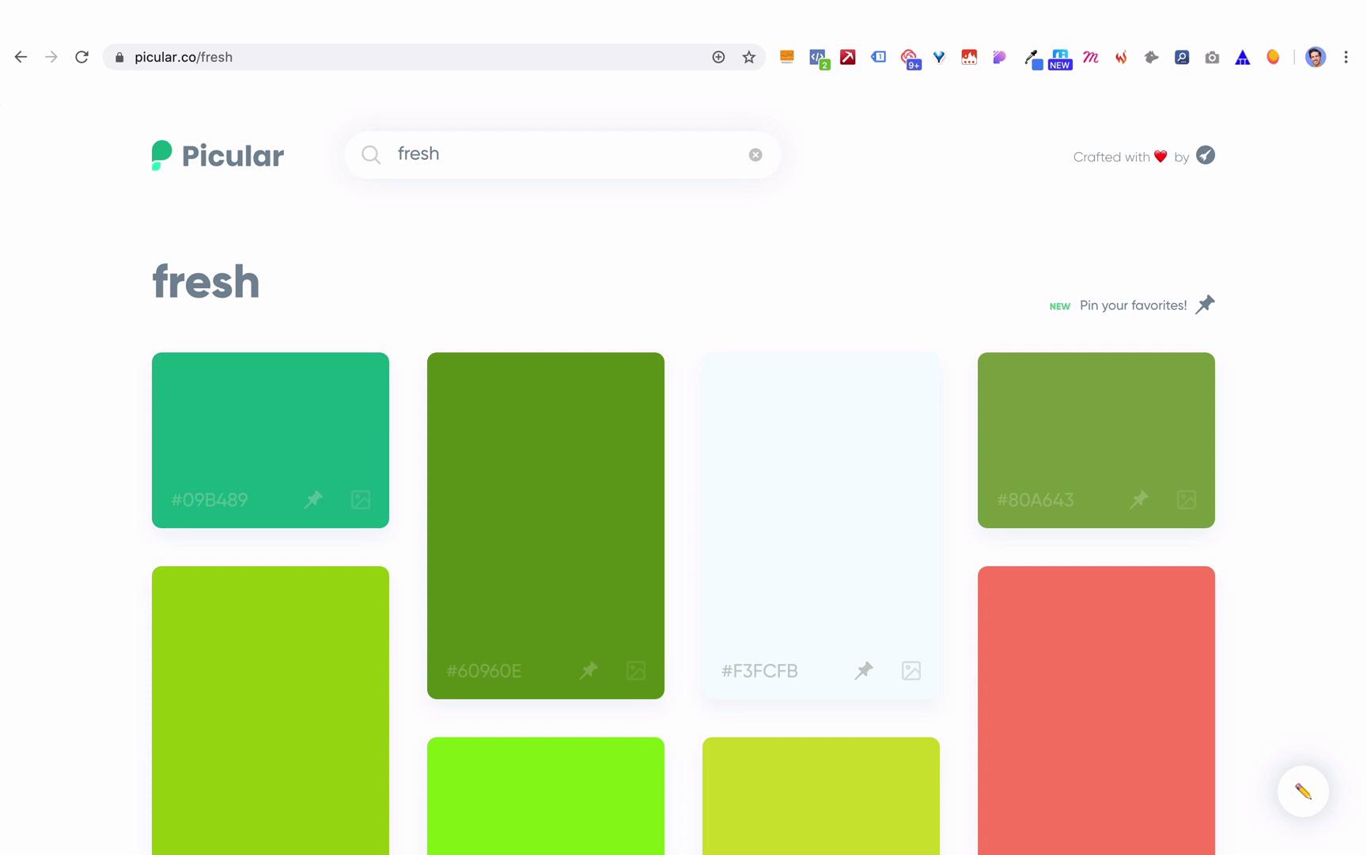
{"action": "scroll", "coordinate": [1111, 418], "scroll_direction": "down", "scroll_amount": 5}
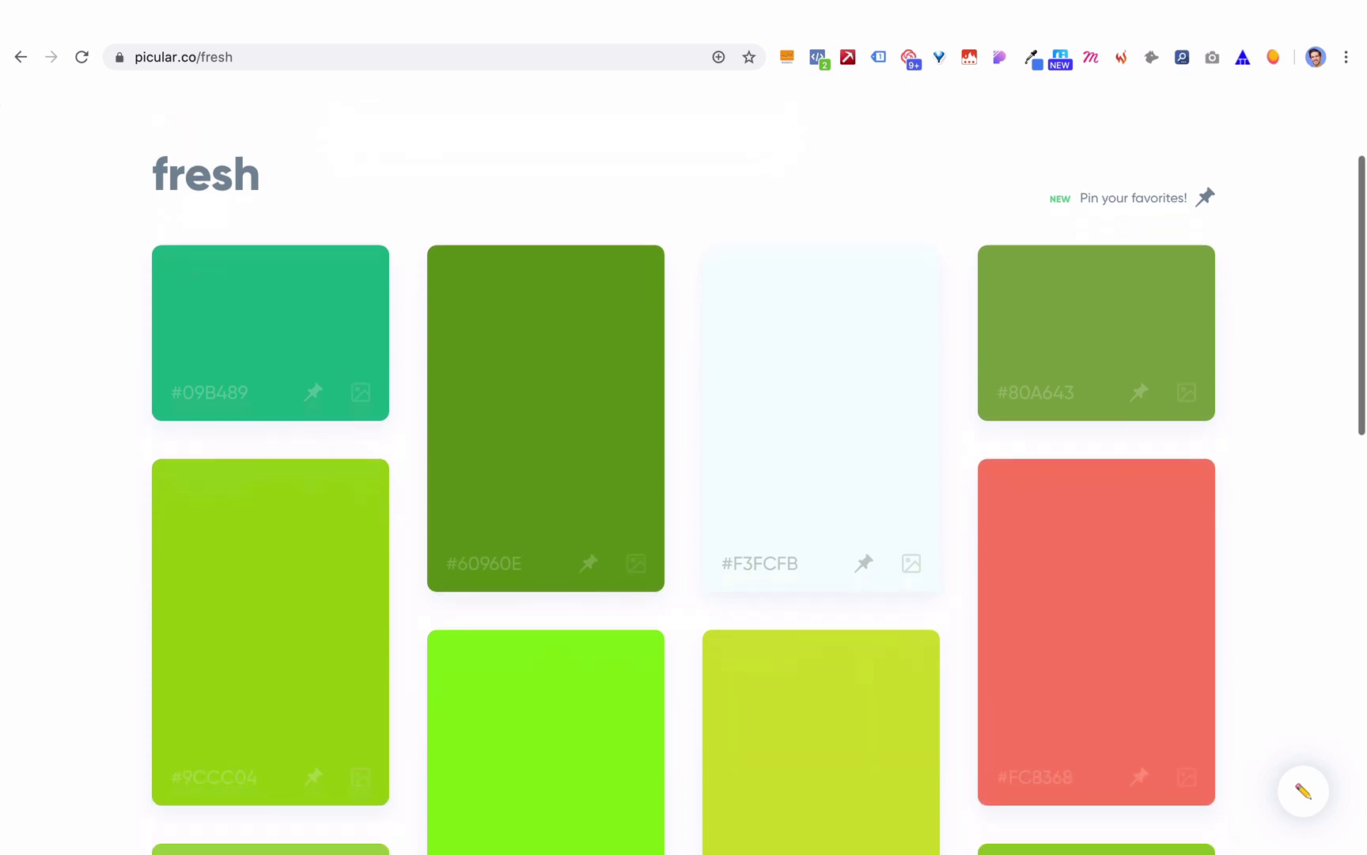
- Replace the Picular search term with "independence day" and look through the matching color swatches
{"action": "scroll", "coordinate": [1110, 418], "scroll_direction": "down", "scroll_amount": 3}
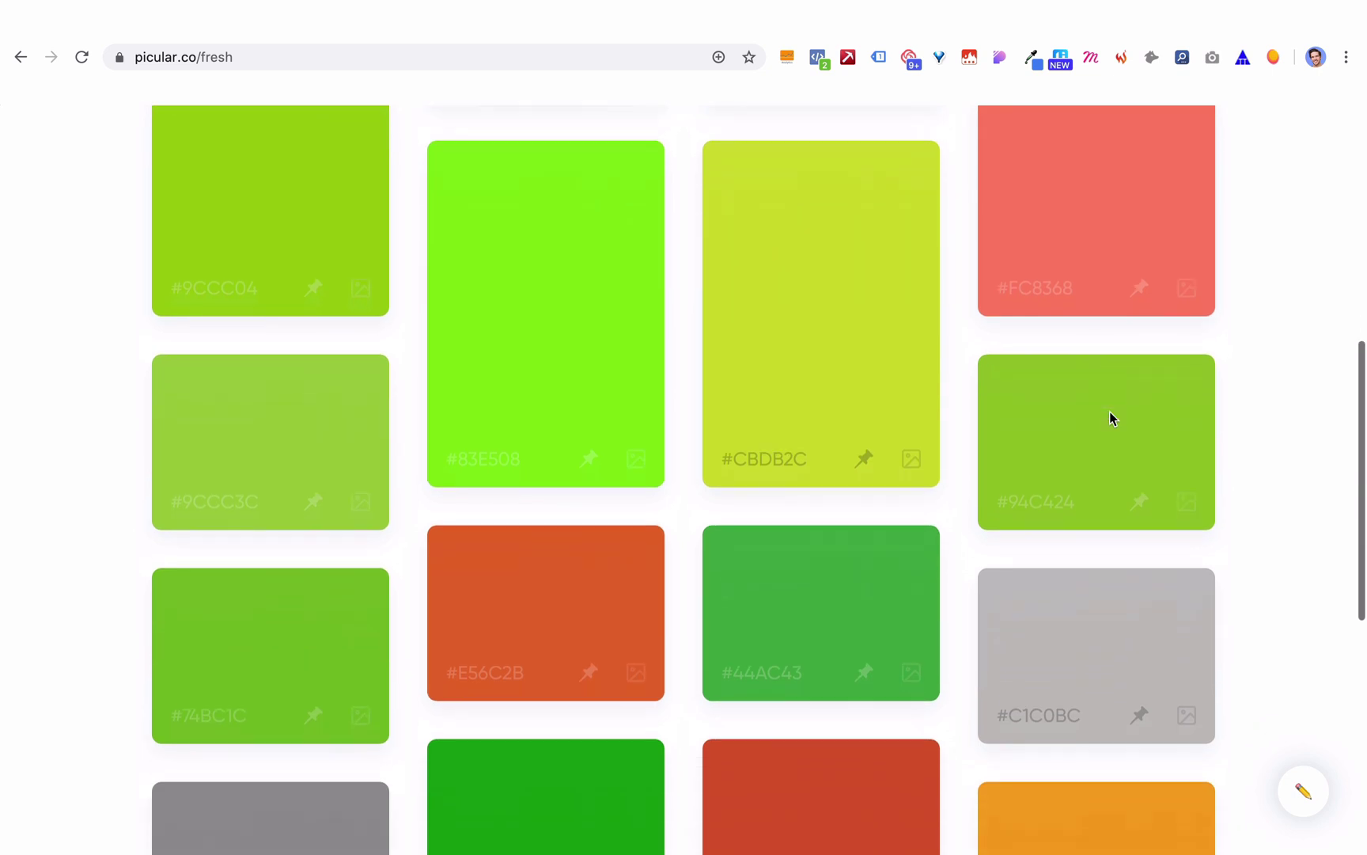
{"action": "scroll", "coordinate": [1110, 411], "scroll_direction": "up", "scroll_amount": 10}
{"action": "left_click", "coordinate": [468, 178]}
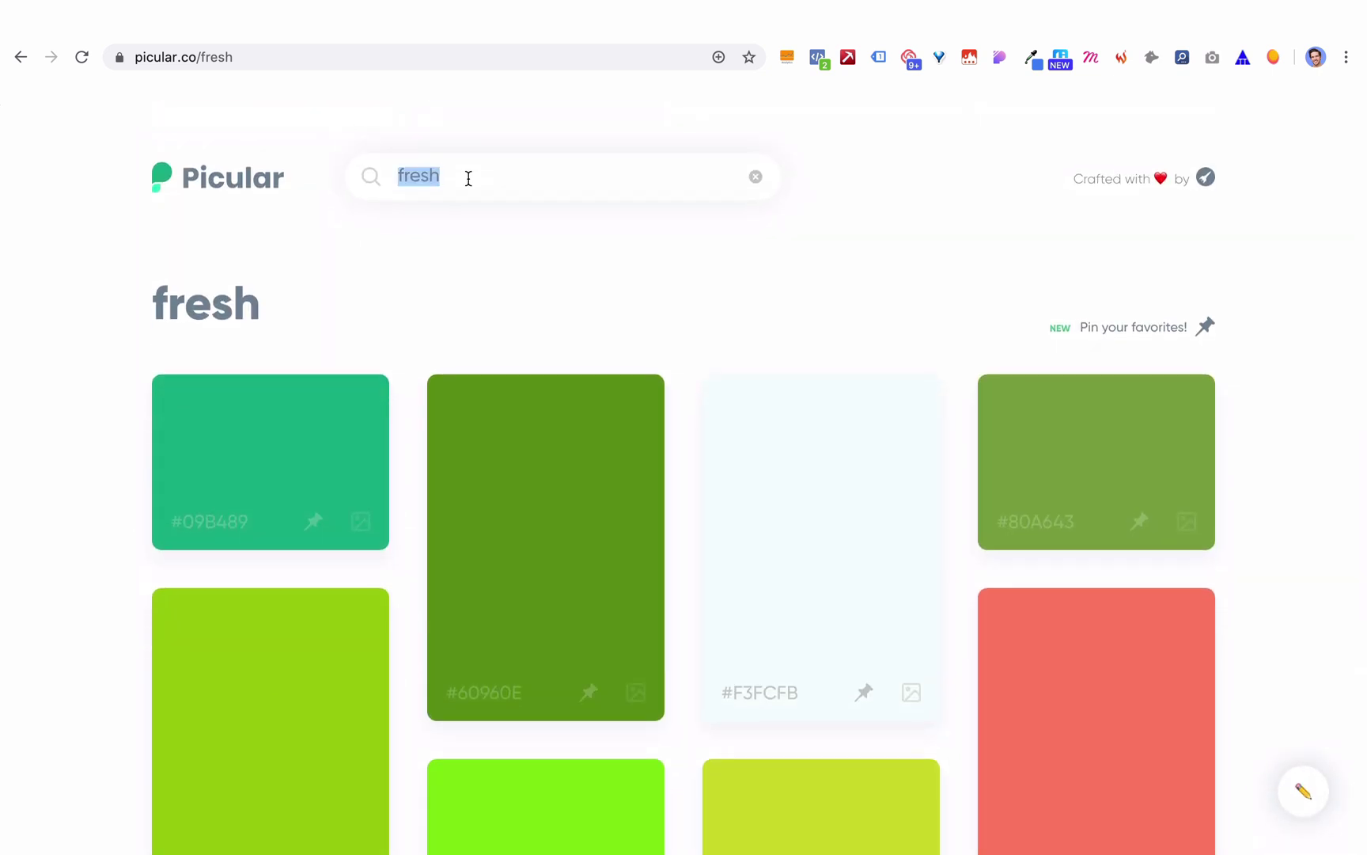
{"action": "type", "text": "independence day"}
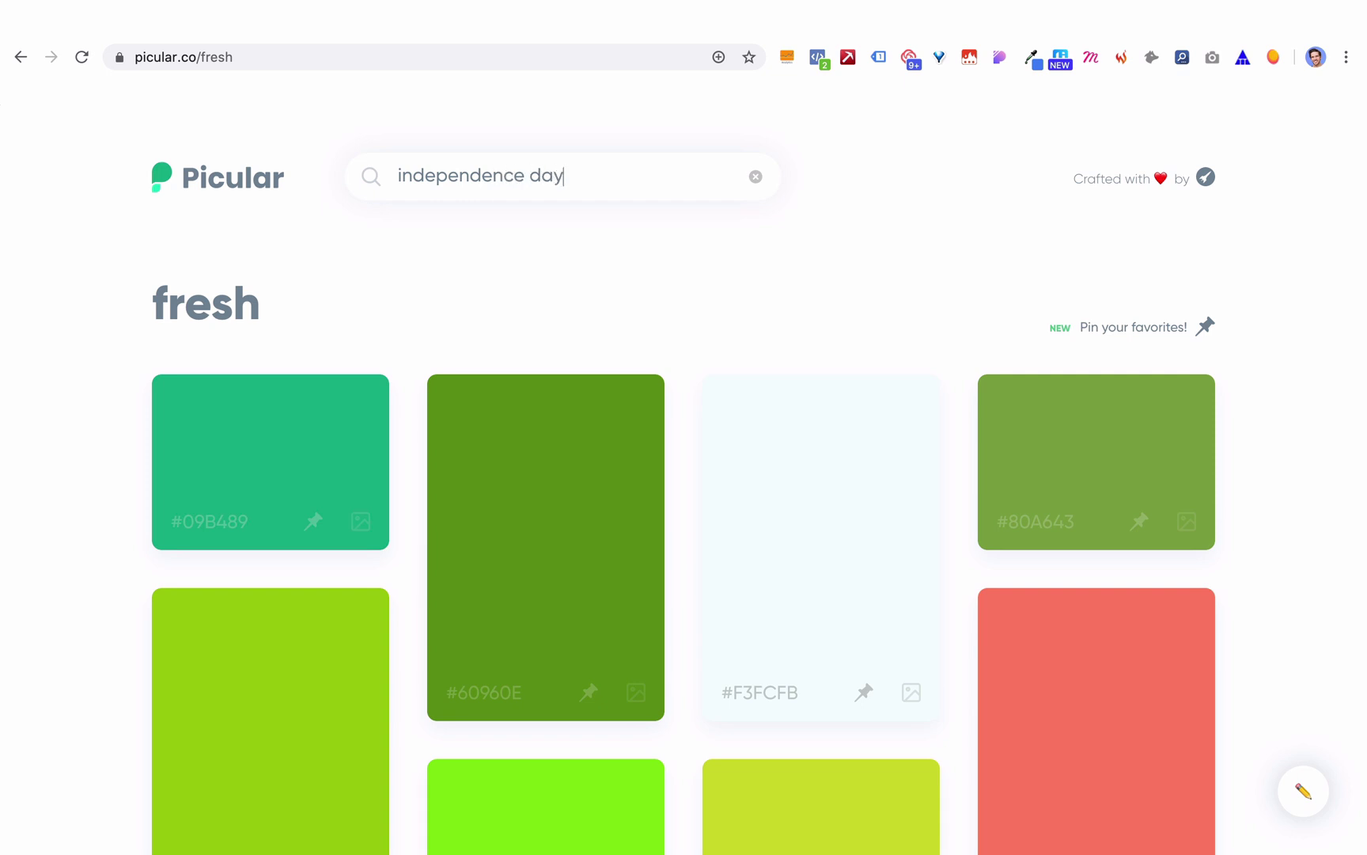
{"action": "key", "text": "Return"}
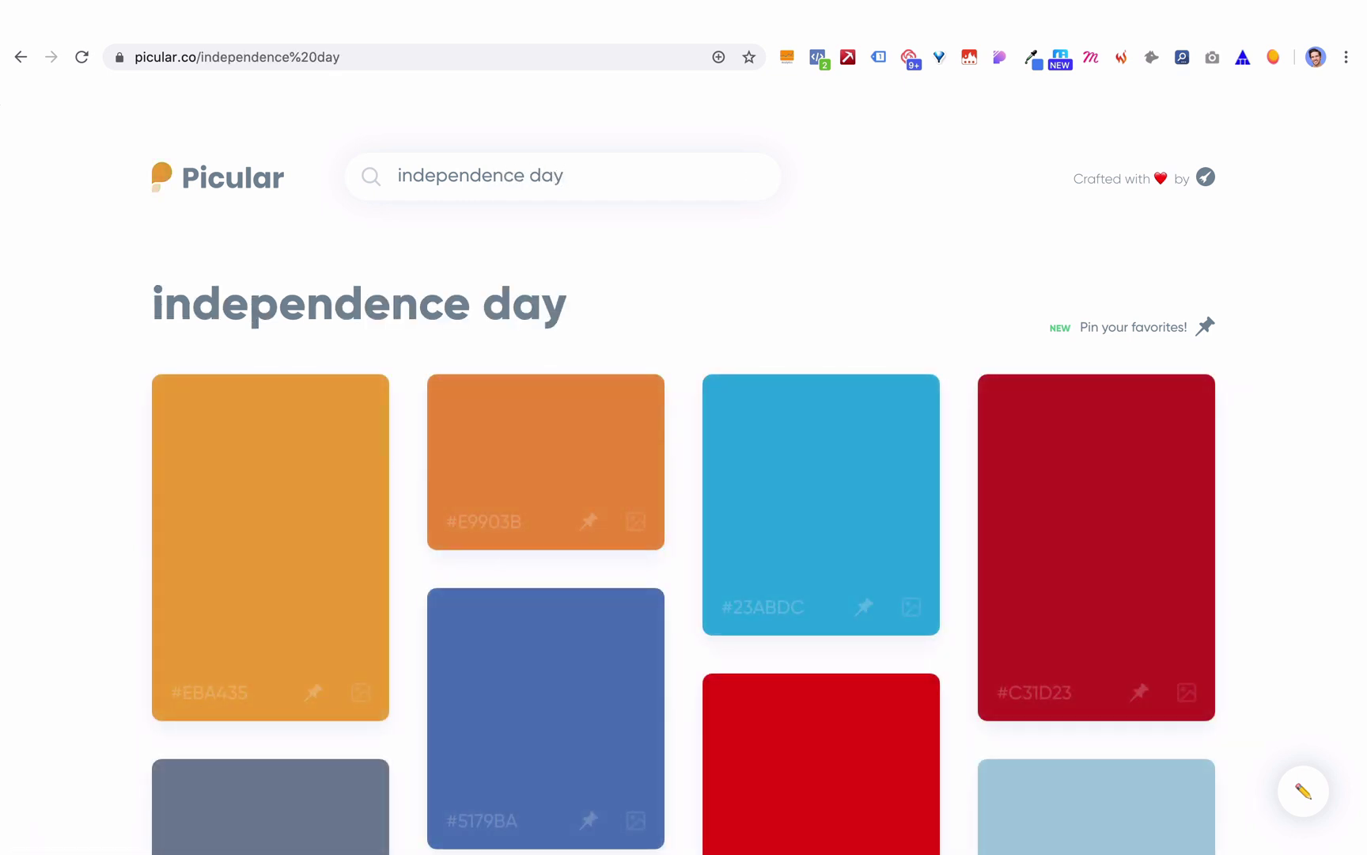
{"action": "scroll", "coordinate": [116, 691], "scroll_direction": "down", "scroll_amount": 3}
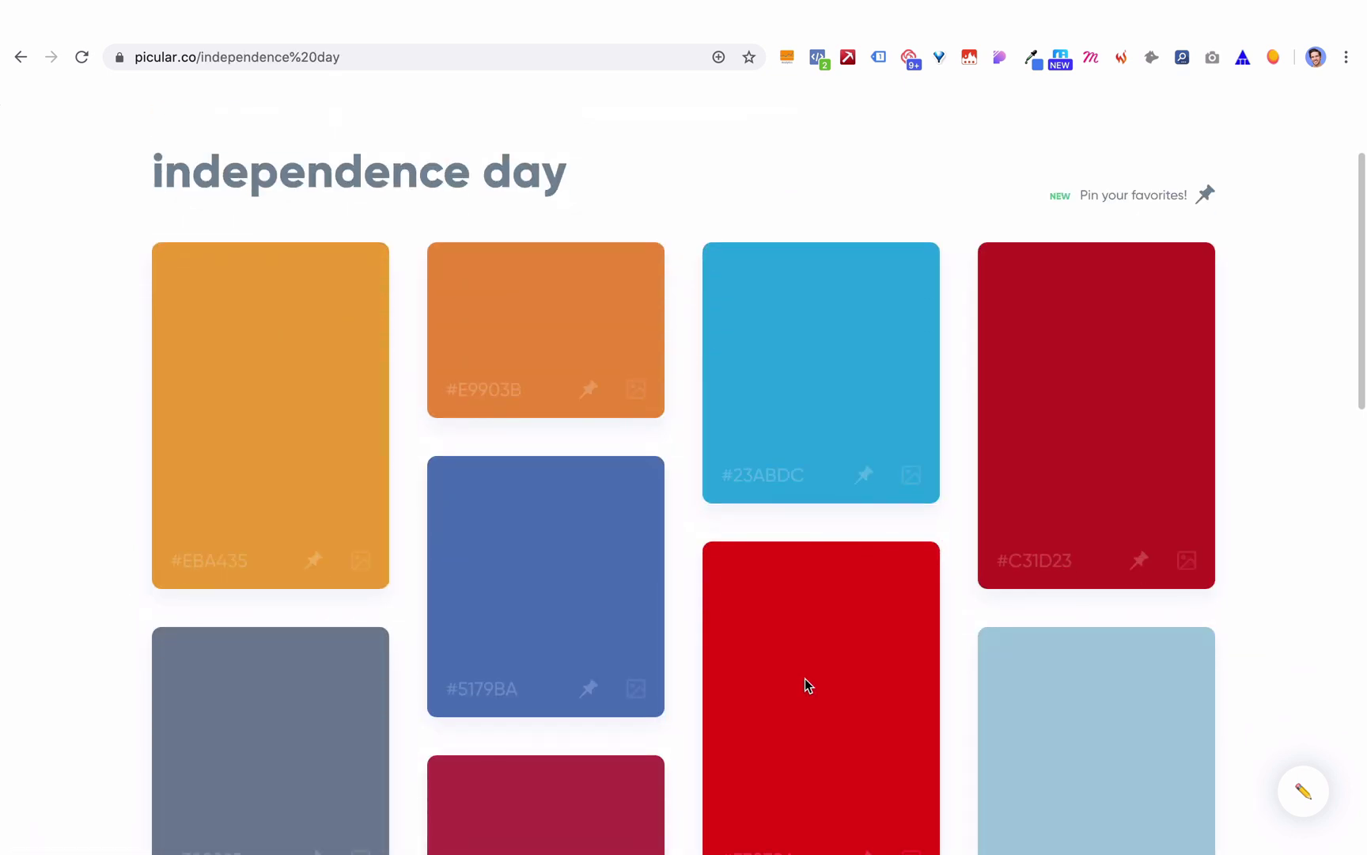
{"action": "scroll", "coordinate": [805, 678], "scroll_direction": "down", "scroll_amount": 2}
{"action": "scroll", "coordinate": [805, 678], "scroll_direction": "down", "scroll_amount": 1}
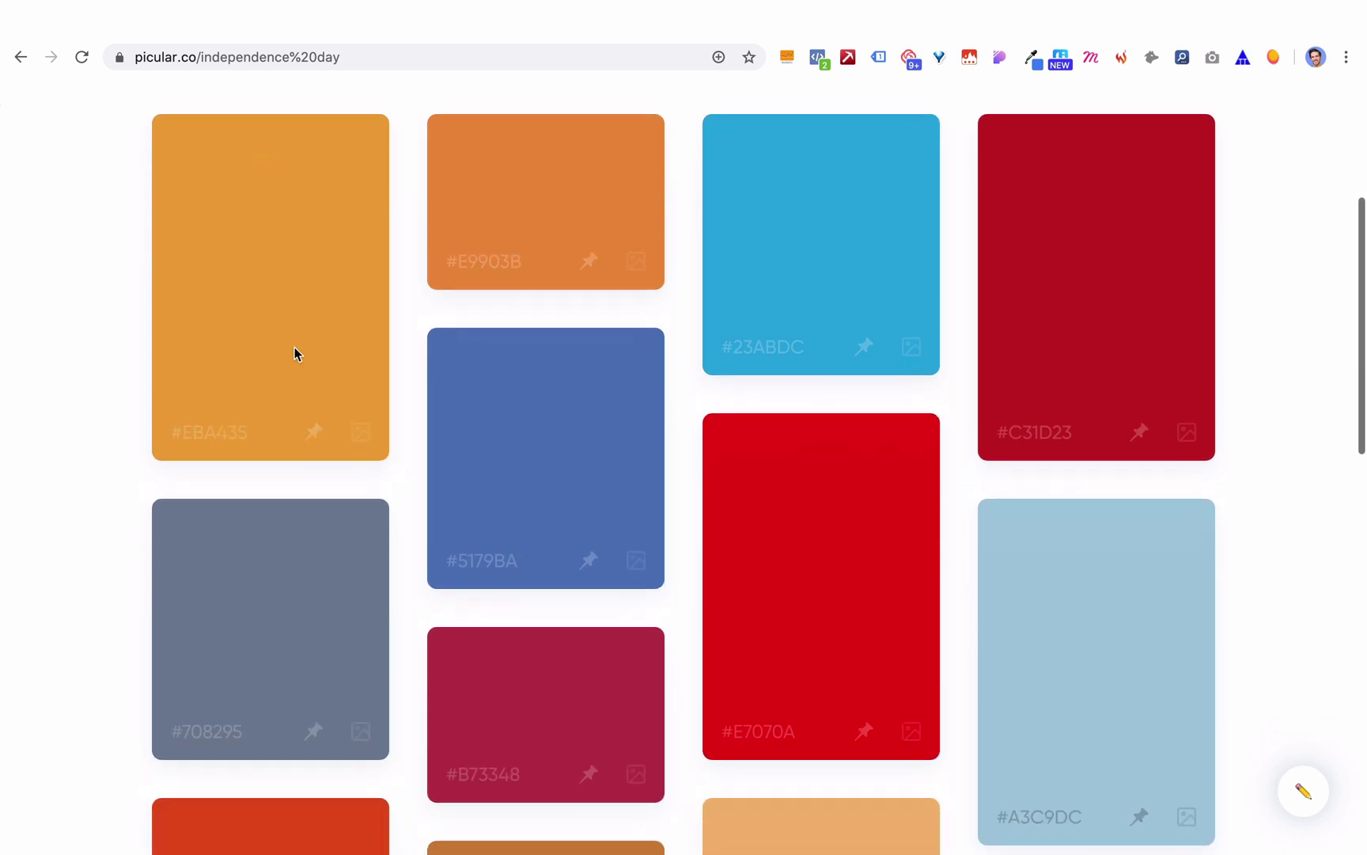
{"action": "scroll", "coordinate": [304, 372], "scroll_direction": "down", "scroll_amount": 15}
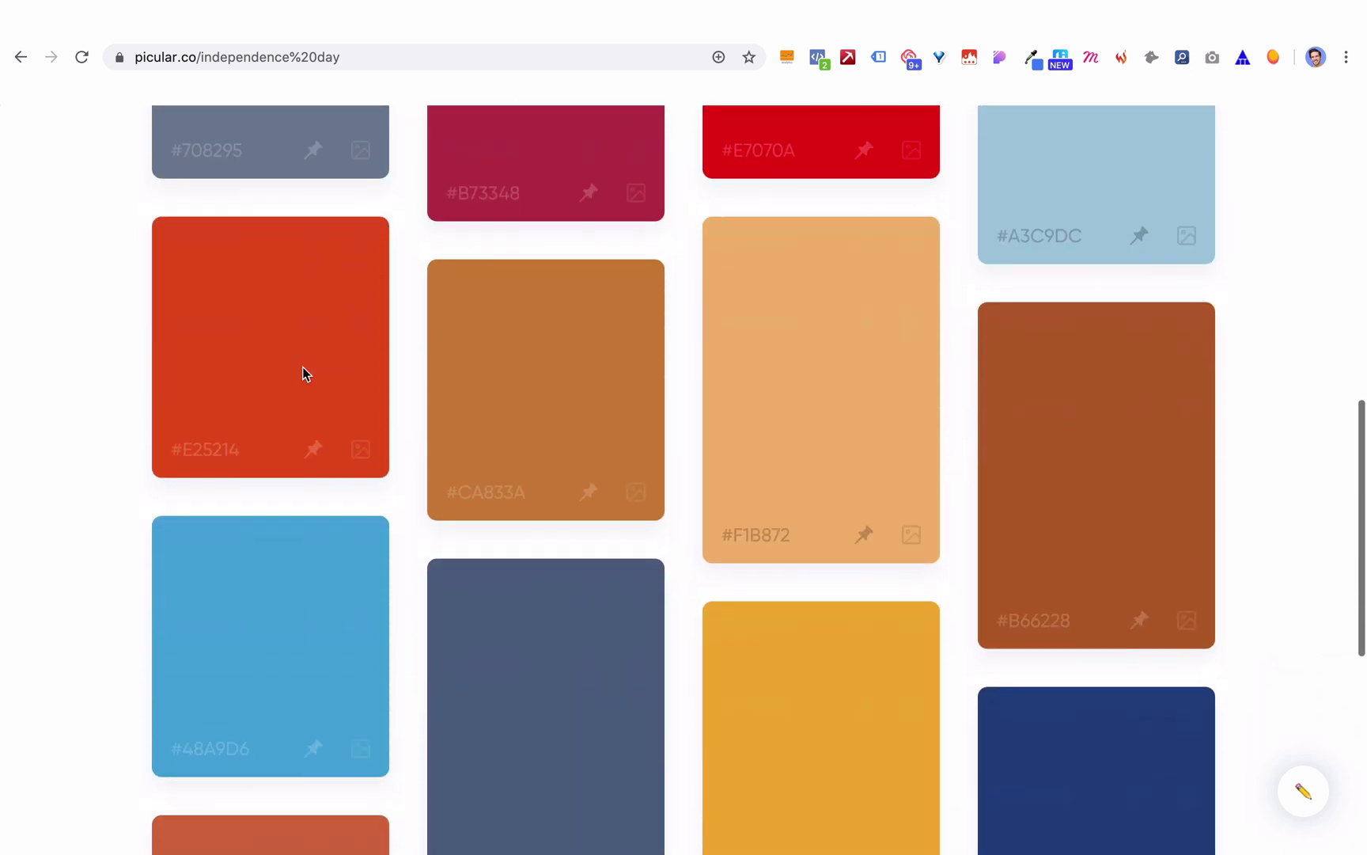
{"action": "scroll", "coordinate": [305, 374], "scroll_direction": "up", "scroll_amount": 15}
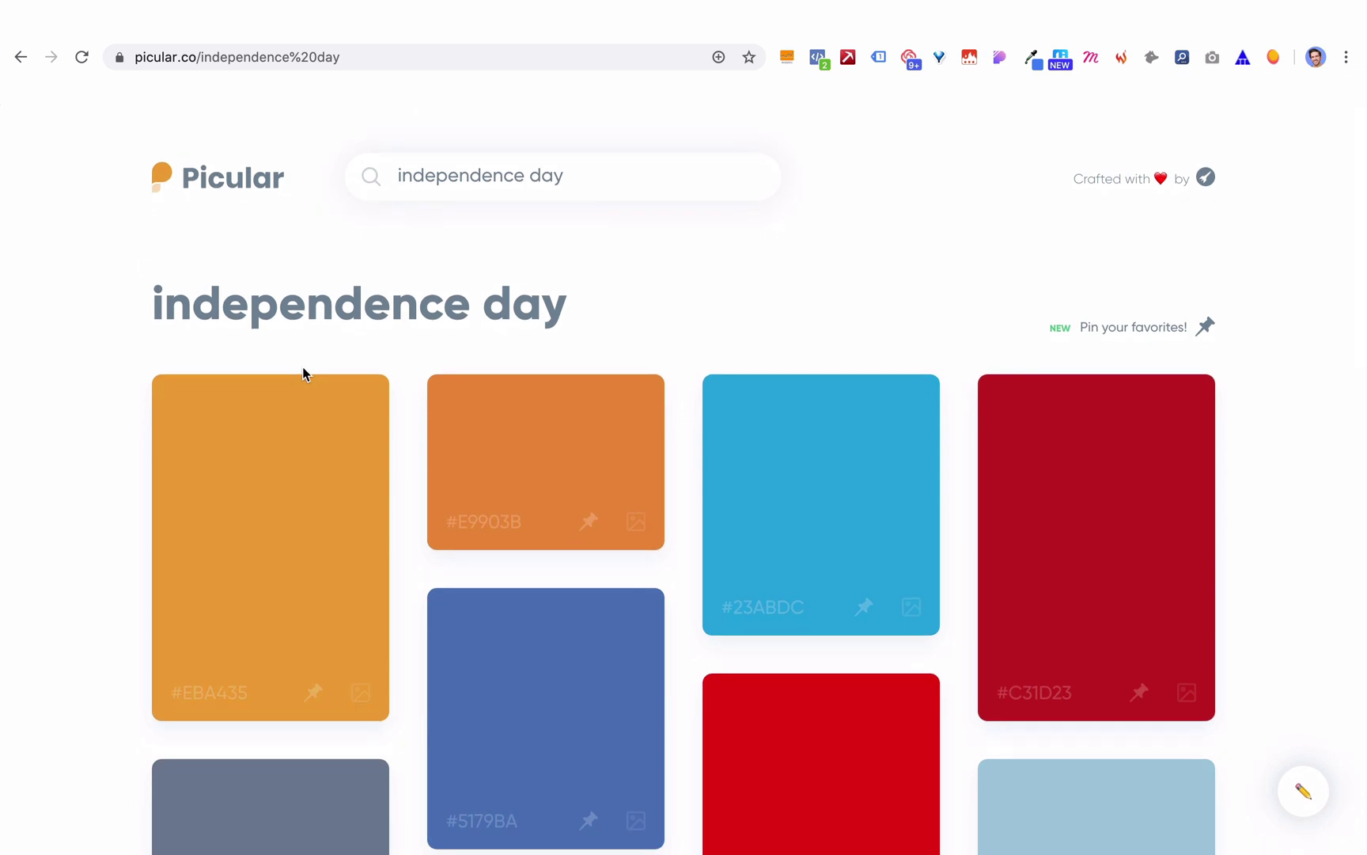
- Search Picular for colors matching "expensive" and look through the full set of swatches
{"action": "left_click", "coordinate": [526, 176]}
{"action": "triple_click", "coordinate": [527, 176]}
{"action": "type", "text": "expensive"}
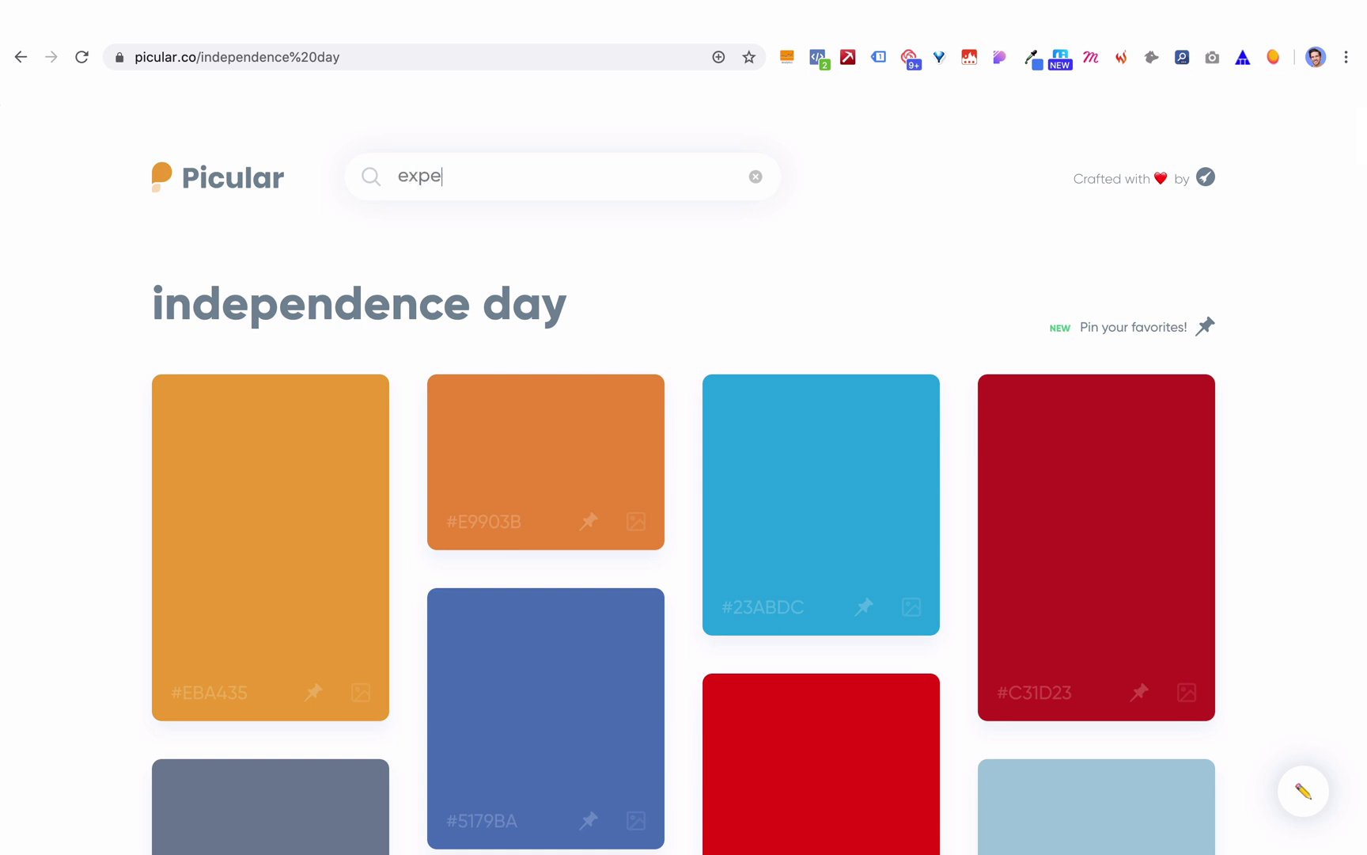
{"action": "key", "text": "Return"}
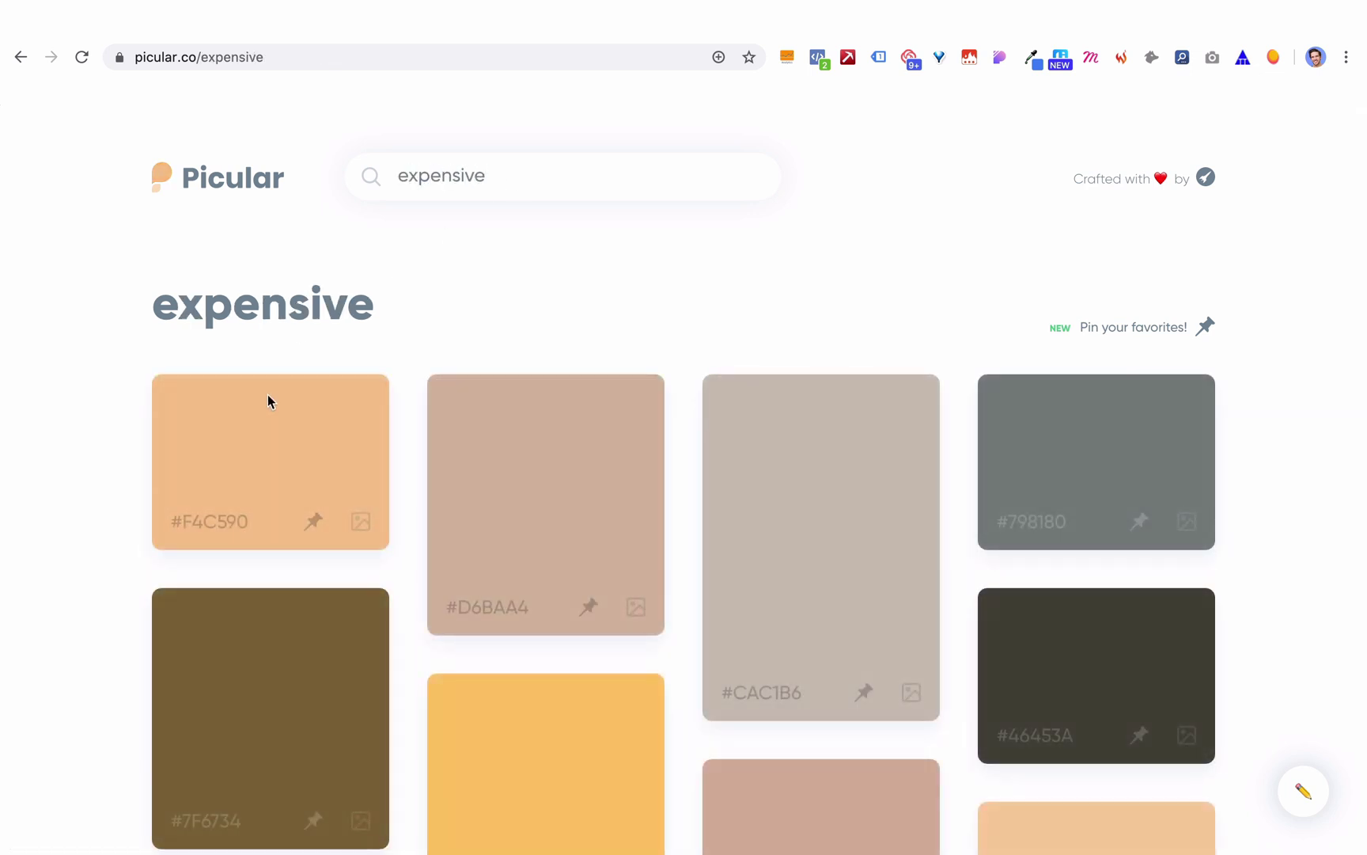
{"action": "scroll", "coordinate": [267, 394], "scroll_direction": "down", "scroll_amount": 3}
{"action": "scroll", "coordinate": [268, 394], "scroll_direction": "down", "scroll_amount": 7}
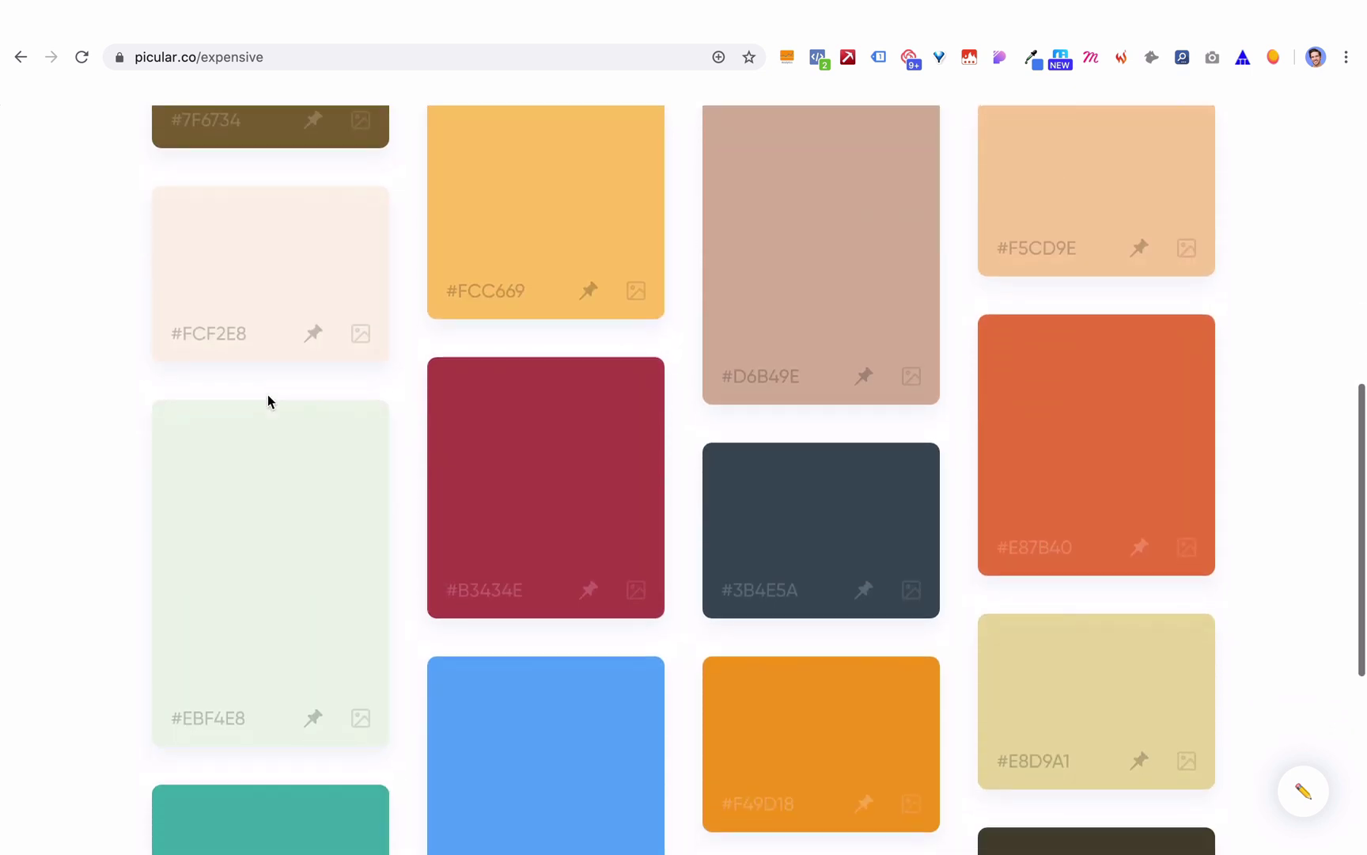
{"action": "scroll", "coordinate": [267, 396], "scroll_direction": "down", "scroll_amount": 6}
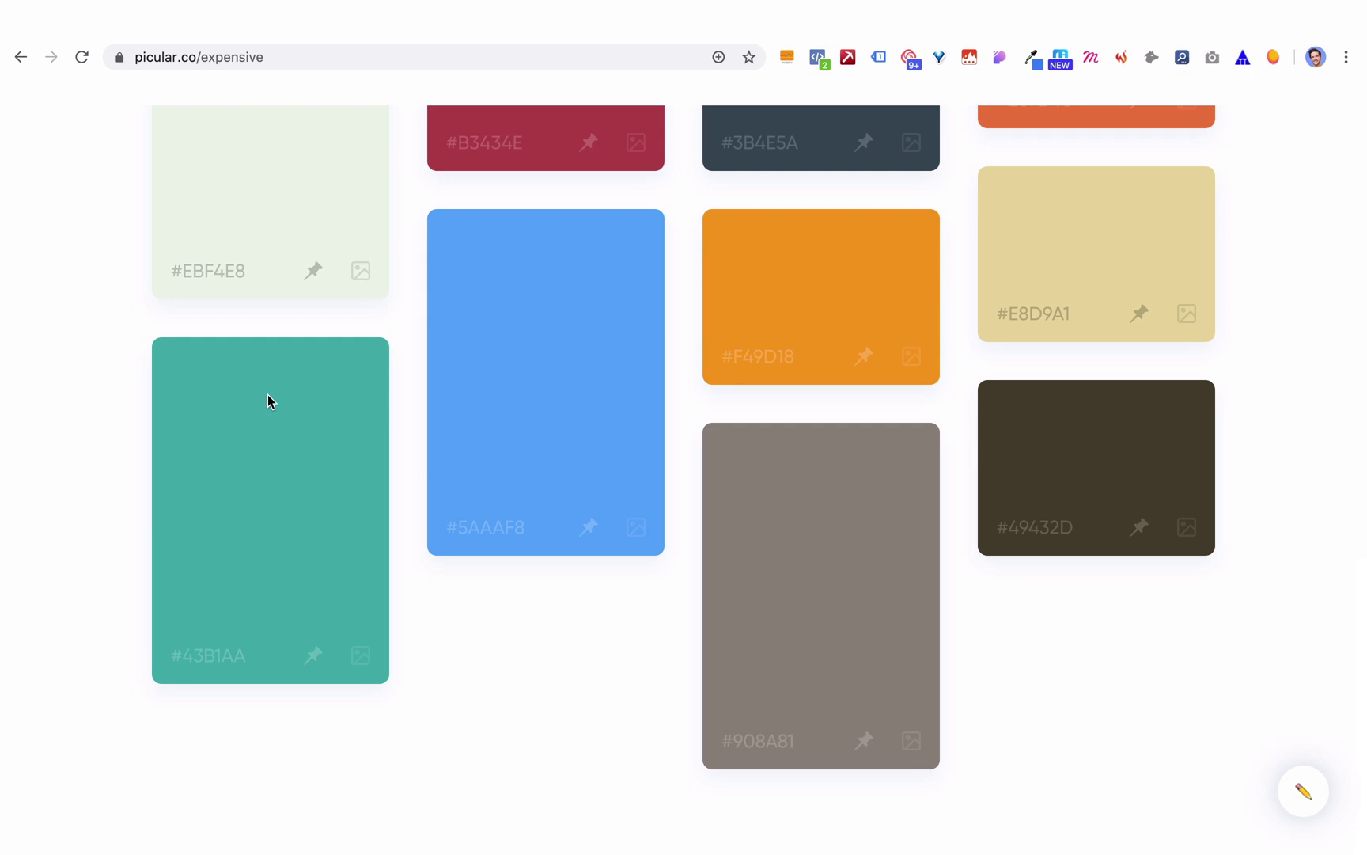
{"action": "scroll", "coordinate": [267, 401], "scroll_direction": "up", "scroll_amount": 15}
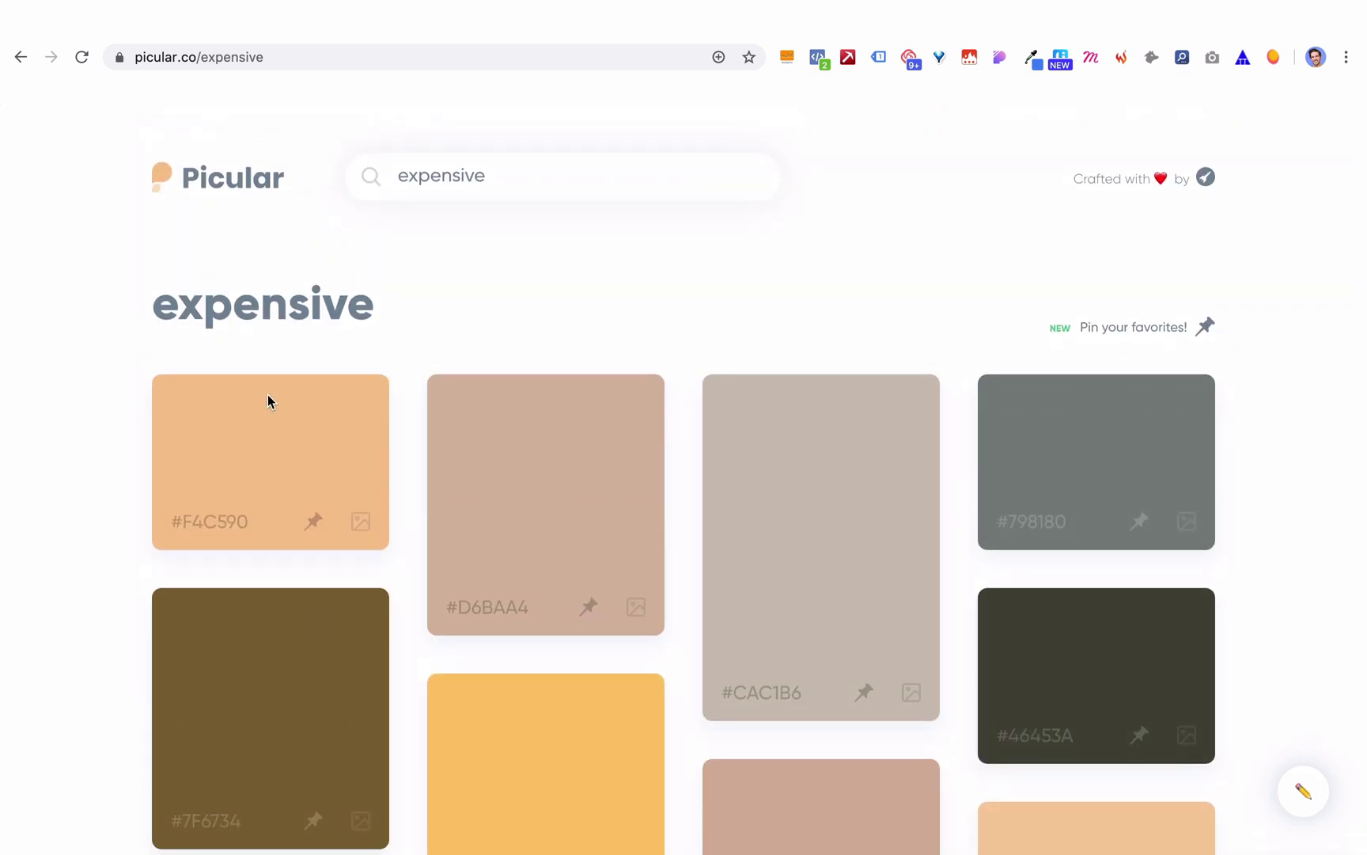
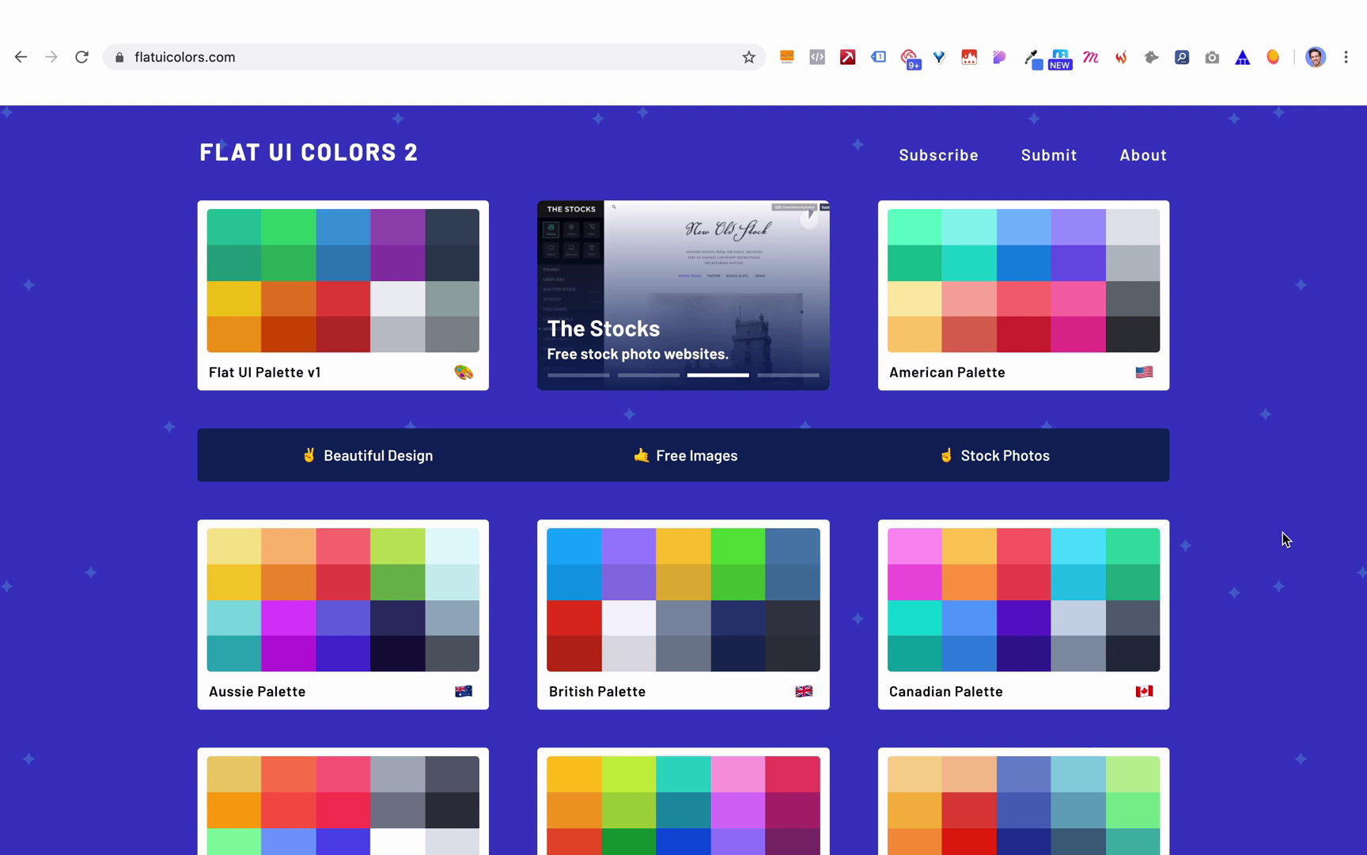
- Switch to the Flat UI Colors site, view the colors of Flat UI Palette v1 and return to the palette overview
{"action": "scroll", "coordinate": [1286, 539], "scroll_direction": "down", "scroll_amount": 2}
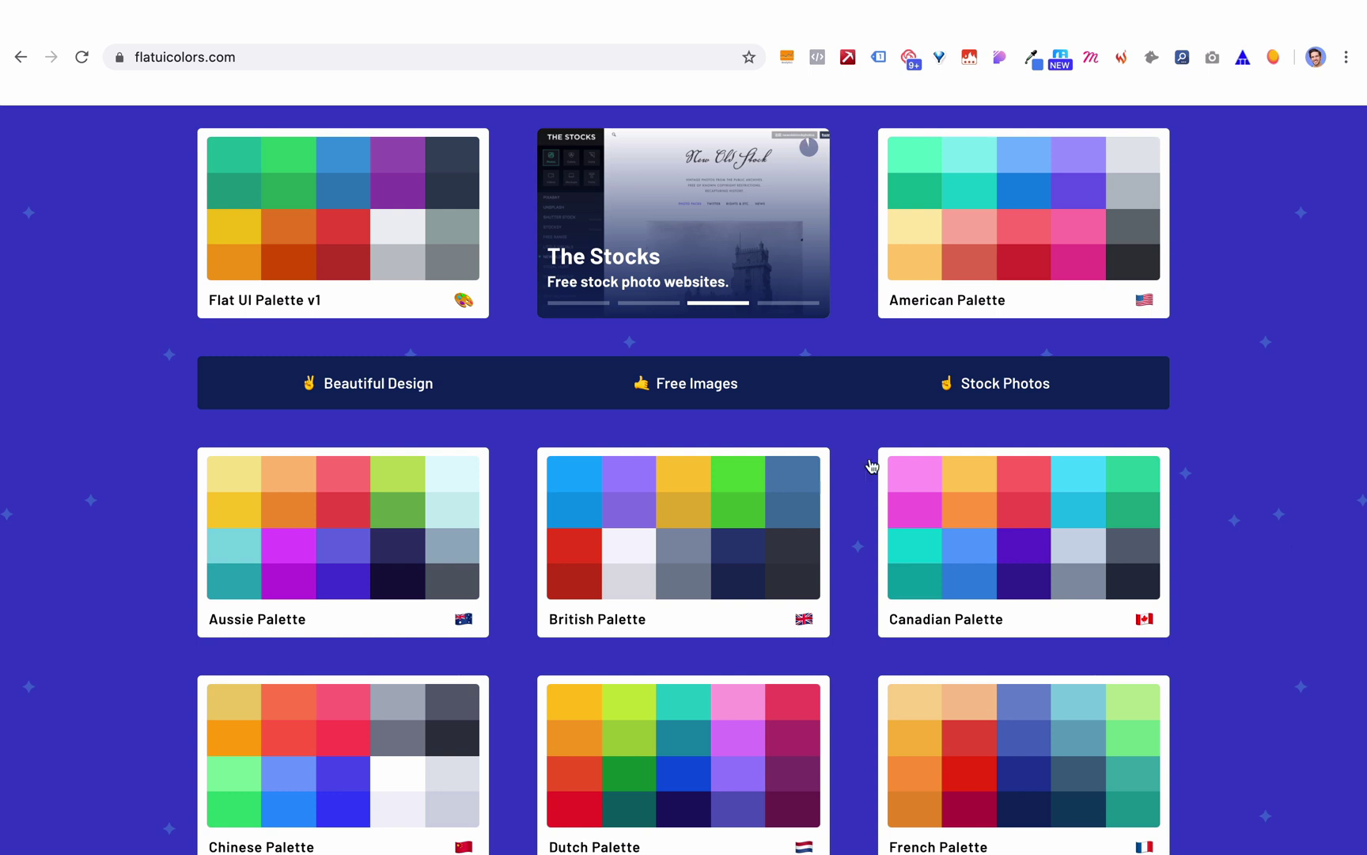
{"action": "left_click", "coordinate": [316, 215]}
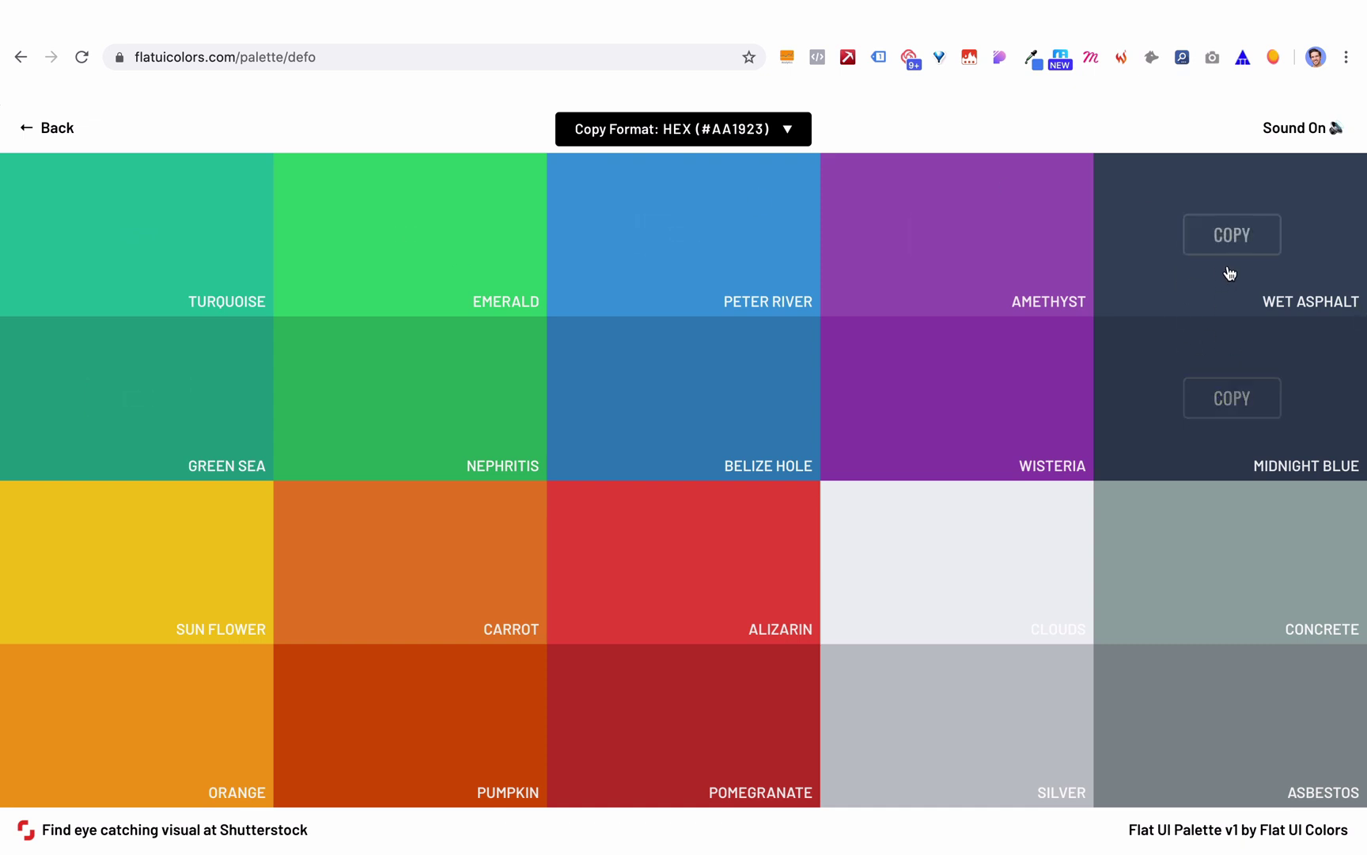
{"action": "scroll", "coordinate": [1077, 583], "scroll_direction": "down", "scroll_amount": 1}
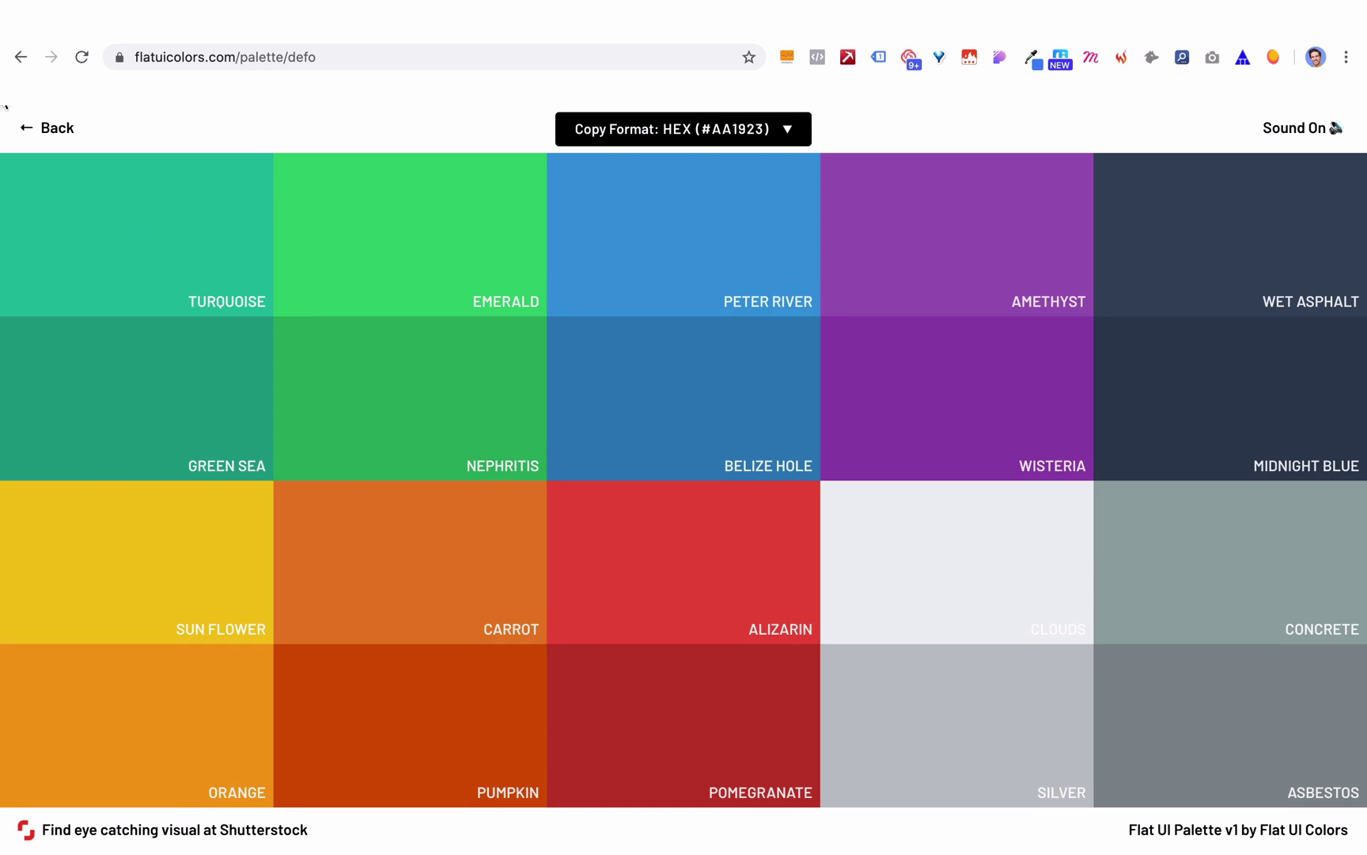
{"action": "left_click", "coordinate": [46, 128]}
- Look through the country-themed palettes in the Flat UI Colors overview, from American and Aussie to Swedish and Turkish
{"action": "scroll", "coordinate": [742, 522], "scroll_direction": "down", "scroll_amount": 3}
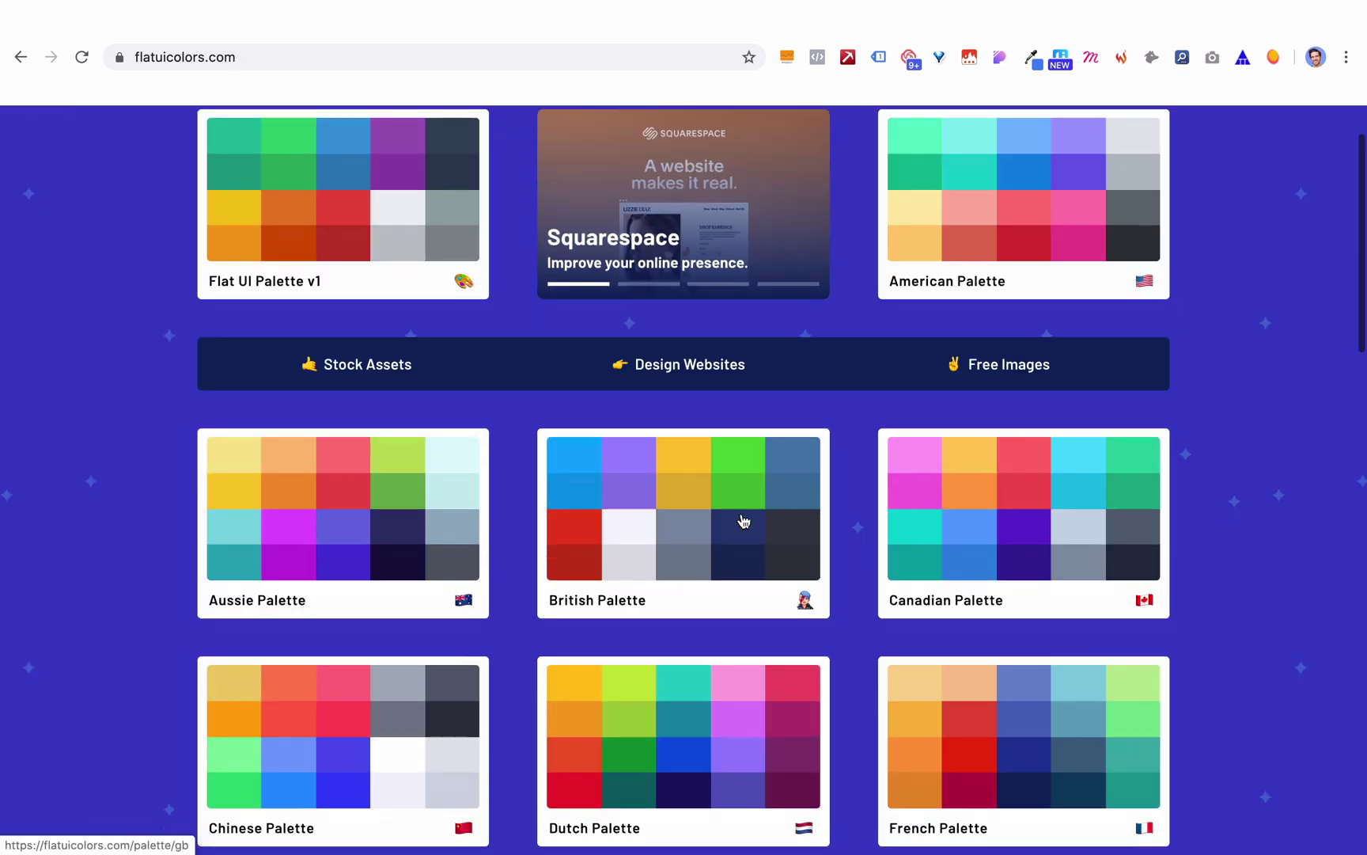
{"action": "scroll", "coordinate": [741, 520], "scroll_direction": "down", "scroll_amount": 5}
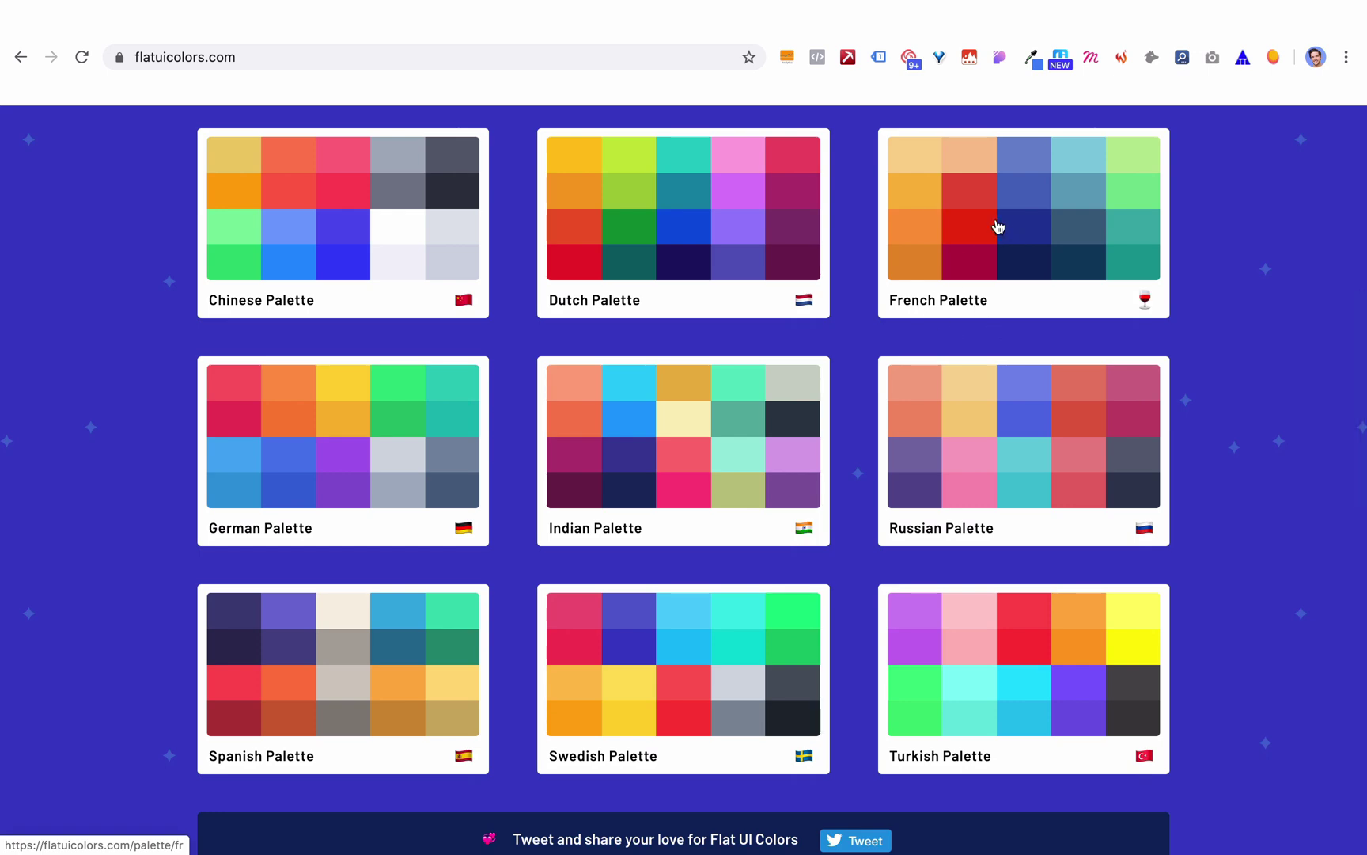
{"action": "scroll", "coordinate": [998, 227], "scroll_direction": "down", "scroll_amount": 2}
{"action": "scroll", "coordinate": [997, 226], "scroll_direction": "up", "scroll_amount": 7}
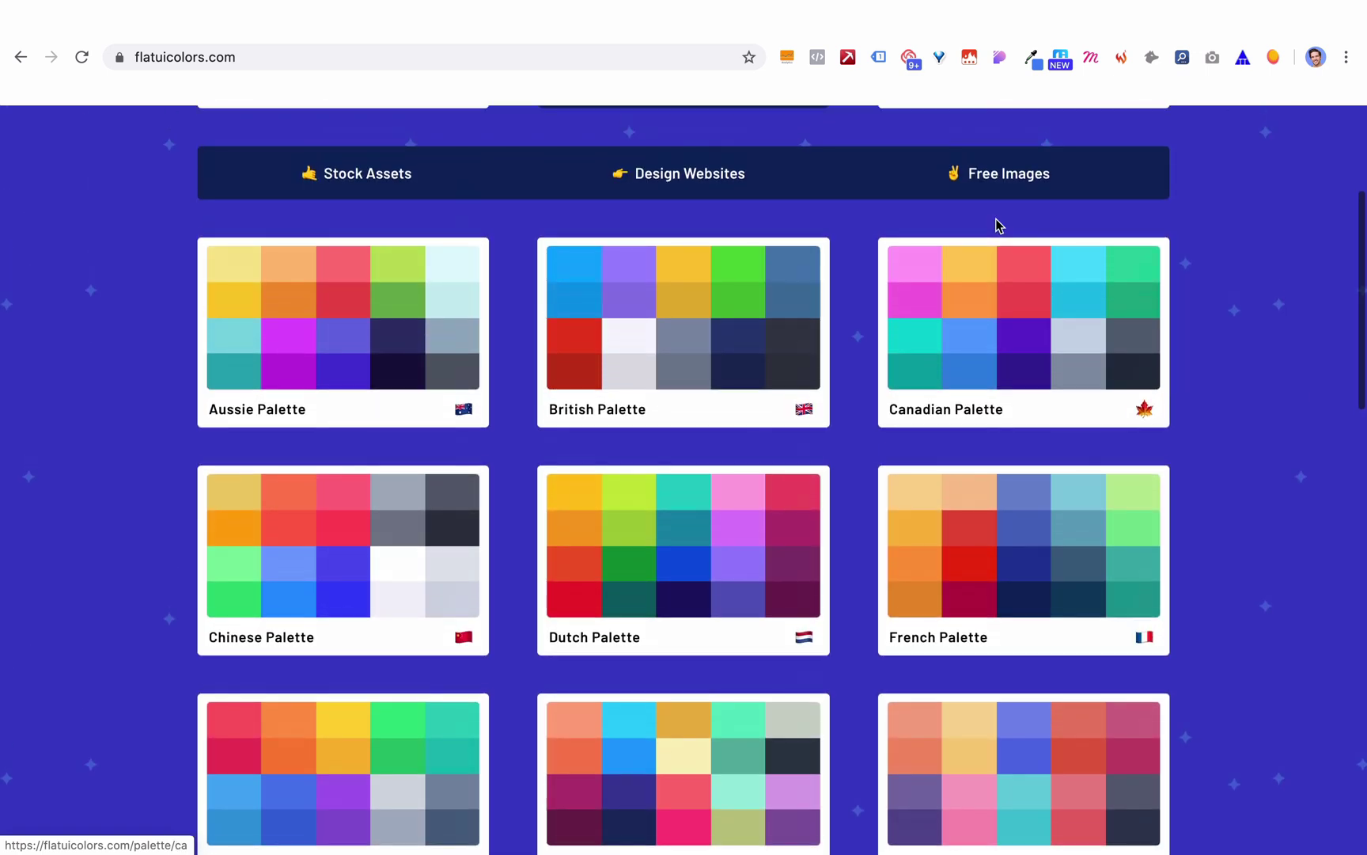
{"action": "scroll", "coordinate": [997, 227], "scroll_direction": "up", "scroll_amount": 4}
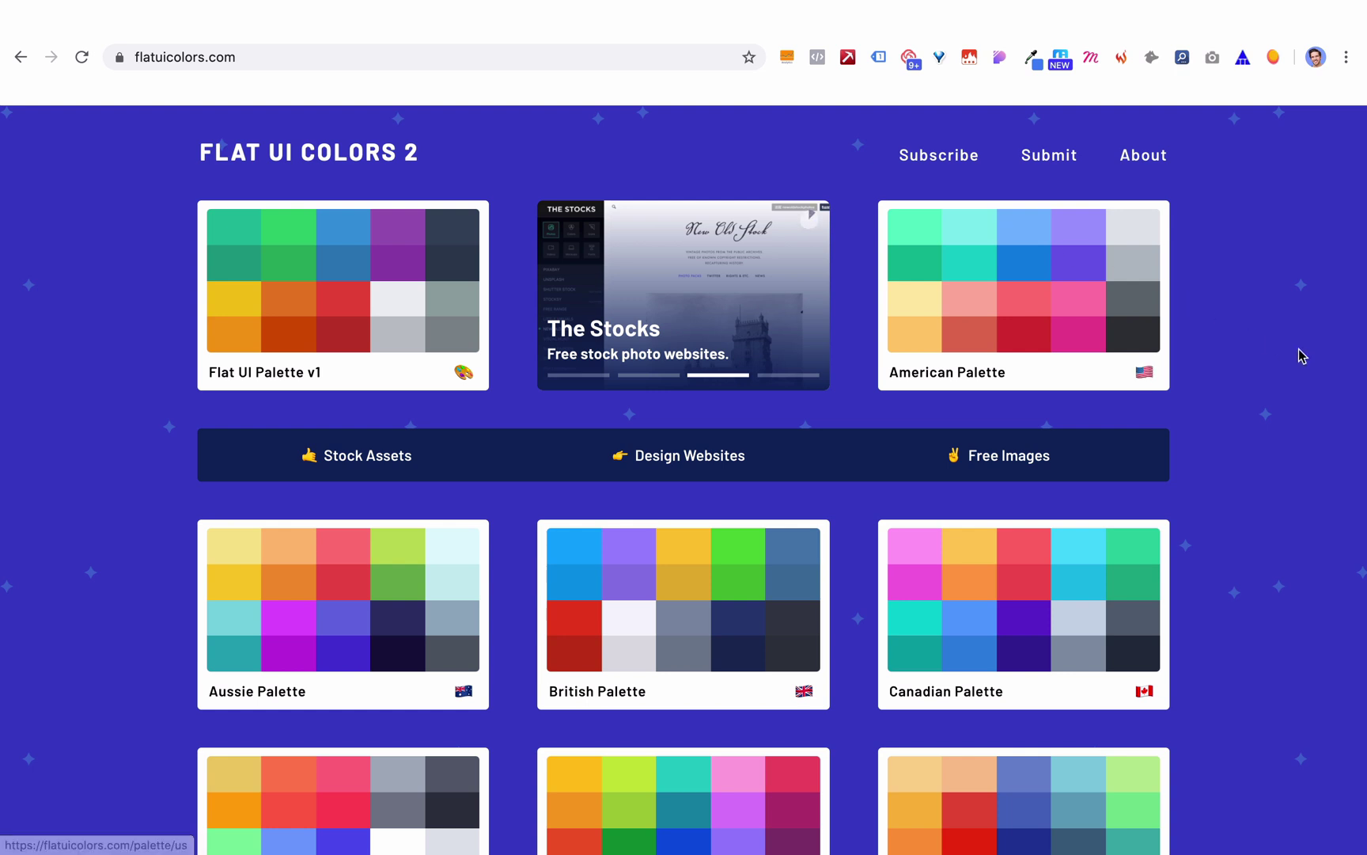
{"action": "scroll", "coordinate": [1300, 355], "scroll_direction": "down", "scroll_amount": 1}
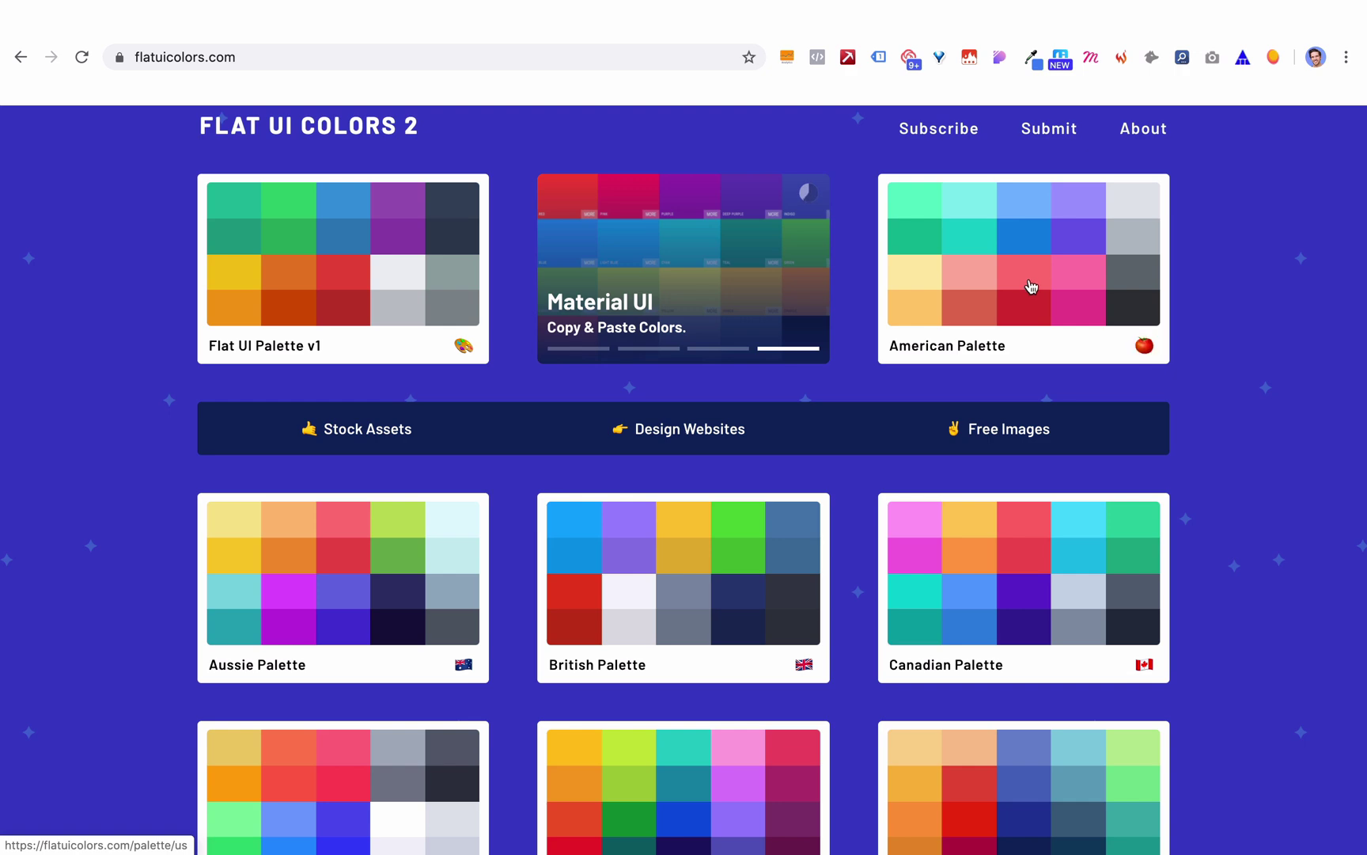
{"action": "scroll", "coordinate": [1031, 287], "scroll_direction": "down", "scroll_amount": 10}
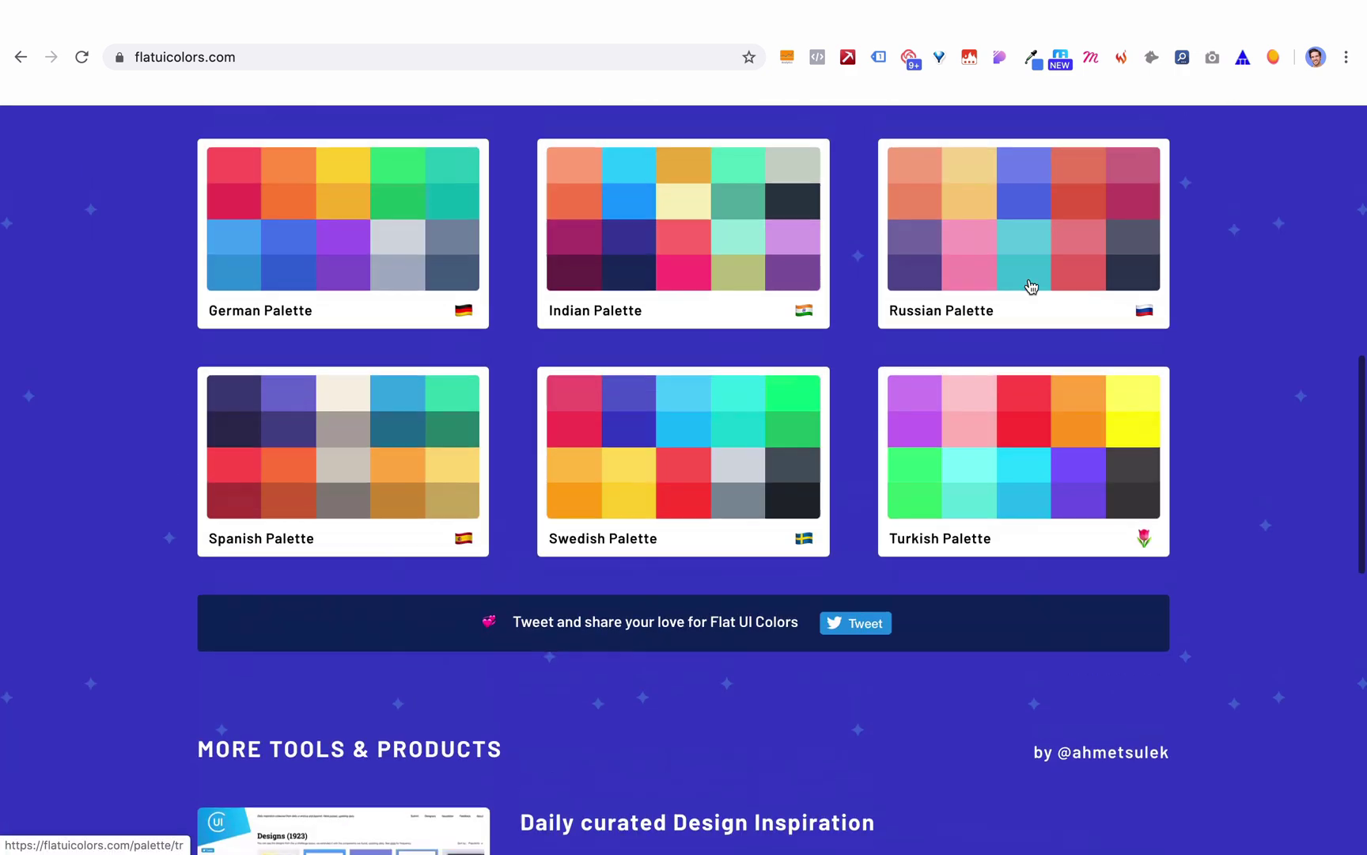
{"action": "scroll", "coordinate": [1031, 286], "scroll_direction": "up", "scroll_amount": 3}
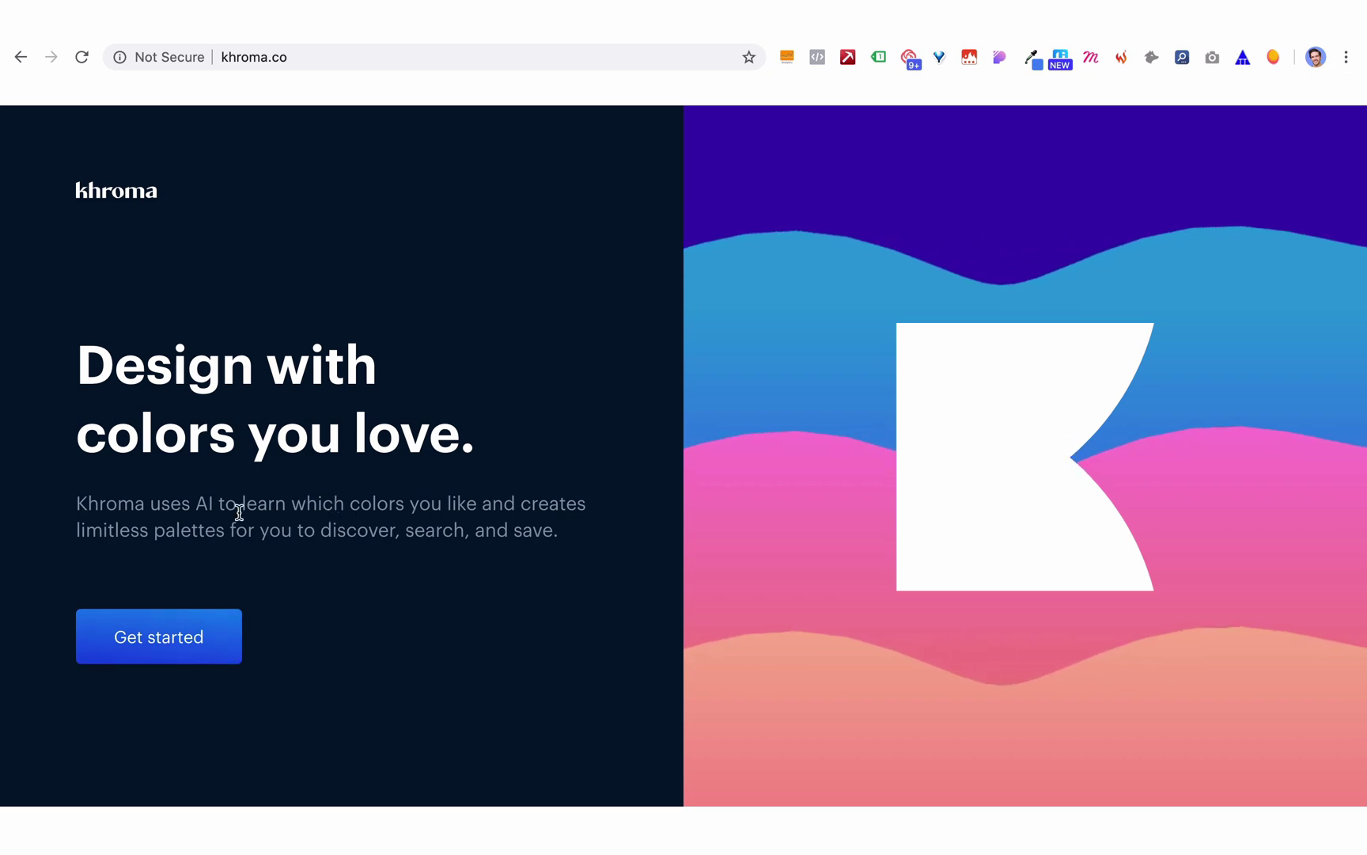
- Switch to the Khroma site and read through the feature descriptions on its home page
{"action": "scroll", "coordinate": [506, 600], "scroll_direction": "down", "scroll_amount": 10}
{"action": "scroll", "coordinate": [509, 597], "scroll_direction": "up", "scroll_amount": 5}
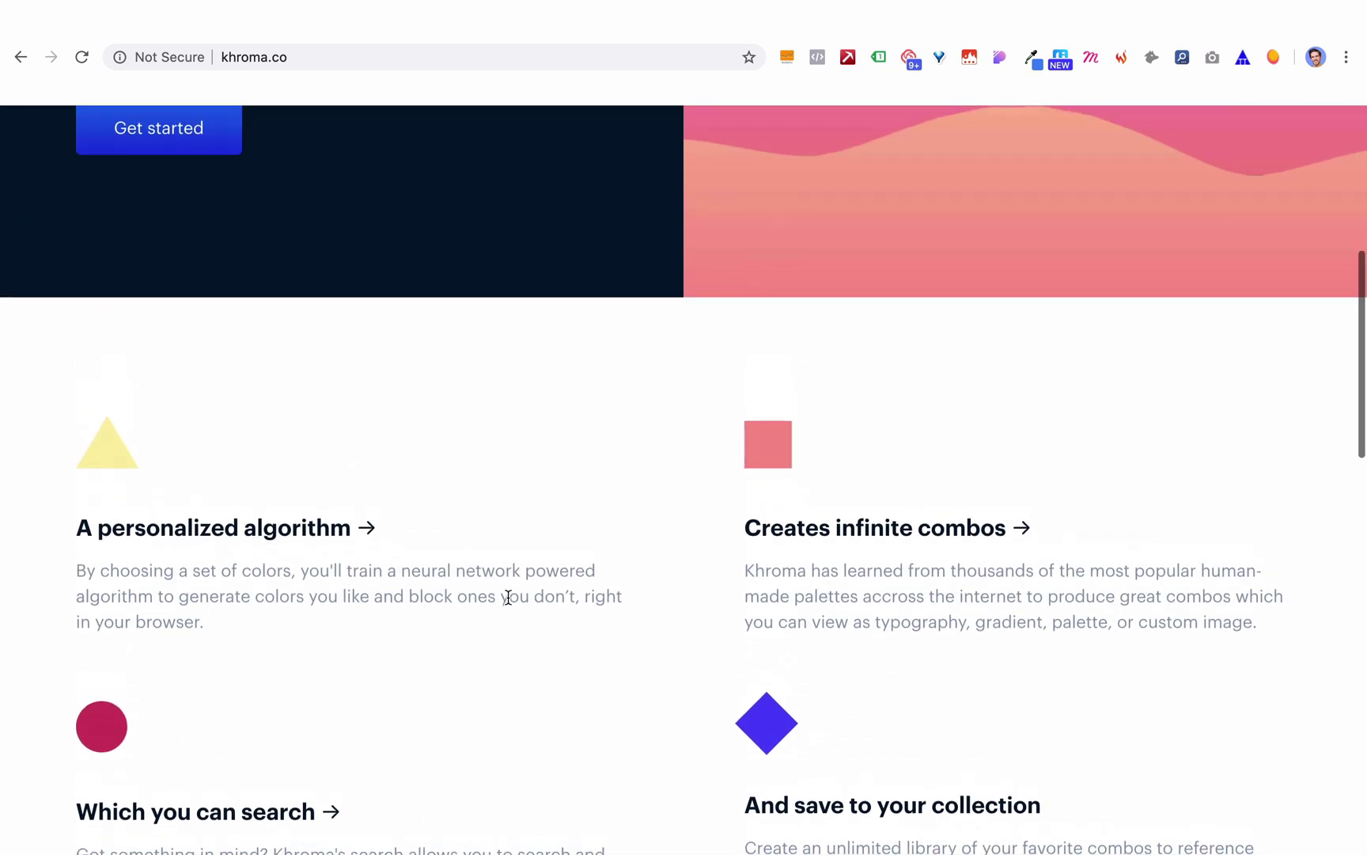
{"action": "scroll", "coordinate": [509, 598], "scroll_direction": "down", "scroll_amount": 9}
{"action": "scroll", "coordinate": [508, 601], "scroll_direction": "up", "scroll_amount": 9}
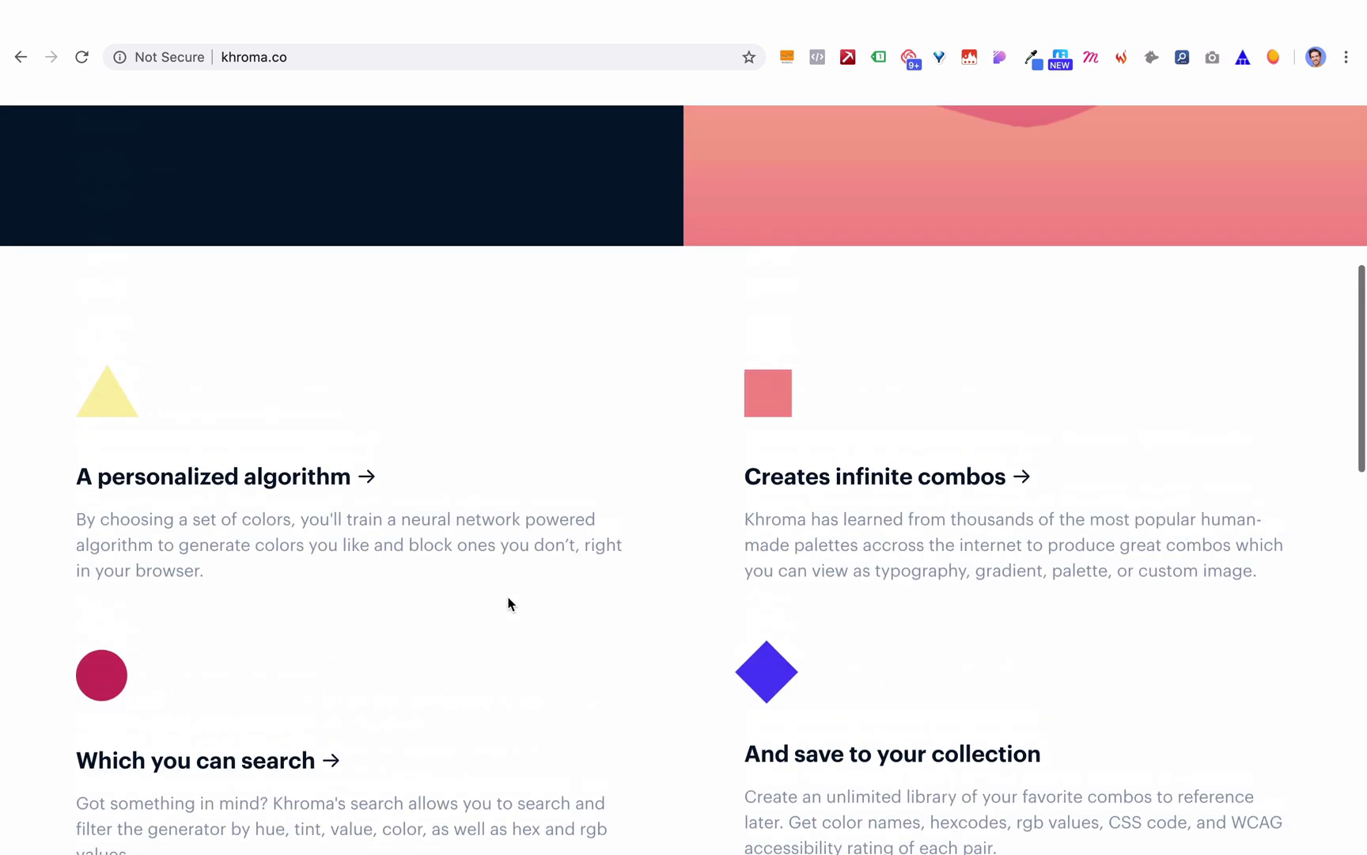
{"action": "scroll", "coordinate": [509, 603], "scroll_direction": "down", "scroll_amount": 2}
{"action": "scroll", "coordinate": [509, 604], "scroll_direction": "up", "scroll_amount": 7}
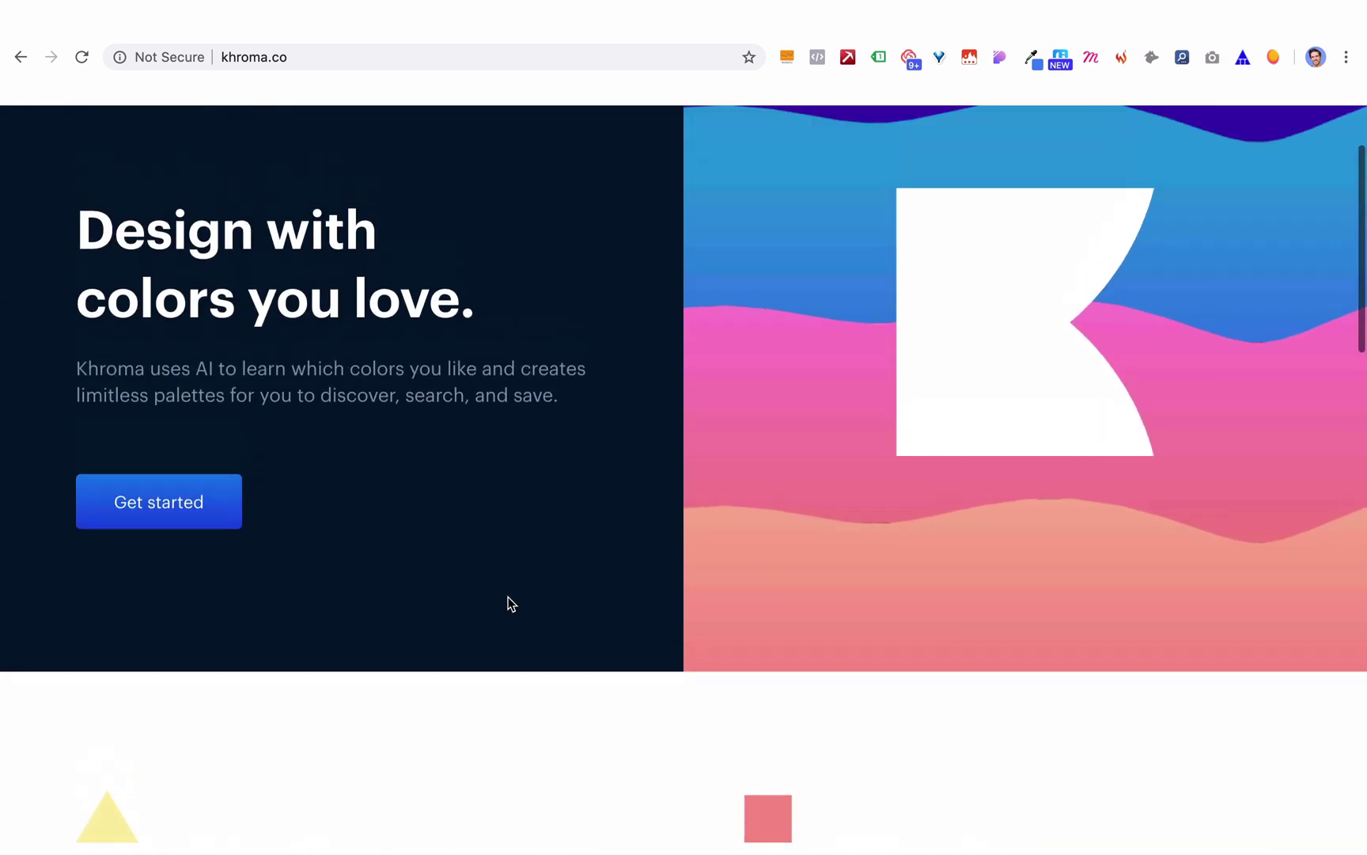
- Start Khroma's color training and choose the first favorites, including Pale Midtone Cyan, Muted Midtone Violet, Pale Light Magenta and Rich Dark Red
{"action": "left_click", "coordinate": [220, 559]}
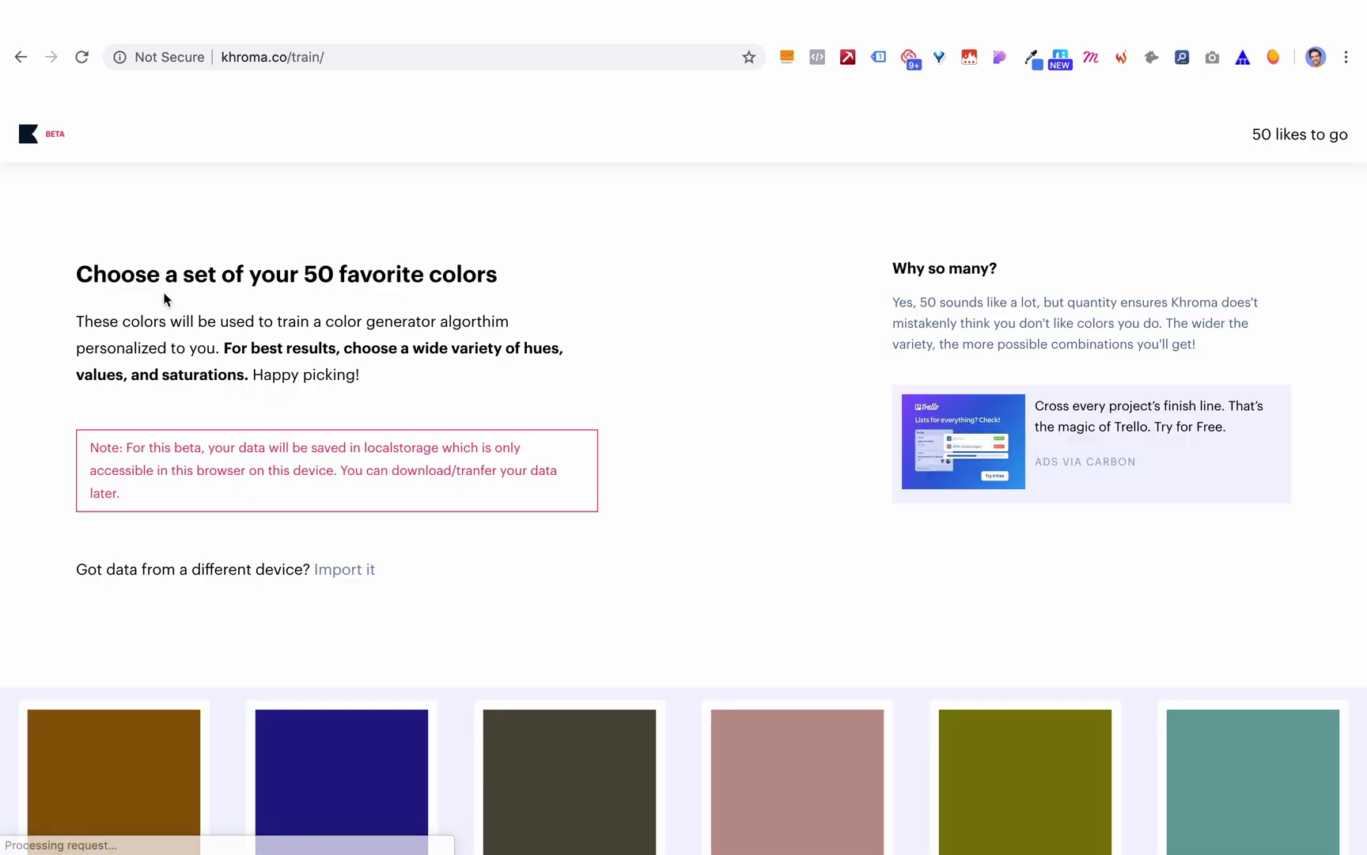
{"action": "scroll", "coordinate": [614, 325], "scroll_direction": "down", "scroll_amount": 6}
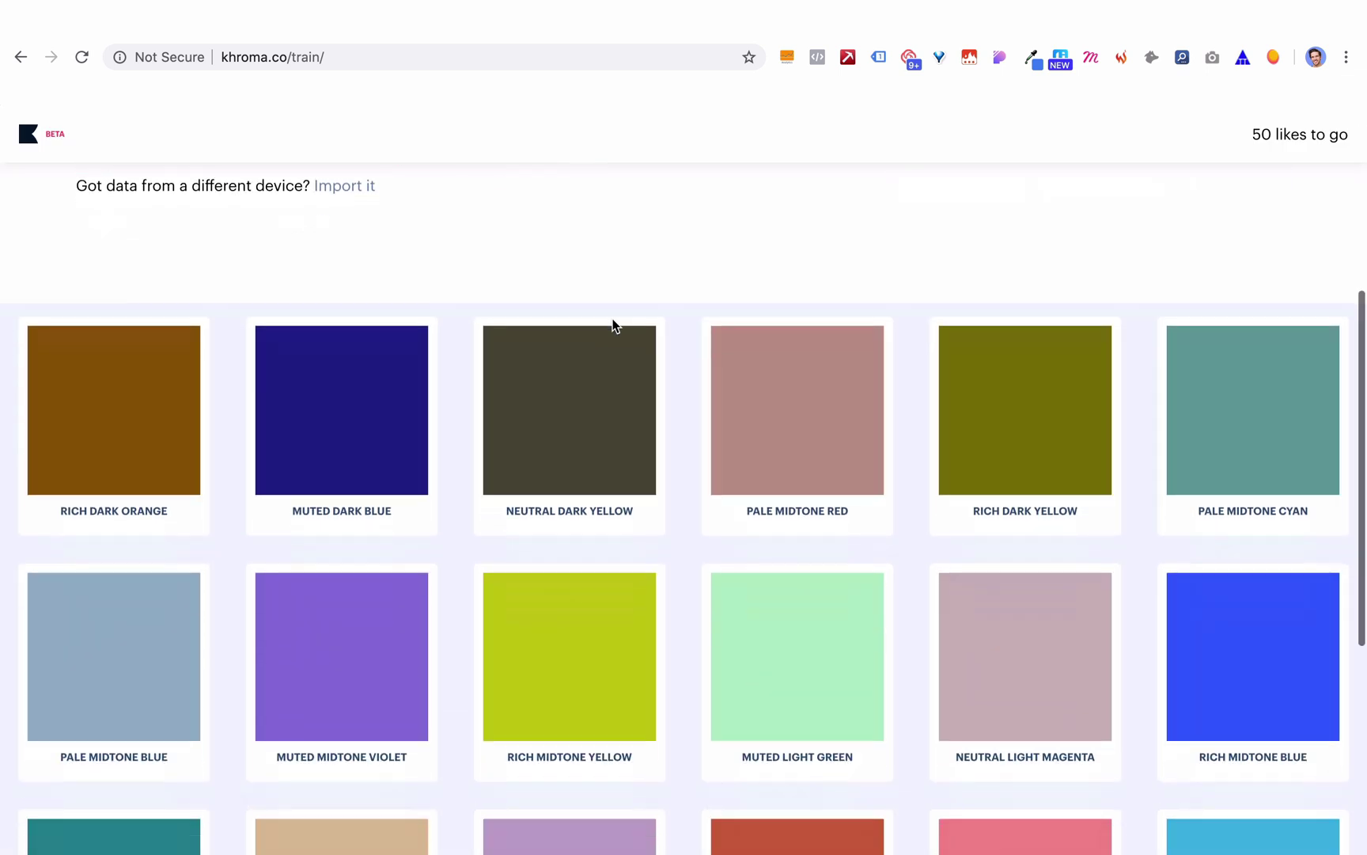
{"action": "scroll", "coordinate": [614, 326], "scroll_direction": "down", "scroll_amount": 2}
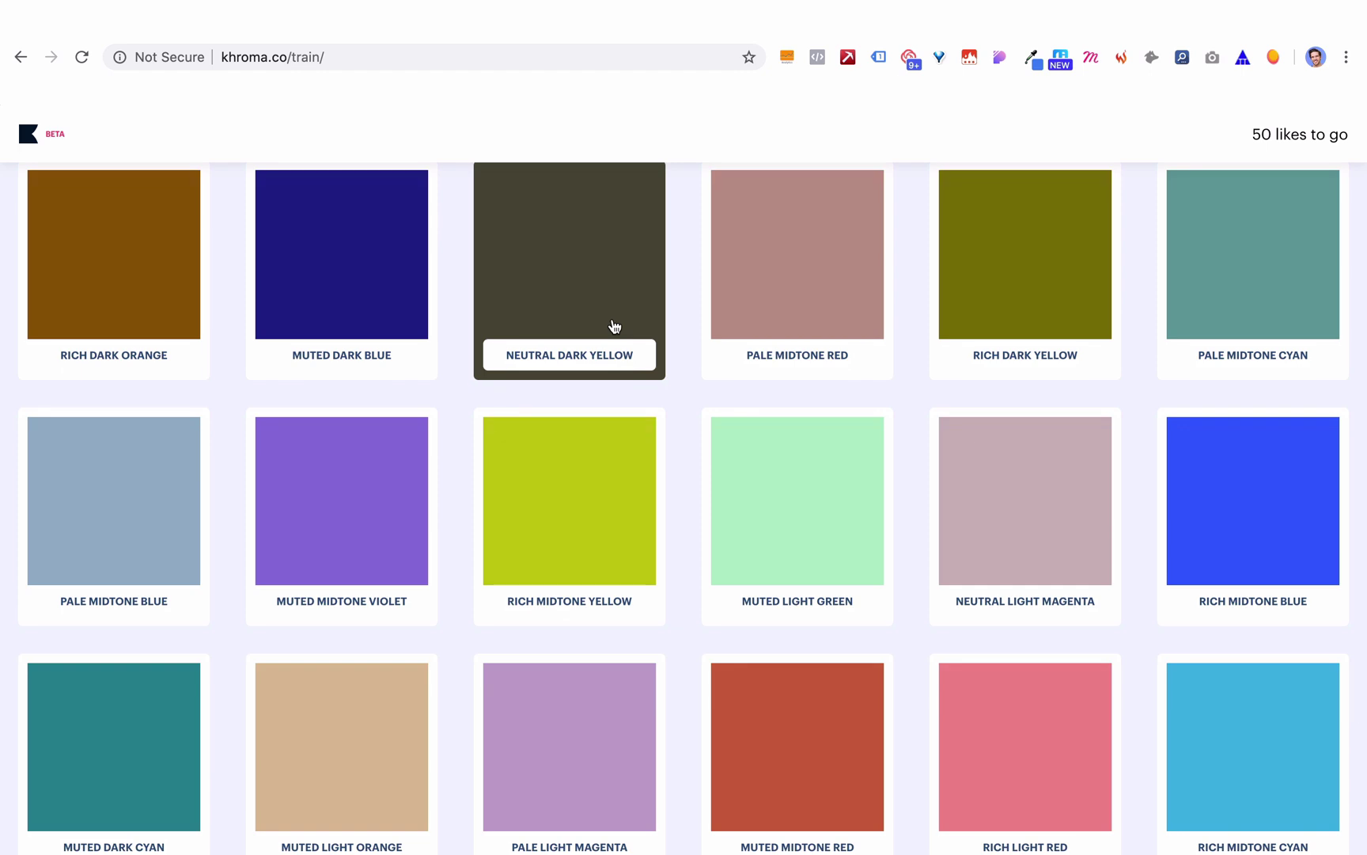
{"action": "left_click", "coordinate": [1253, 254]}
{"action": "left_click", "coordinate": [341, 501]}
{"action": "left_click", "coordinate": [648, 739]}
{"action": "scroll", "coordinate": [791, 475], "scroll_direction": "down", "scroll_amount": 5}
{"action": "left_click", "coordinate": [1032, 427]}
{"action": "left_click", "coordinate": [385, 555]}
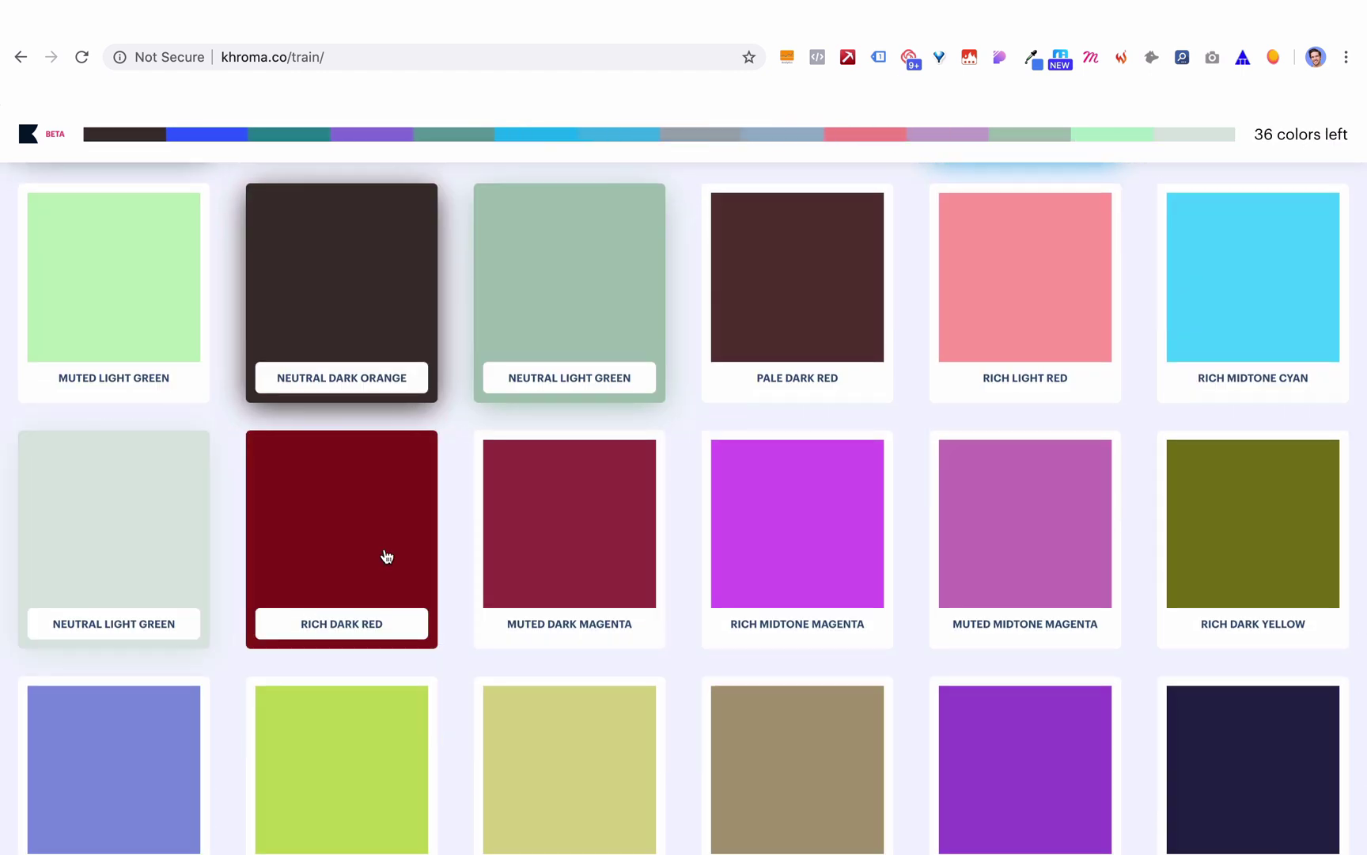
- Choose more favorites further down the training grid, including Rich Midtone Green, Pale Midtone Violet, Rich Dark Cyan, Muted Midtone Blue and Rich Light Blue
{"action": "scroll", "coordinate": [385, 556], "scroll_direction": "down", "scroll_amount": 5}
{"action": "left_click", "coordinate": [797, 277]}
{"action": "scroll", "coordinate": [678, 291], "scroll_direction": "down", "scroll_amount": 5}
{"action": "left_click", "coordinate": [733, 550]}
{"action": "scroll", "coordinate": [733, 550], "scroll_direction": "down", "scroll_amount": 5}
{"action": "left_click", "coordinate": [998, 513]}
{"action": "scroll", "coordinate": [998, 512], "scroll_direction": "down", "scroll_amount": 5}
{"action": "left_click", "coordinate": [321, 488]}
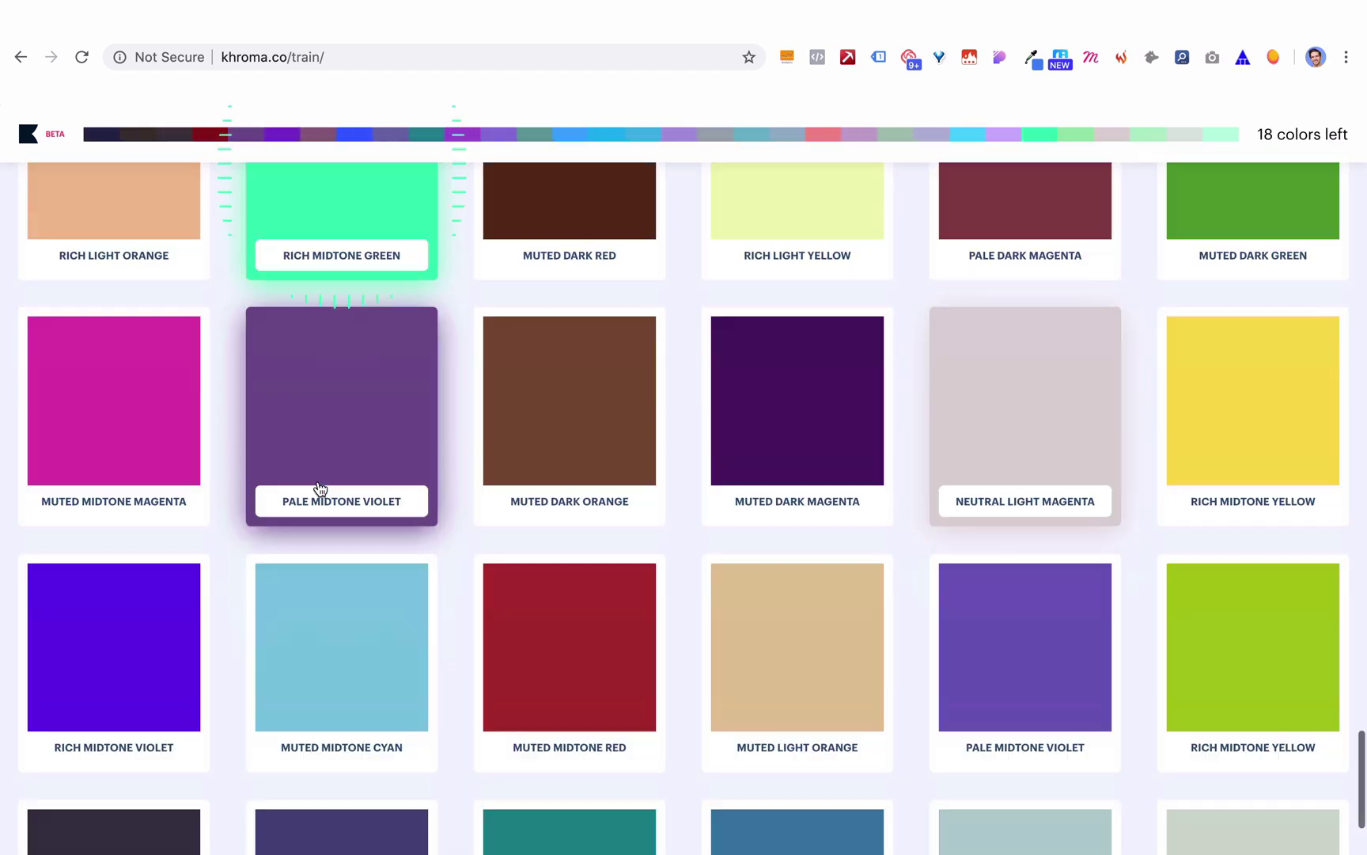
{"action": "scroll", "coordinate": [321, 488], "scroll_direction": "down", "scroll_amount": 5}
{"action": "left_click", "coordinate": [371, 635]}
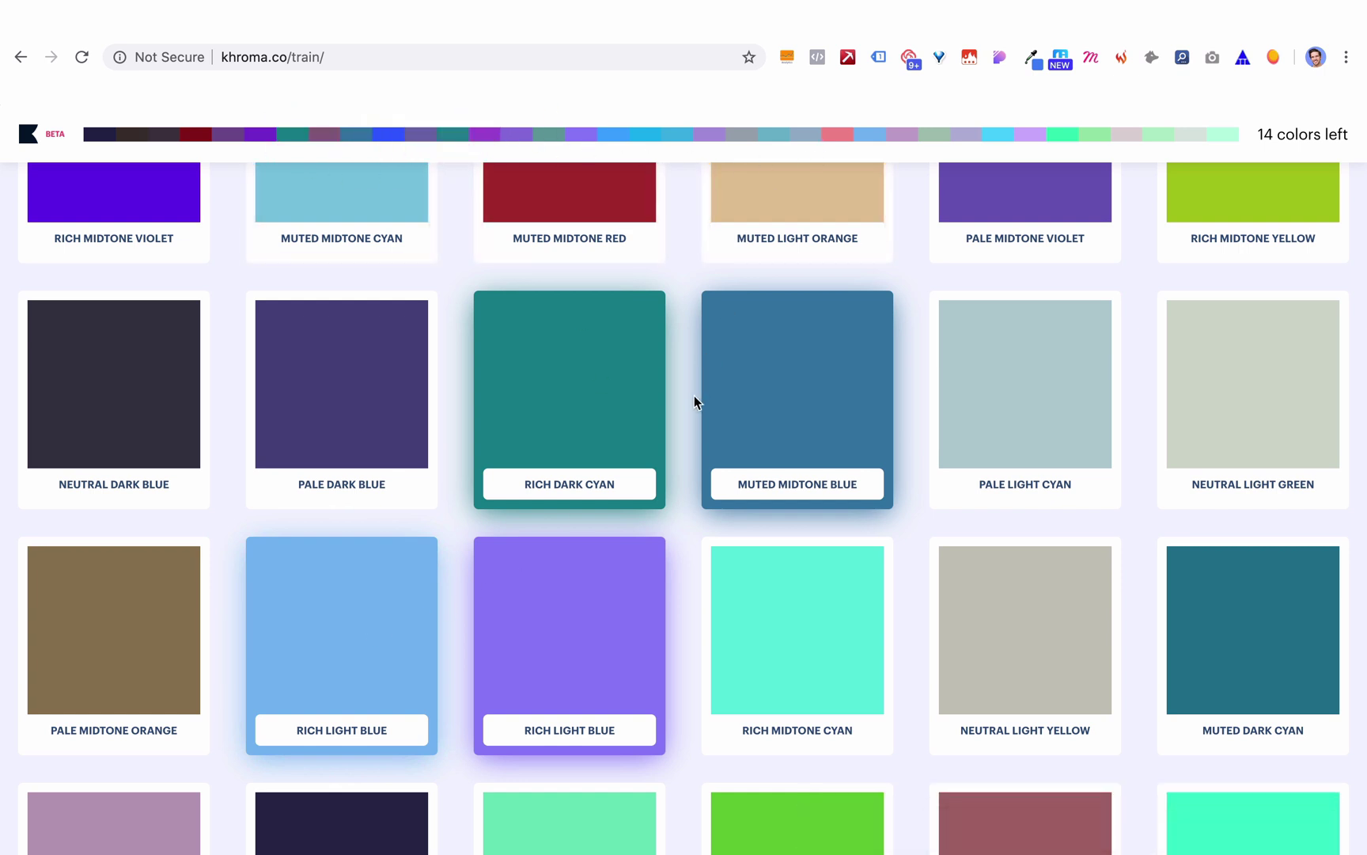
- Choose further favorites down the Khroma training grid, including Pale Midtone Red and Rich Midtone Red
{"action": "scroll", "coordinate": [695, 399], "scroll_direction": "down", "scroll_amount": 6}
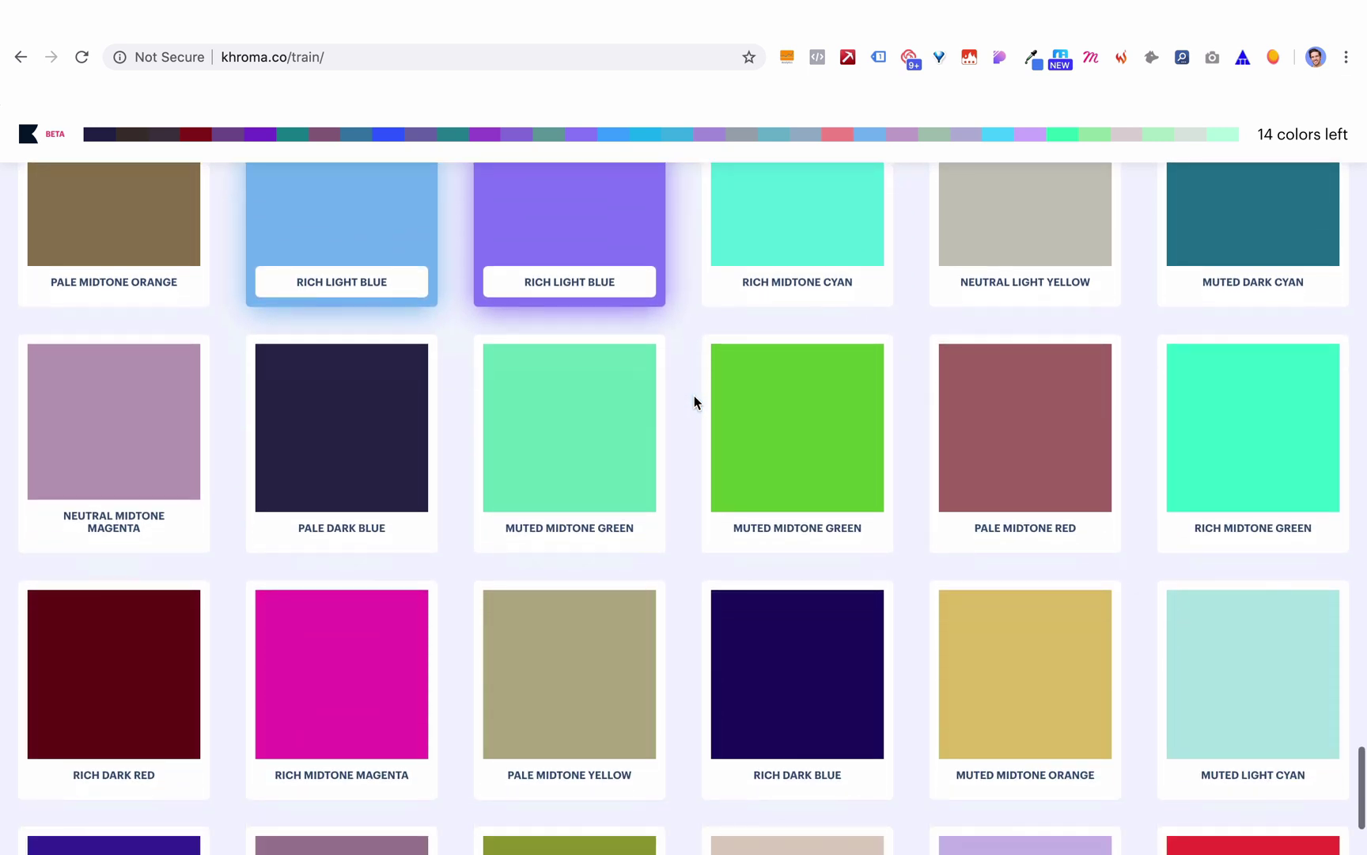
{"action": "left_click", "coordinate": [1026, 428]}
{"action": "scroll", "coordinate": [1255, 684], "scroll_direction": "down", "scroll_amount": 7}
{"action": "left_click", "coordinate": [1252, 336]}
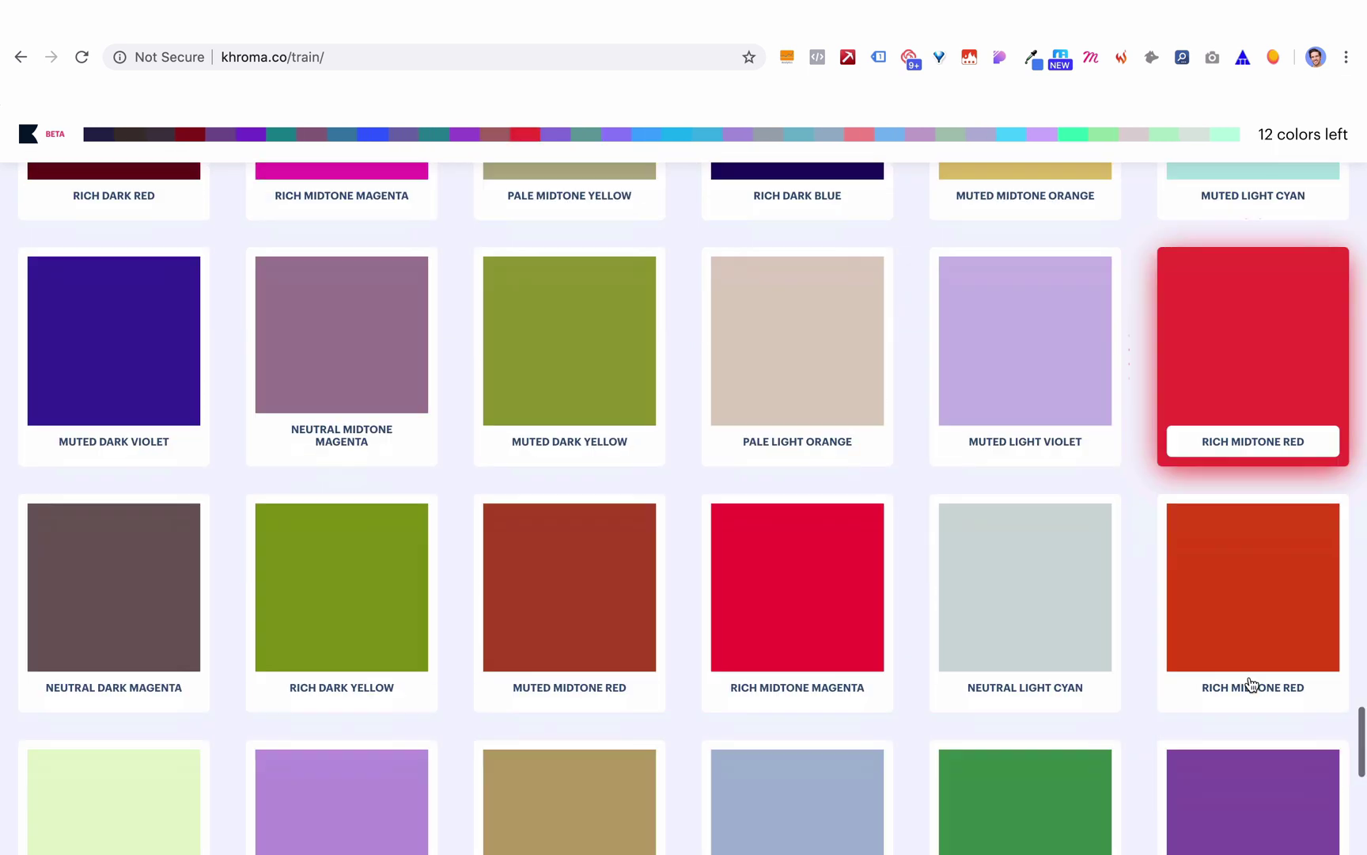
{"action": "scroll", "coordinate": [1023, 327], "scroll_direction": "down", "scroll_amount": 5}
{"action": "left_click", "coordinate": [1022, 320]}
{"action": "left_click", "coordinate": [800, 580]}
- Add Muted Midtone Red, Pale Dark Cyan, Rich Light Yellow and Rich Midtone Violet to the training favorites
{"action": "scroll", "coordinate": [799, 572], "scroll_direction": "down", "scroll_amount": 7}
{"action": "left_click", "coordinate": [799, 571]}
{"action": "left_click", "coordinate": [1252, 475]}
{"action": "left_click", "coordinate": [113, 396]}
{"action": "left_click", "coordinate": [1253, 633]}
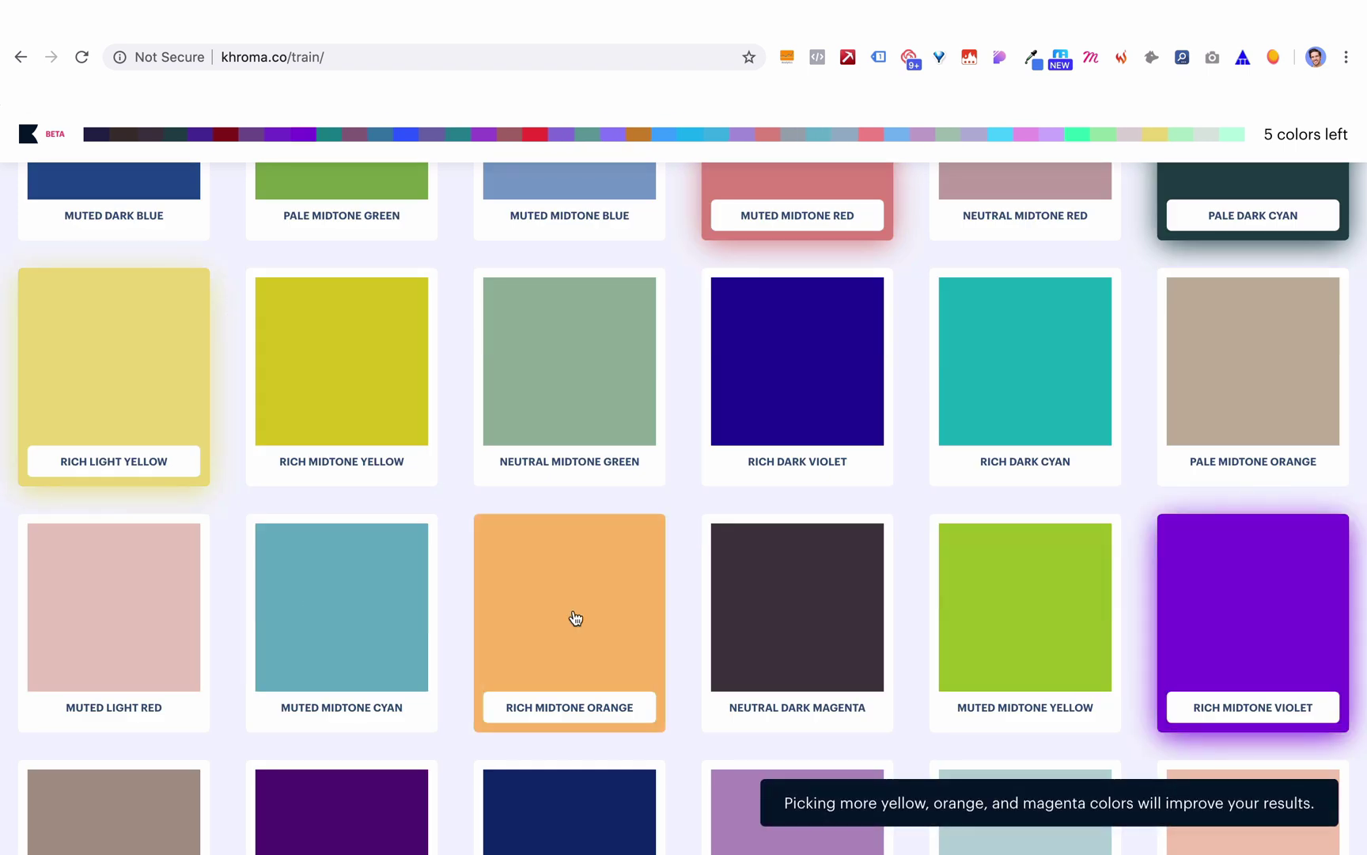
- Complete the training selection with Rich Midtone Orange, Muted Dark Cyan, Neutral Midtone Cyan, Pale Midtone Violet and Rich Light Green
{"action": "left_click", "coordinate": [574, 616]}
{"action": "scroll", "coordinate": [871, 475], "scroll_direction": "down", "scroll_amount": 8}
{"action": "left_click", "coordinate": [342, 475]}
{"action": "left_click", "coordinate": [570, 475]}
{"action": "left_click", "coordinate": [1261, 550]}
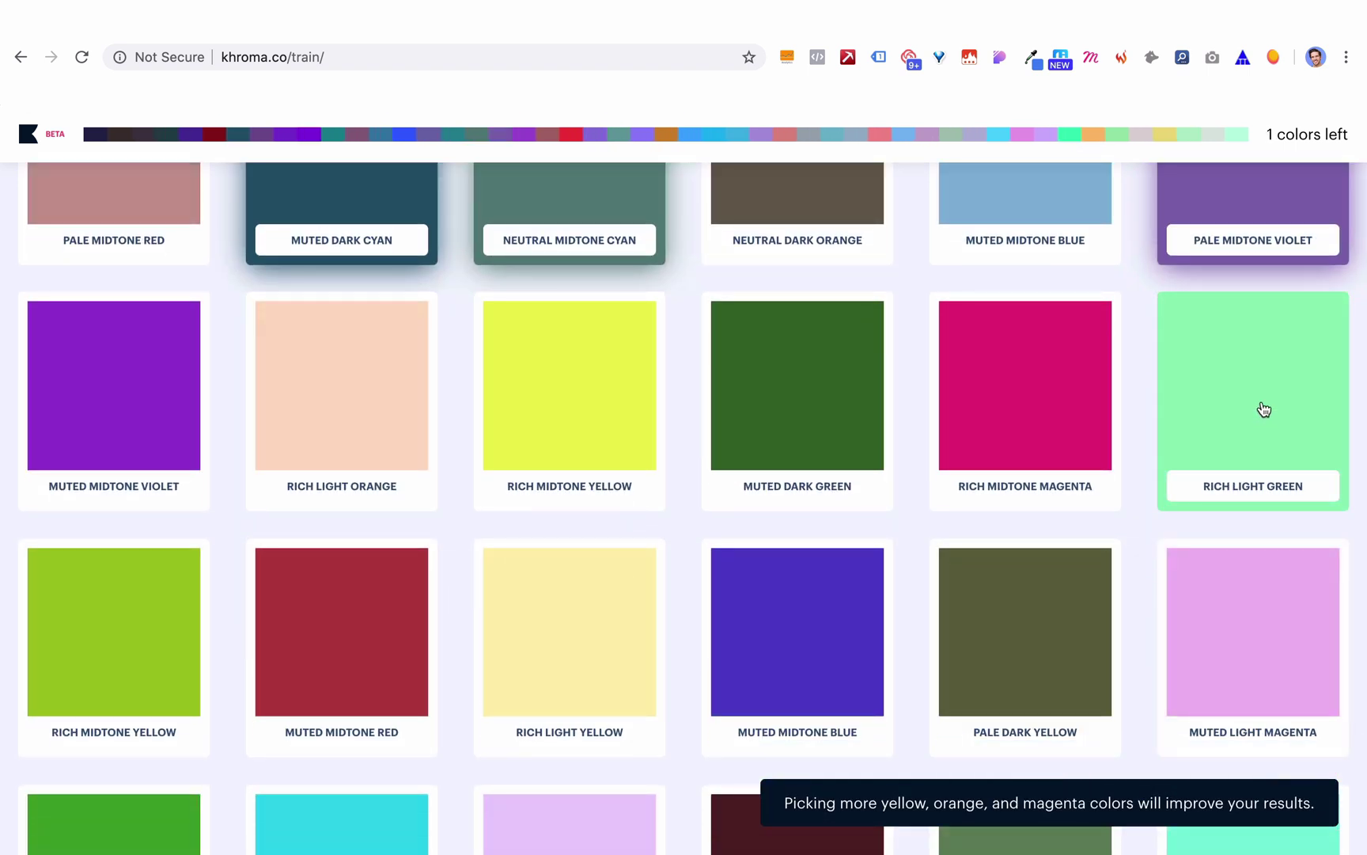
{"action": "left_click", "coordinate": [1264, 408]}
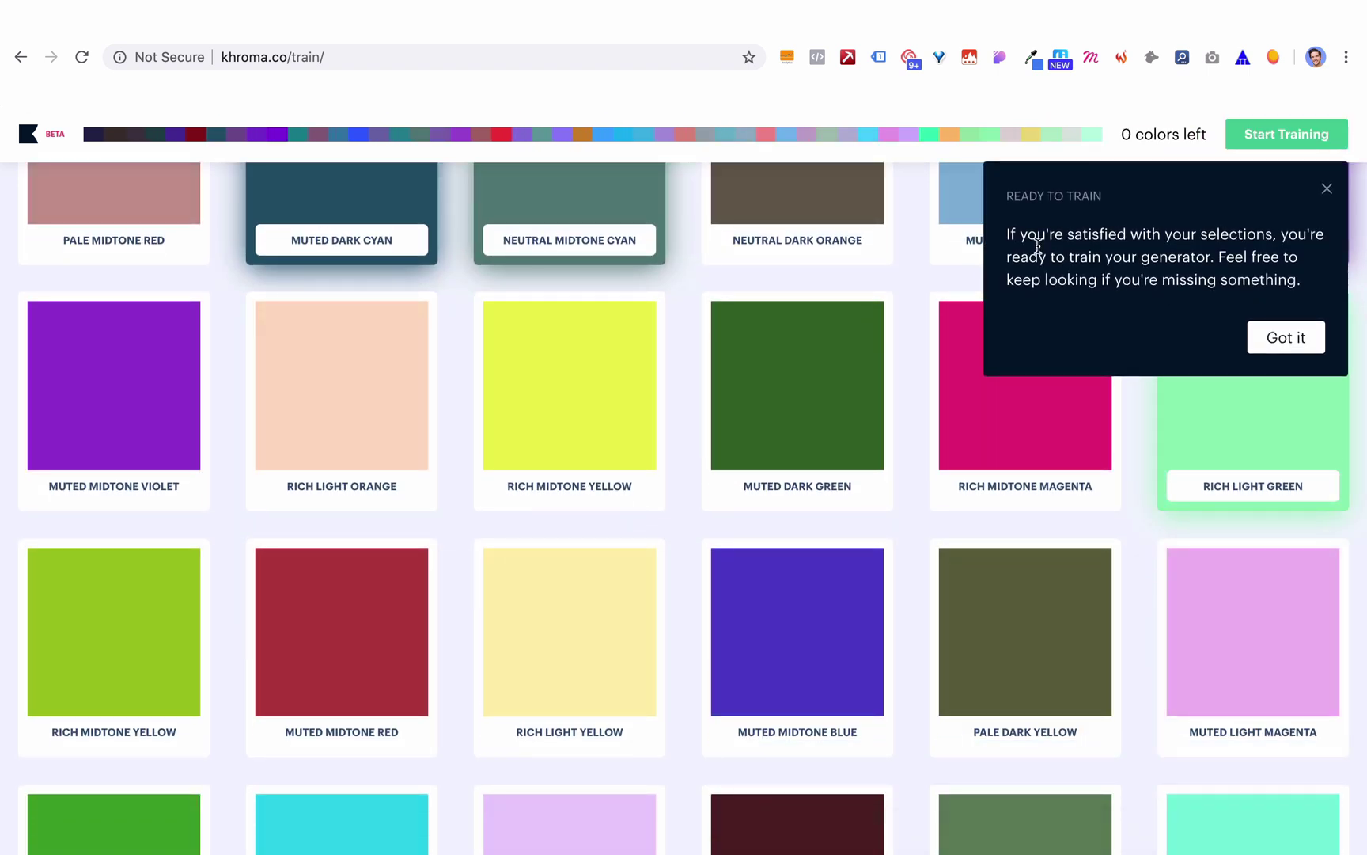
- Train the Khroma generator on the chosen colors and go through its four-part introduction to the end
{"action": "left_click", "coordinate": [1283, 346]}
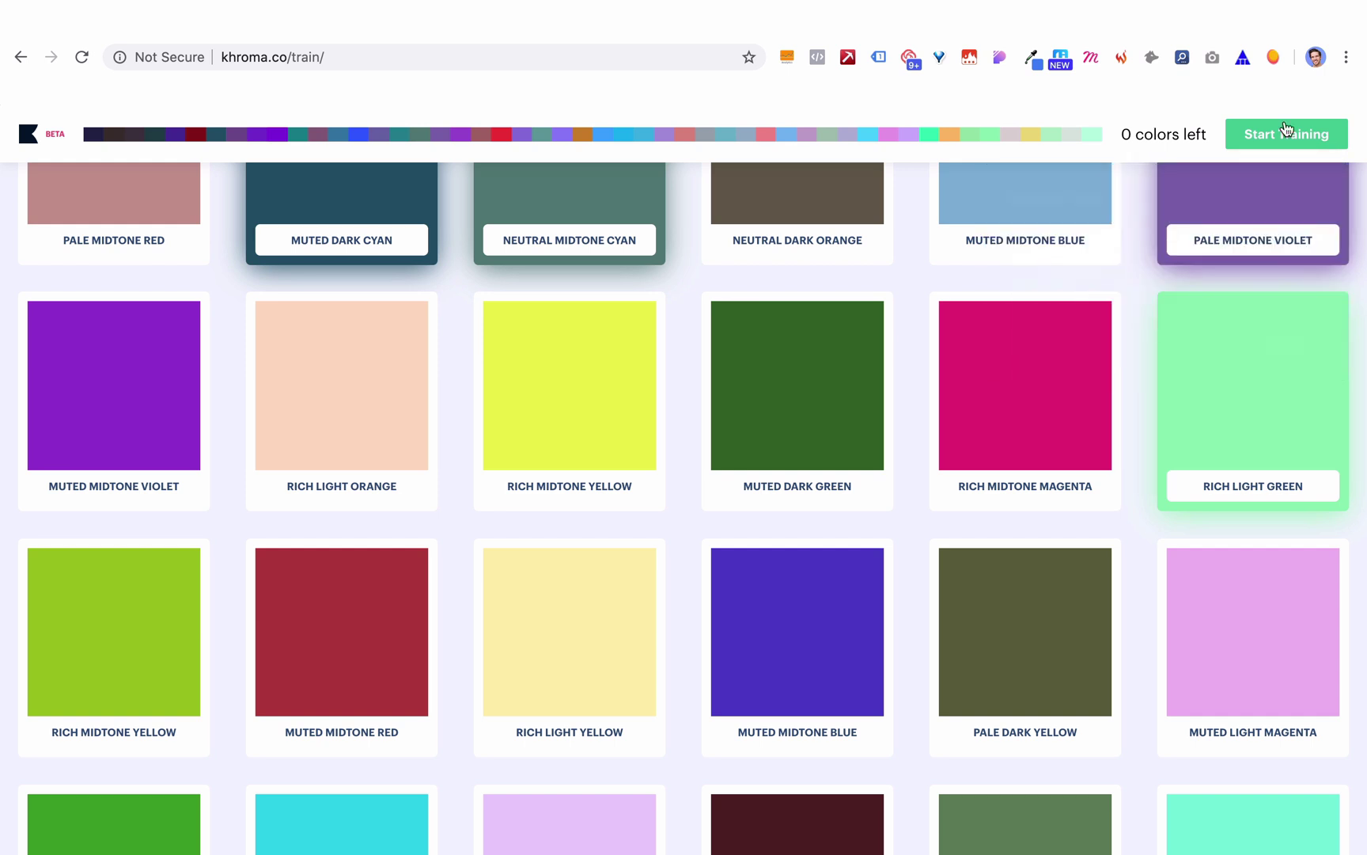
{"action": "left_click", "coordinate": [1286, 132]}
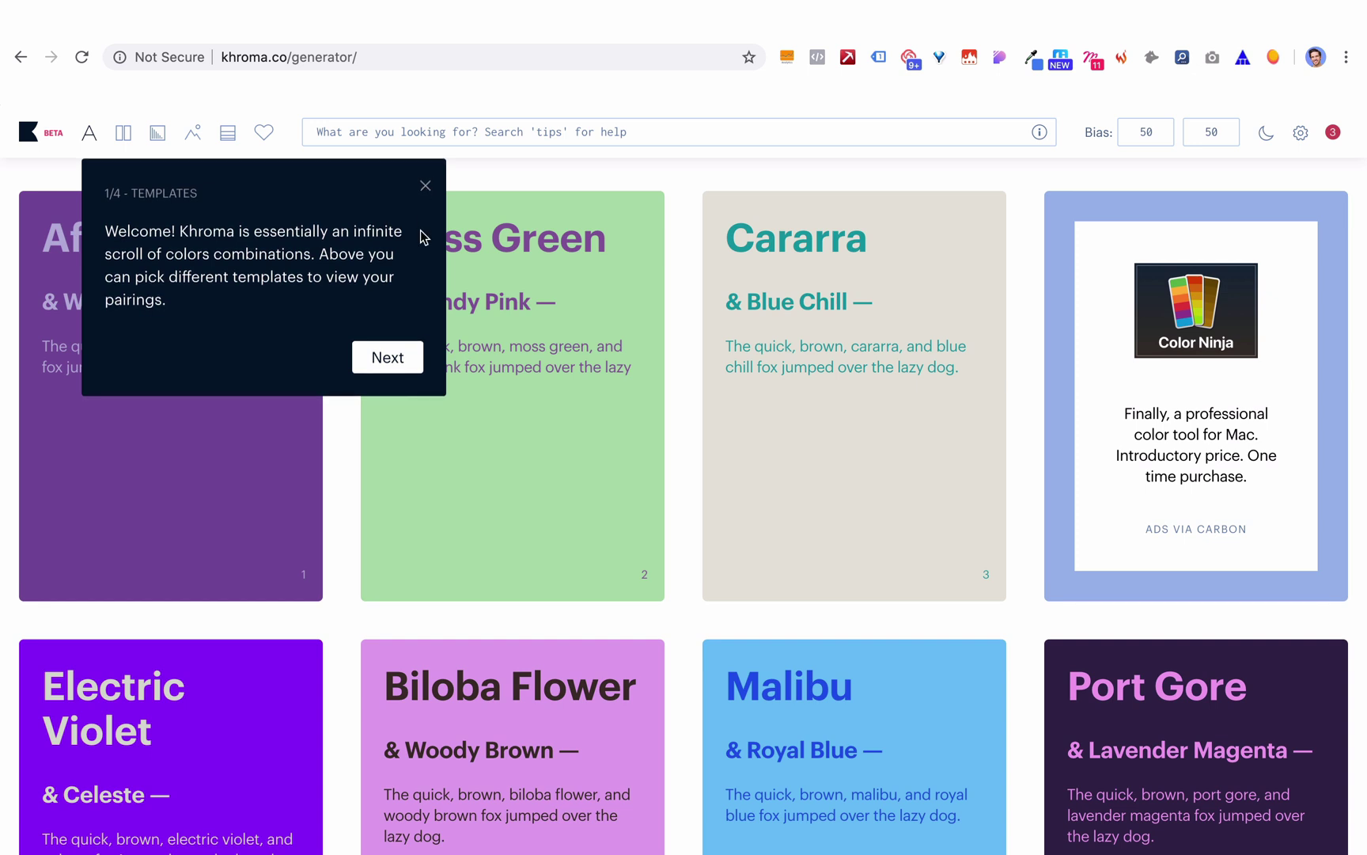
{"action": "left_click", "coordinate": [398, 353]}
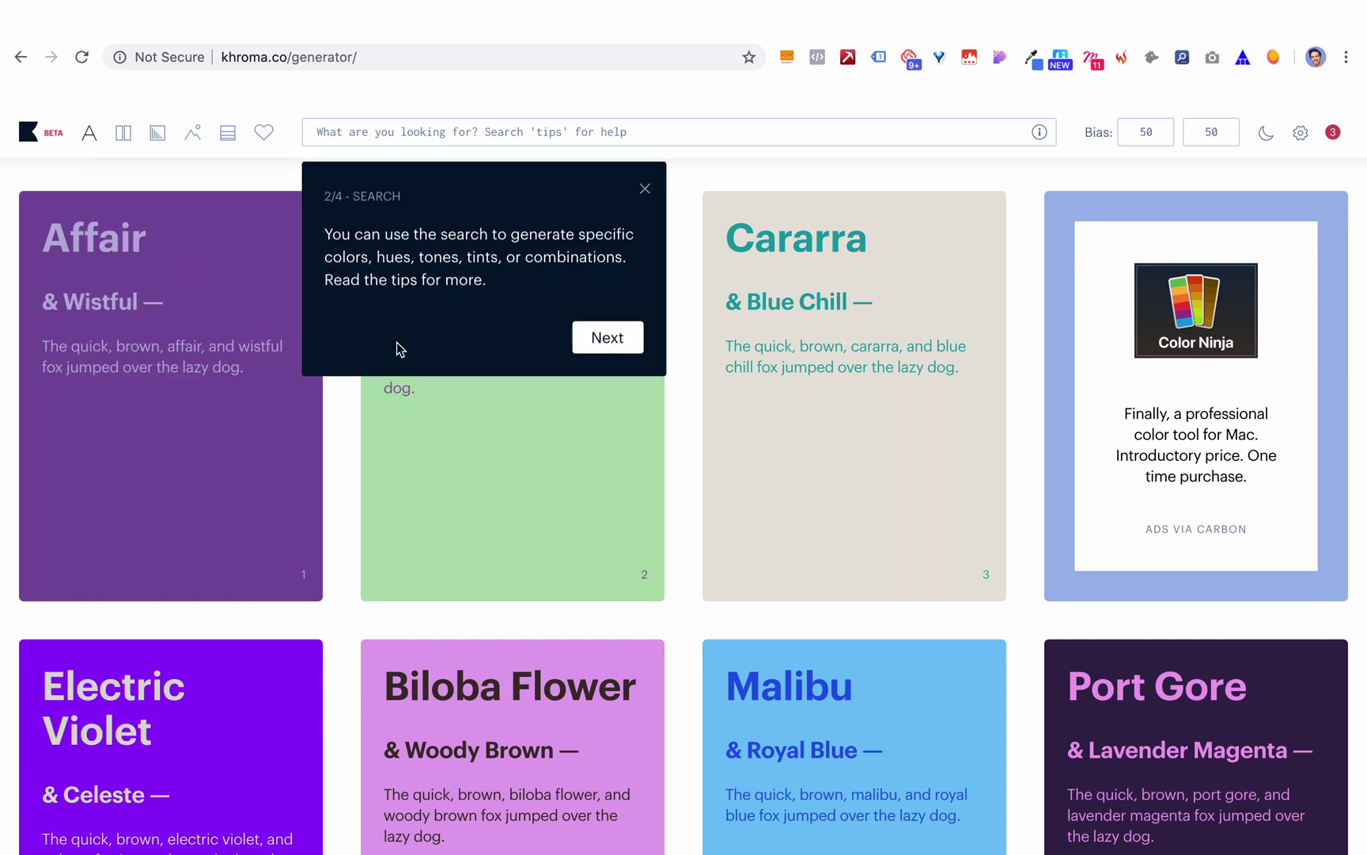
{"action": "left_click", "coordinate": [609, 337]}
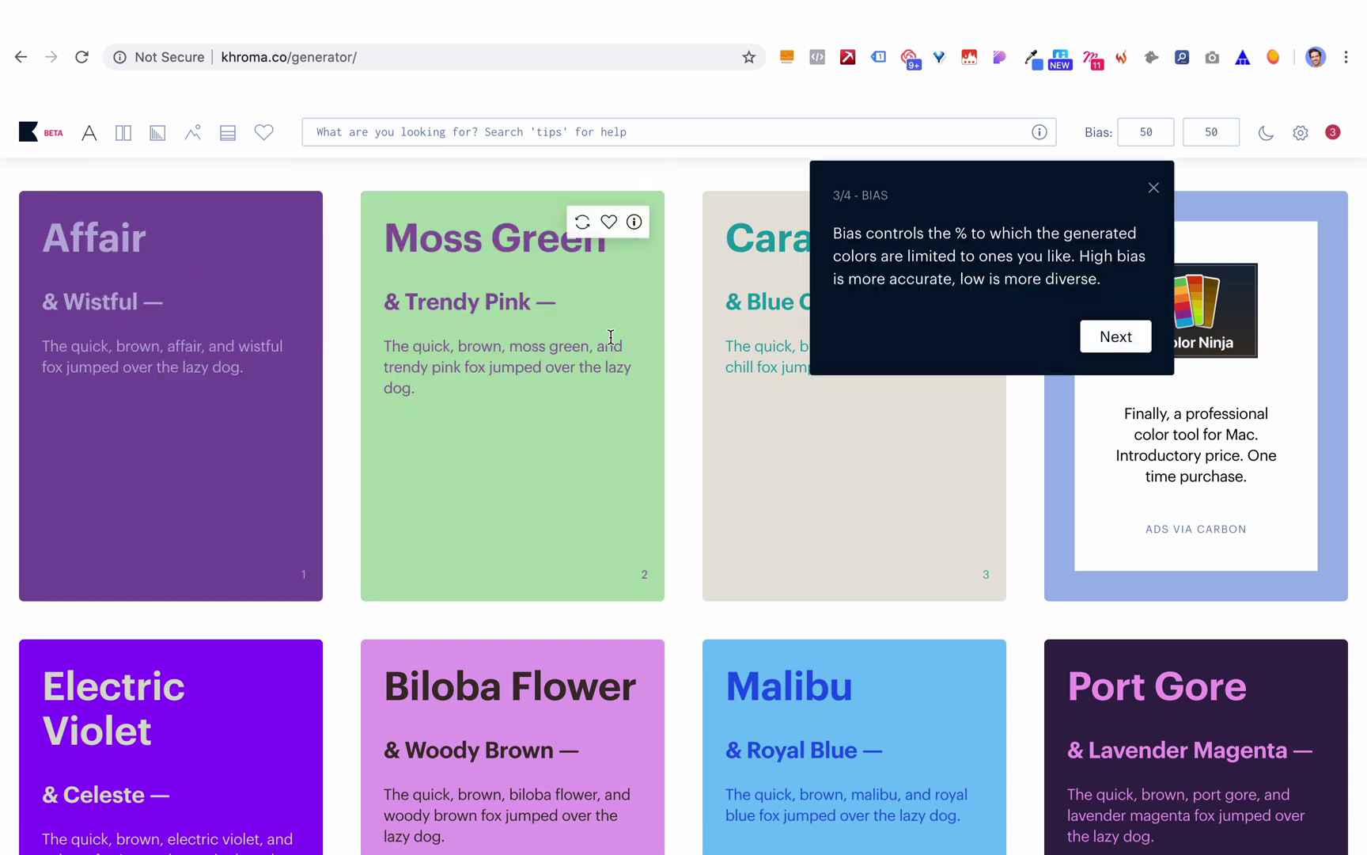
{"action": "left_click", "coordinate": [1117, 339]}
{"action": "left_click", "coordinate": [1231, 317]}
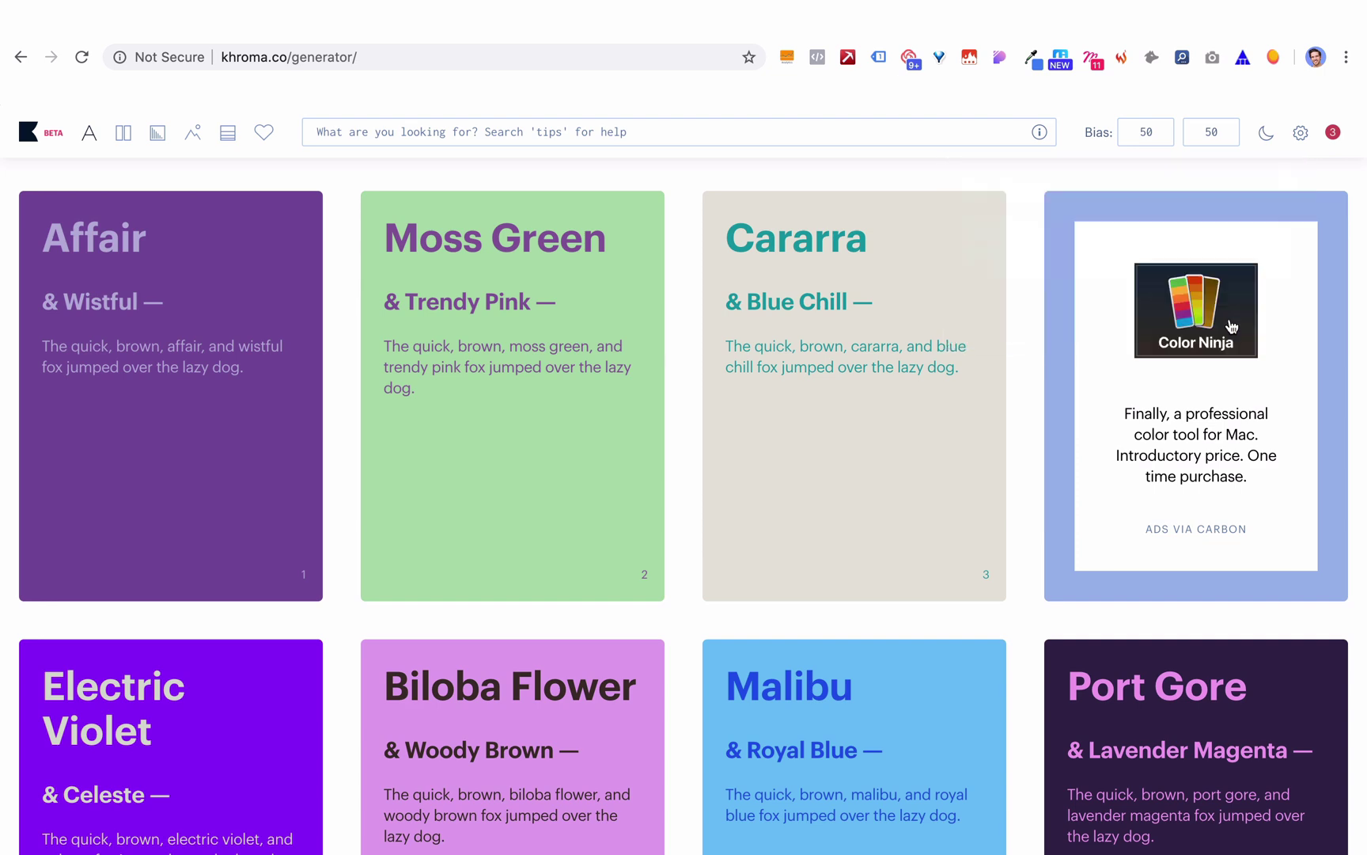
- Look through the generated text-and-background color pairings in the Khroma generator and return toward the beginning
{"action": "scroll", "coordinate": [939, 576], "scroll_direction": "down", "scroll_amount": 9}
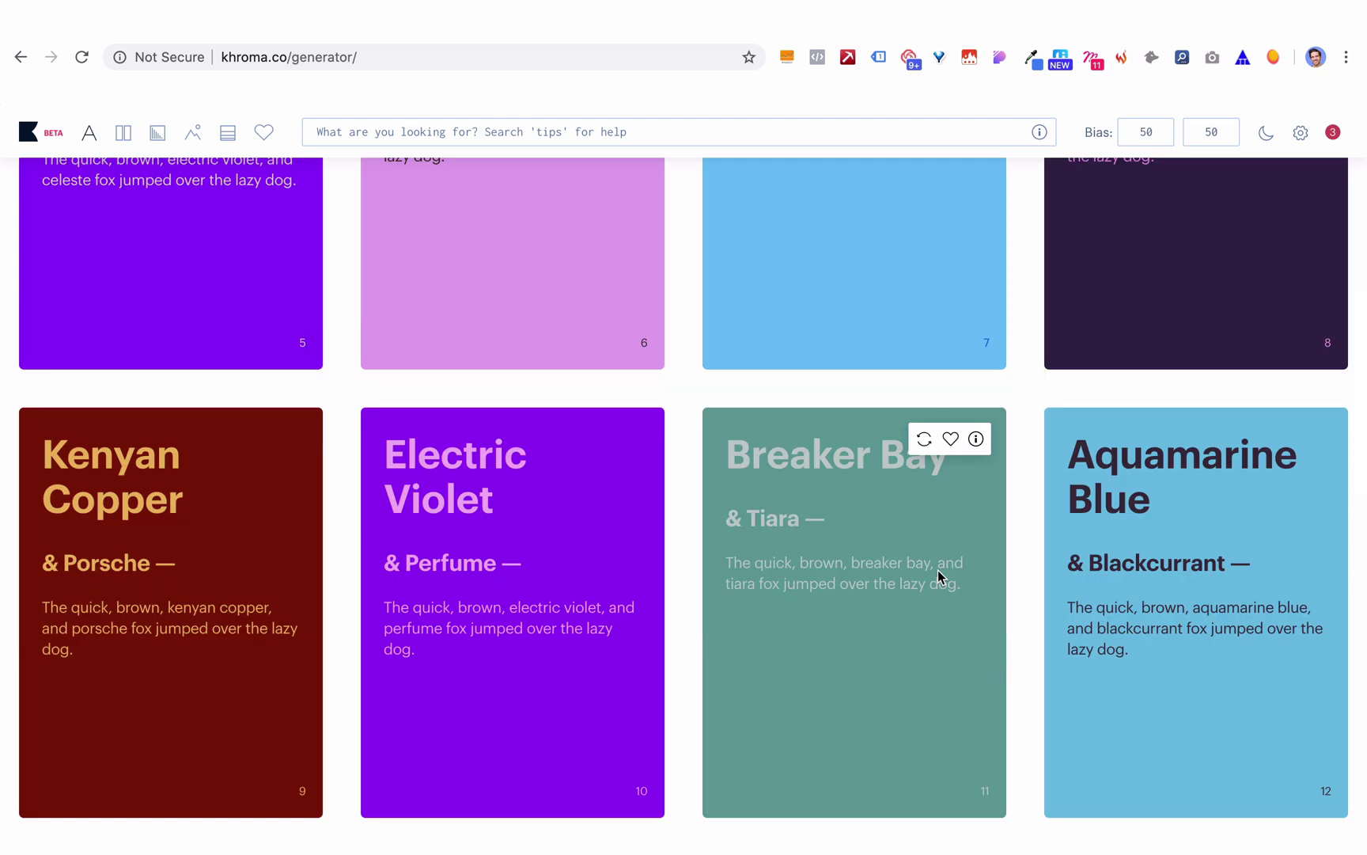
{"action": "scroll", "coordinate": [939, 576], "scroll_direction": "down", "scroll_amount": 4}
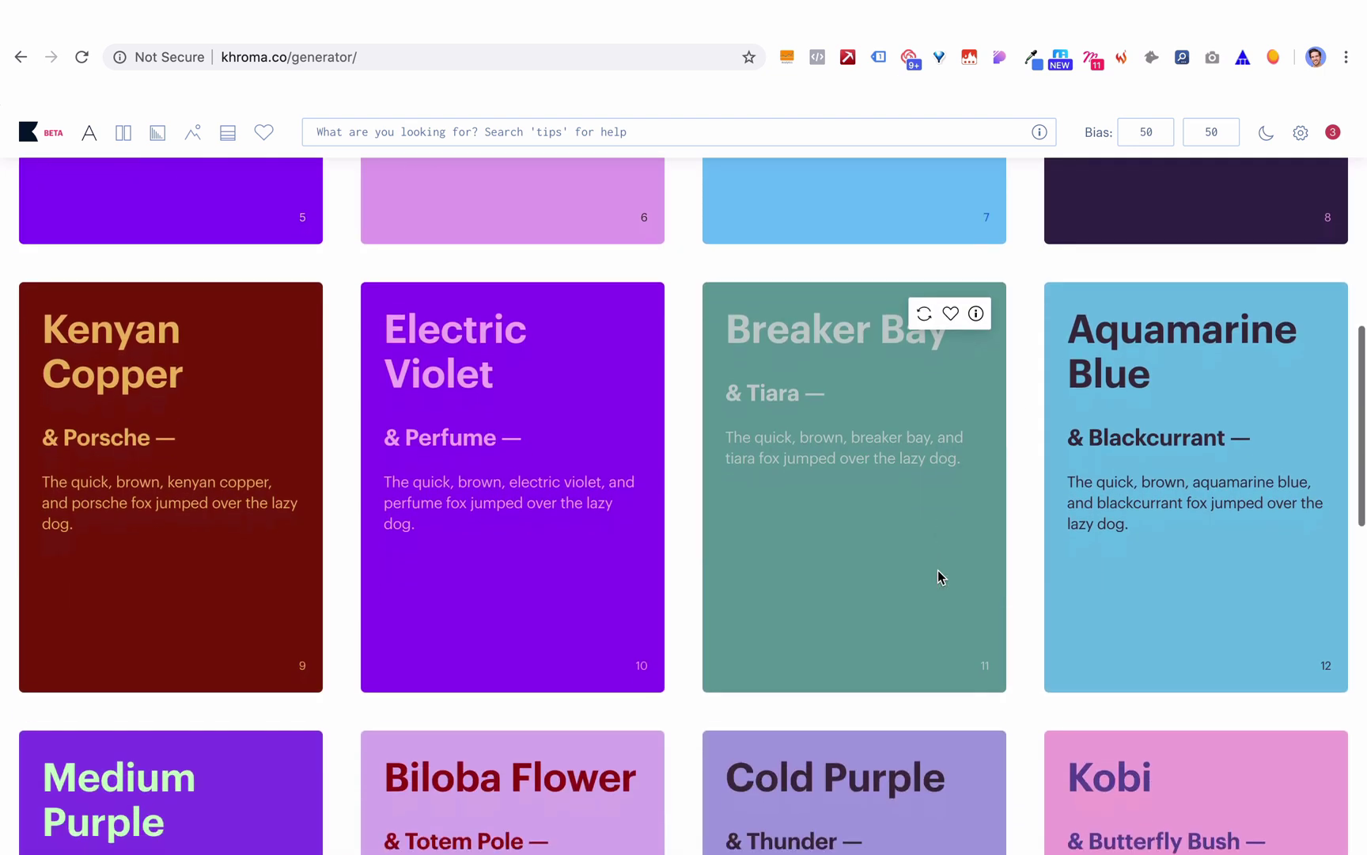
{"action": "scroll", "coordinate": [939, 576], "scroll_direction": "down", "scroll_amount": 6}
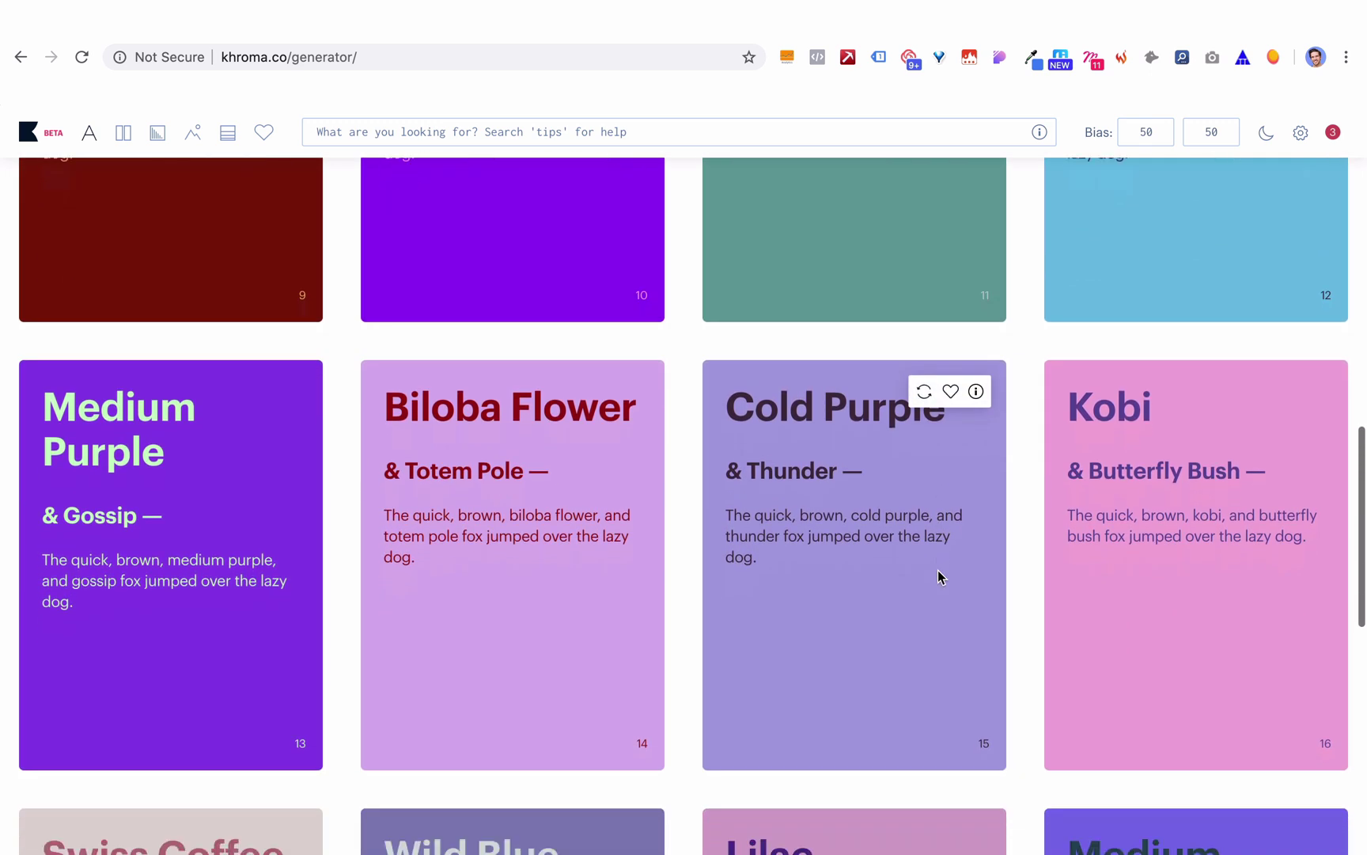
{"action": "scroll", "coordinate": [938, 576], "scroll_direction": "down", "scroll_amount": 2}
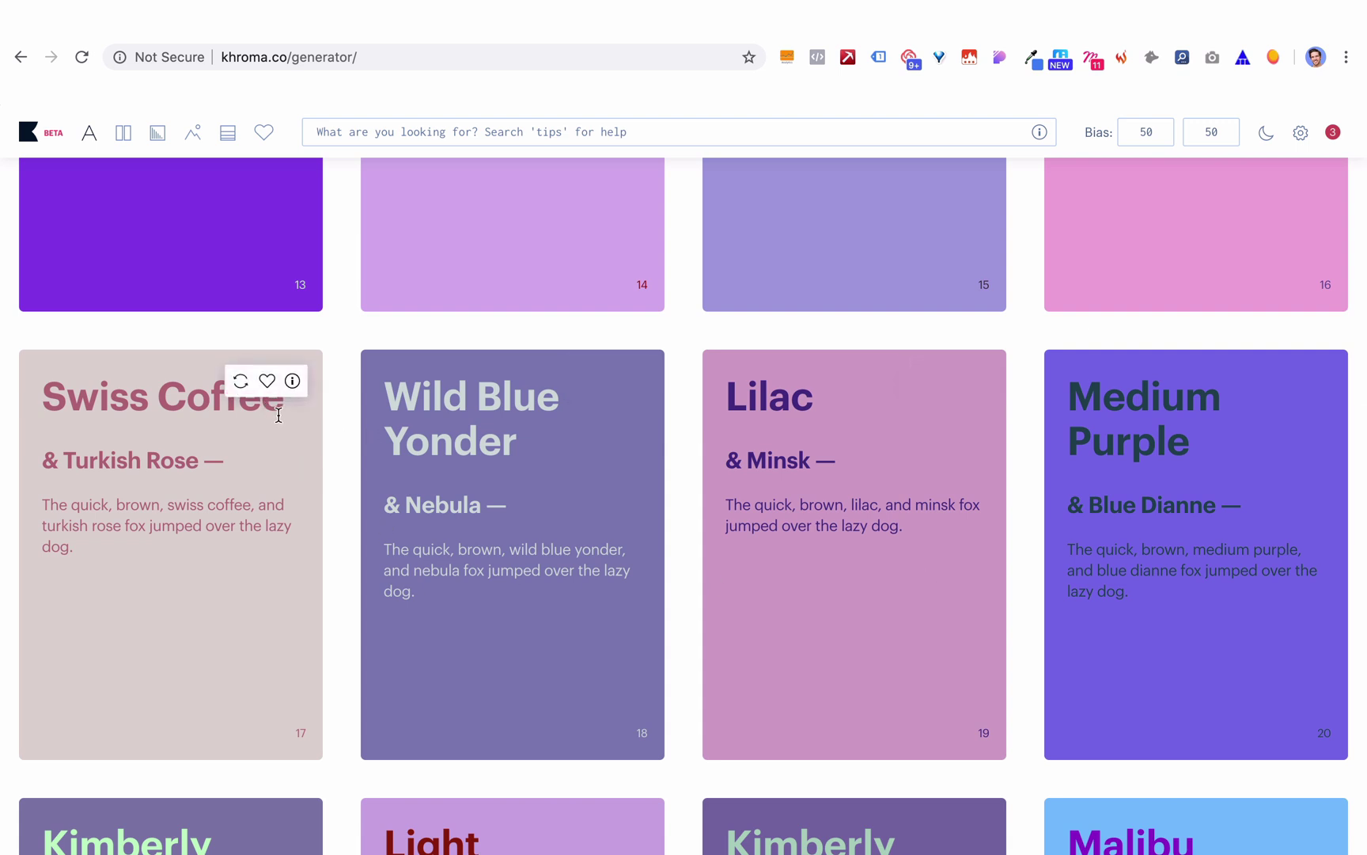
{"action": "scroll", "coordinate": [518, 492], "scroll_direction": "down", "scroll_amount": 1}
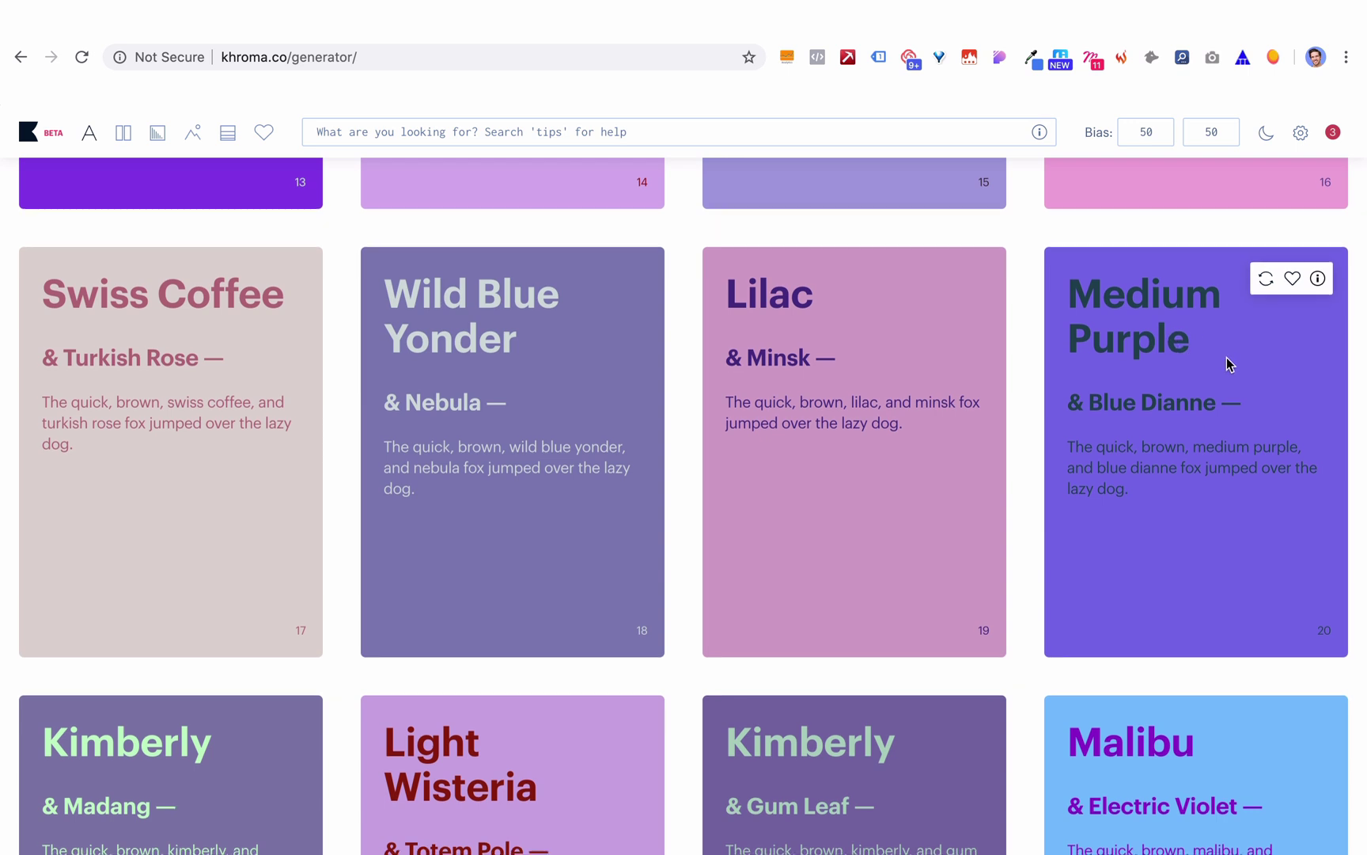
{"action": "scroll", "coordinate": [1227, 358], "scroll_direction": "down", "scroll_amount": 3}
{"action": "scroll", "coordinate": [1227, 360], "scroll_direction": "down", "scroll_amount": 10}
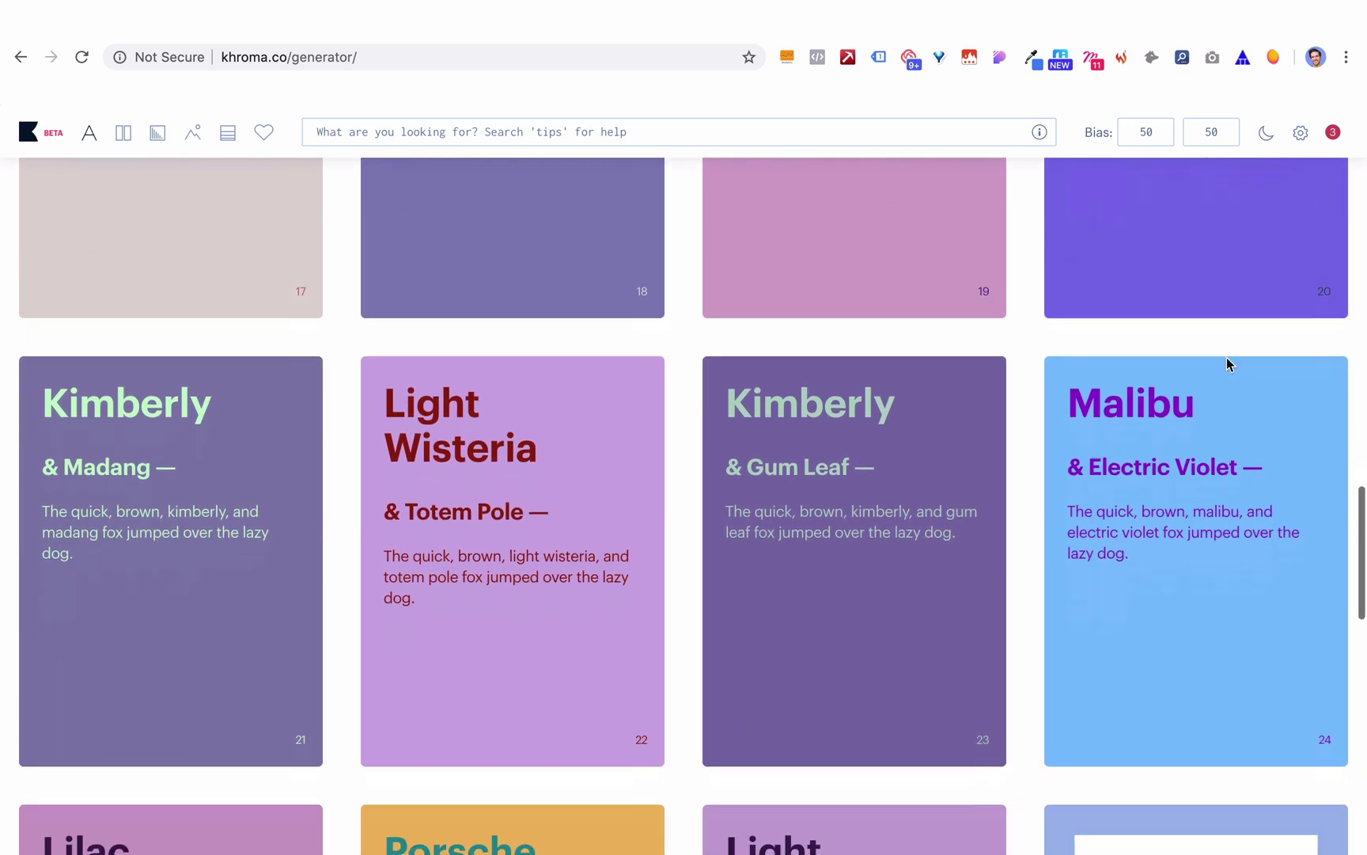
{"action": "scroll", "coordinate": [1229, 365], "scroll_direction": "down", "scroll_amount": 7}
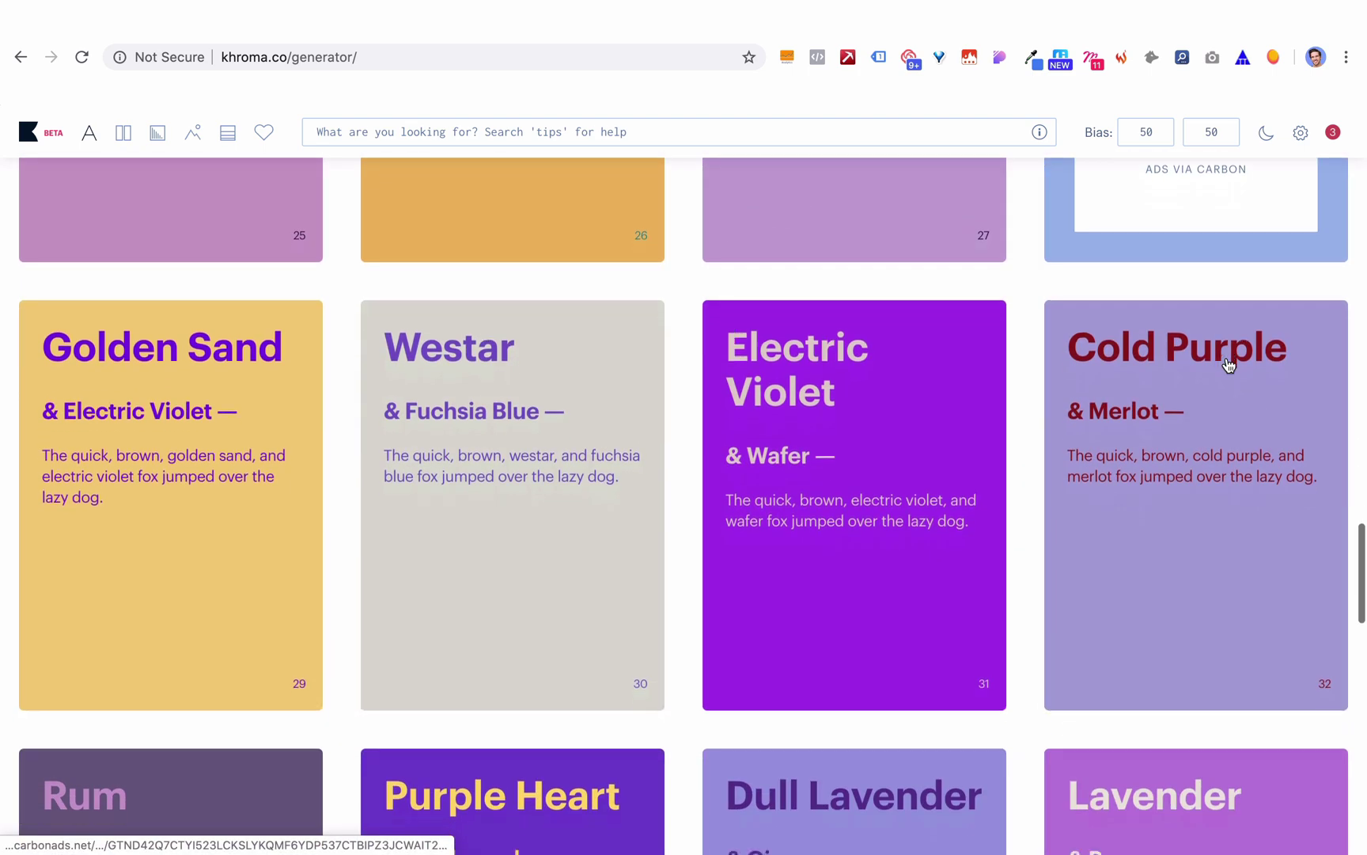
{"action": "scroll", "coordinate": [1228, 363], "scroll_direction": "down", "scroll_amount": 19}
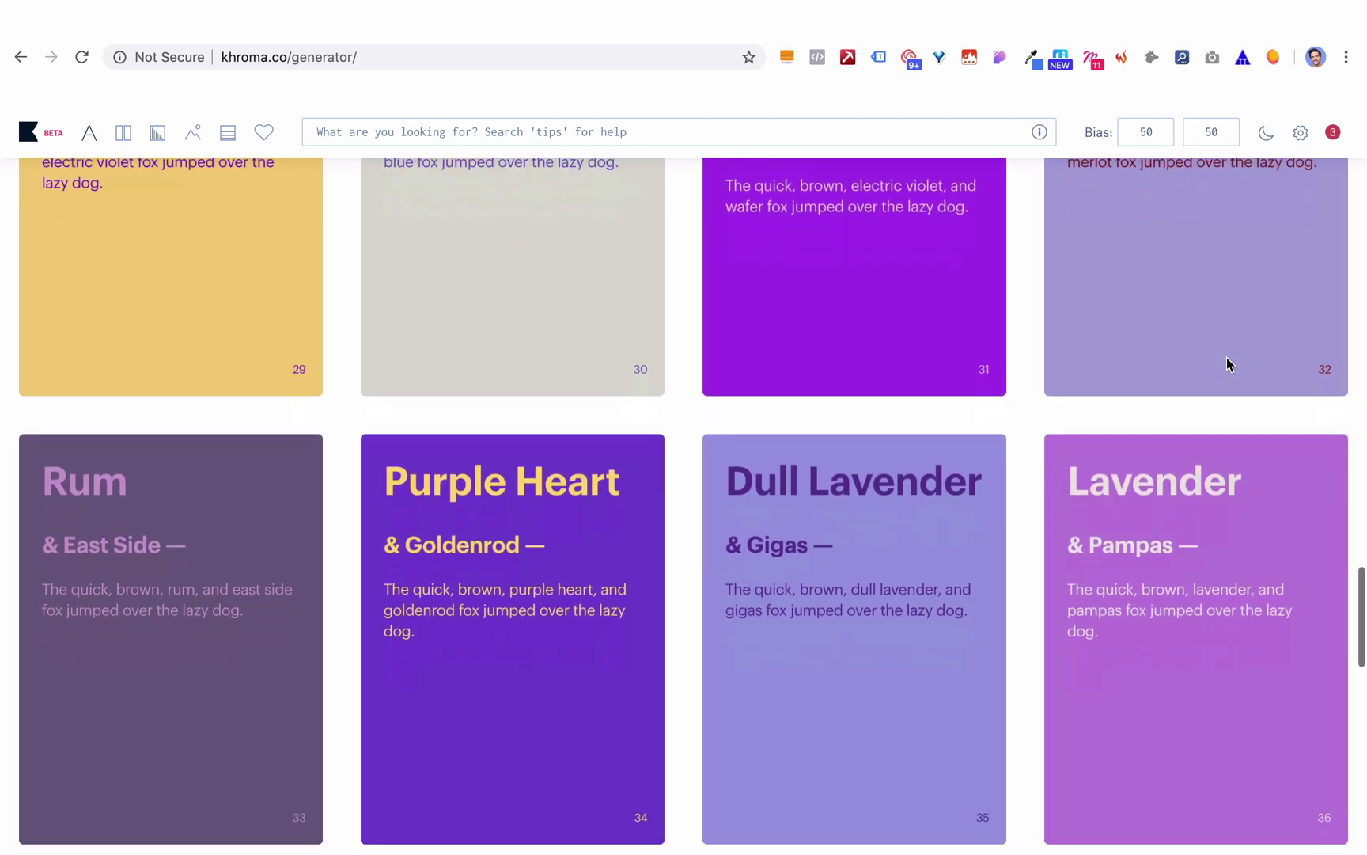
{"action": "scroll", "coordinate": [1227, 363], "scroll_direction": "down", "scroll_amount": 20}
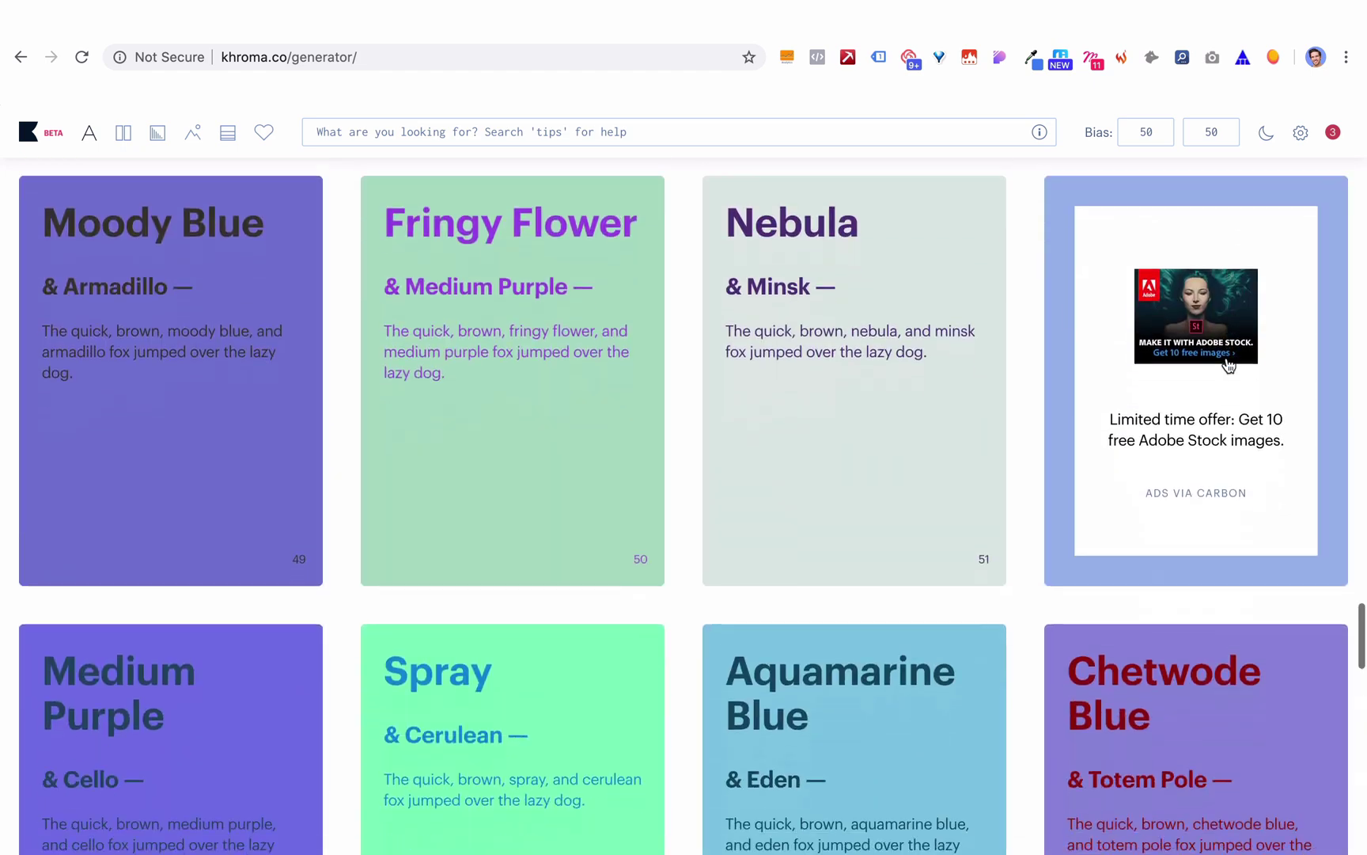
{"action": "scroll", "coordinate": [1228, 365], "scroll_direction": "down", "scroll_amount": 15}
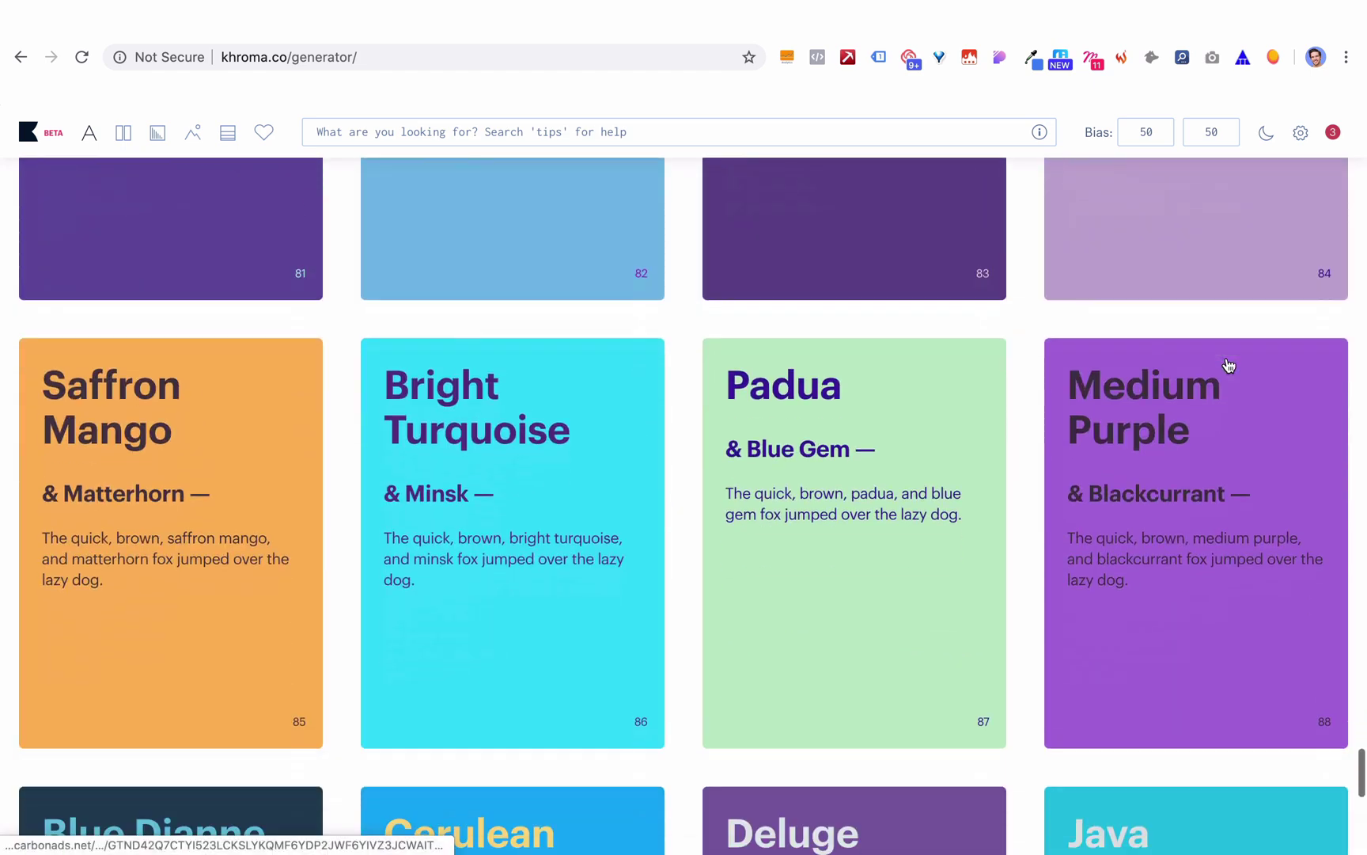
{"action": "scroll", "coordinate": [1226, 363], "scroll_direction": "down", "scroll_amount": 10}
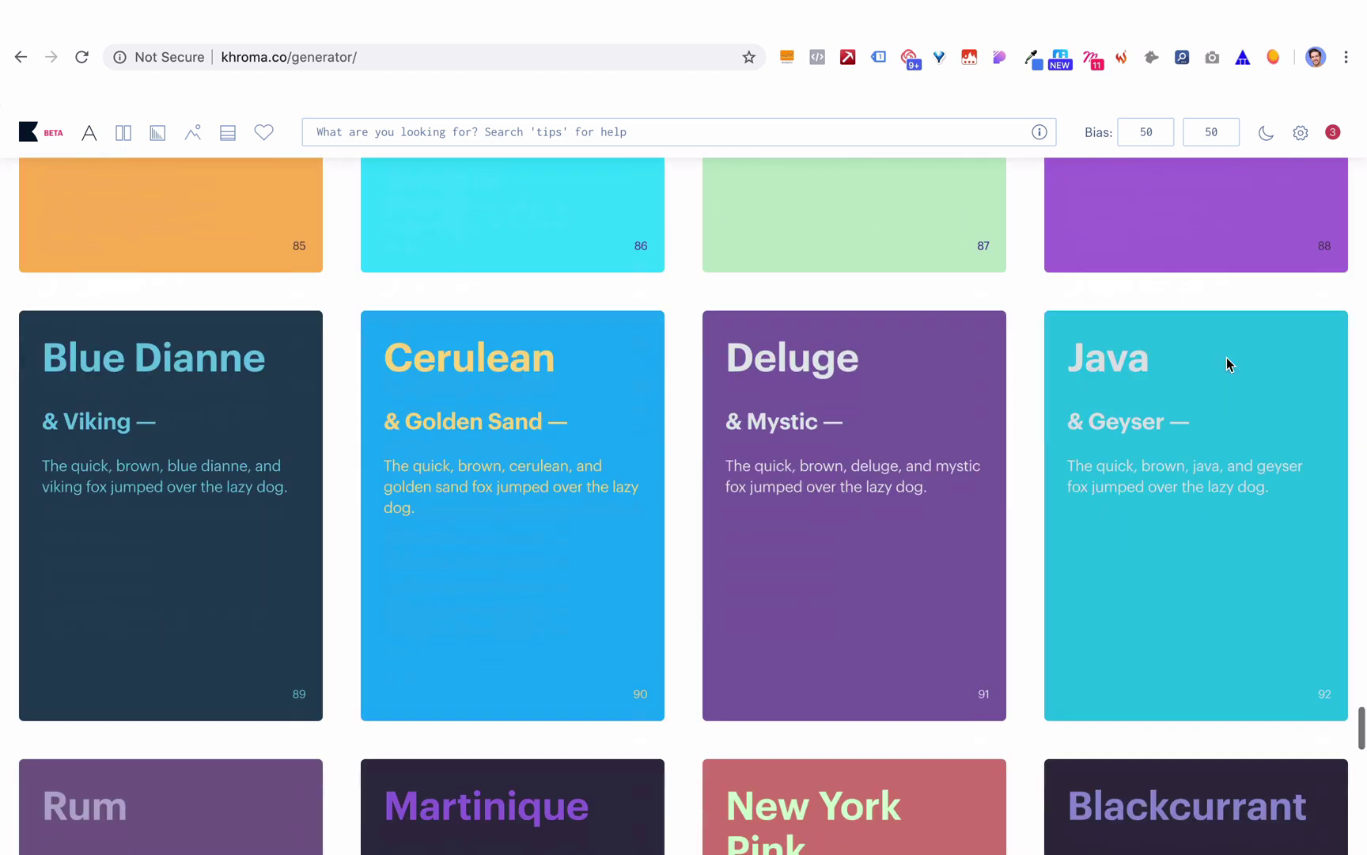
{"action": "scroll", "coordinate": [1227, 362], "scroll_direction": "up", "scroll_amount": 20}
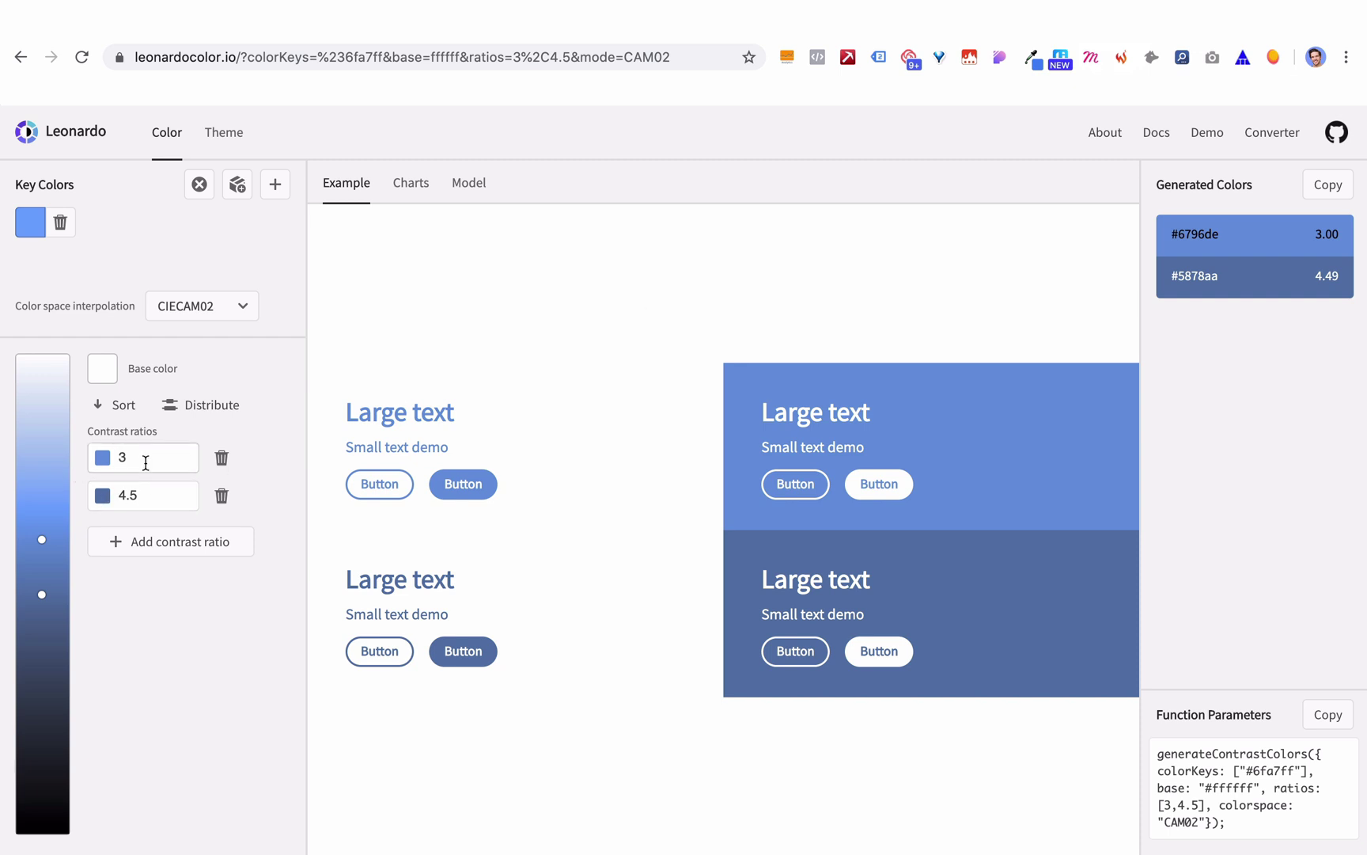
- In Leonardo, change the key color to green #03a21d and close the color picker
{"action": "left_click", "coordinate": [30, 222]}
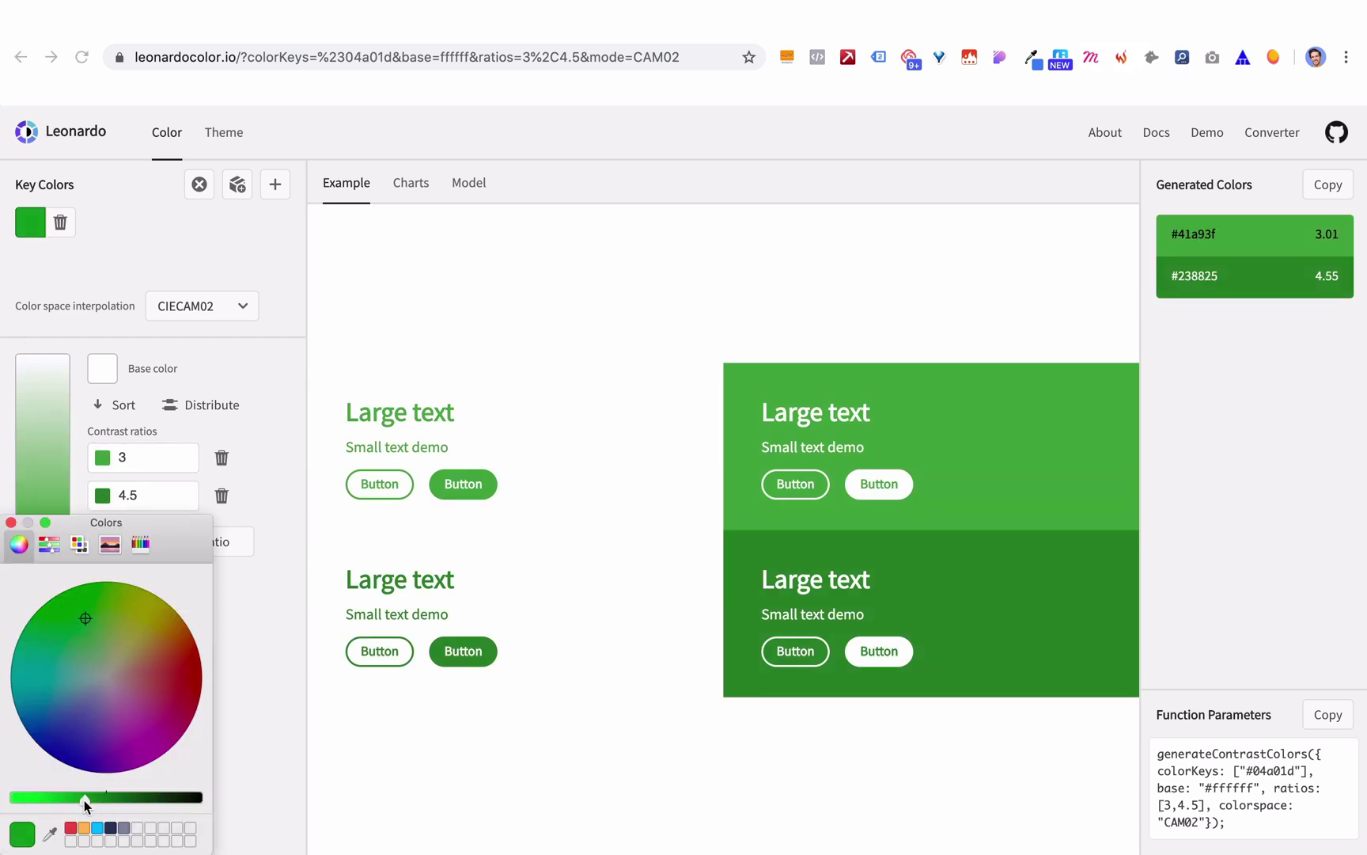
{"action": "left_click_drag", "start_coordinate": [85, 800], "coordinate": [83, 797]}
{"action": "left_click", "coordinate": [12, 523]}
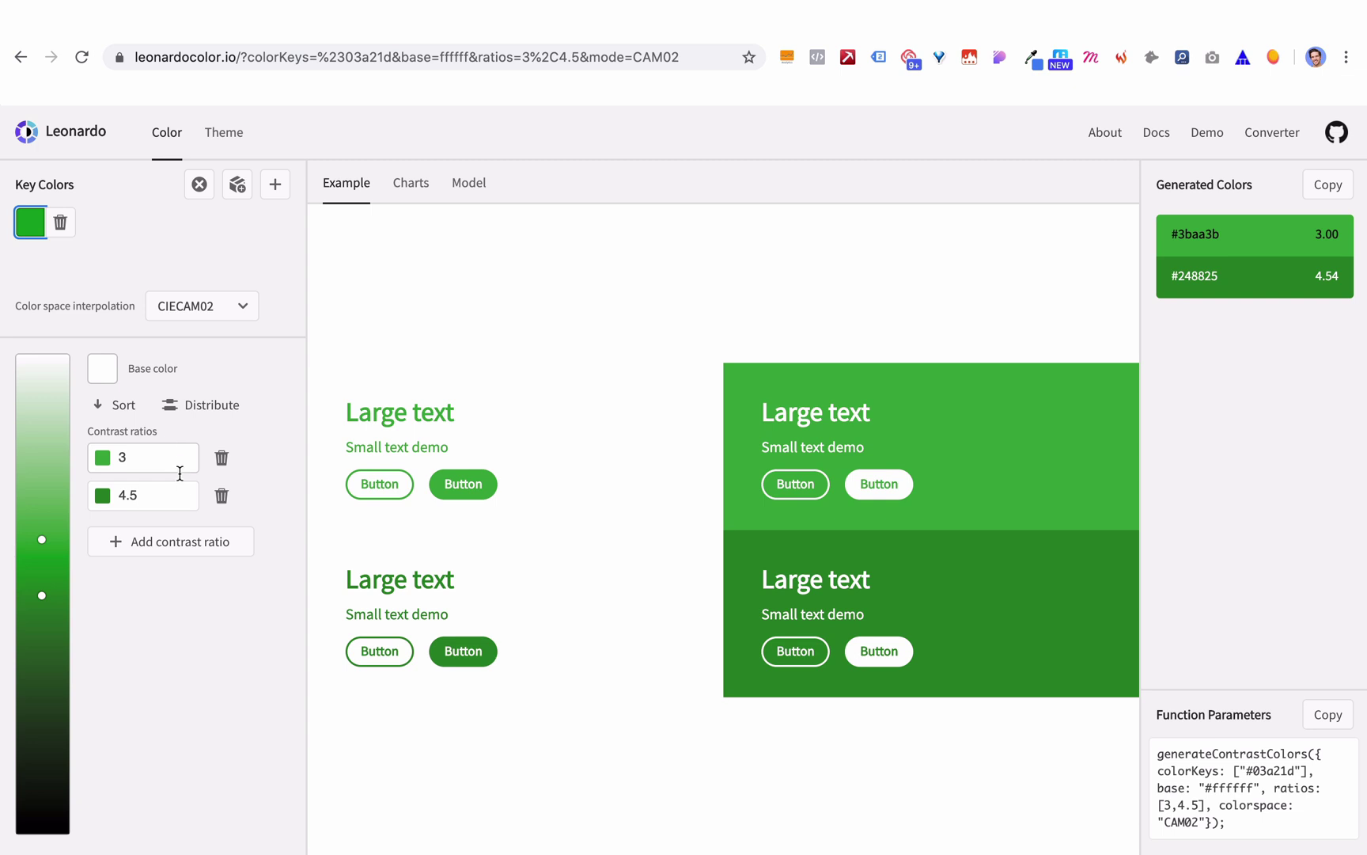
- Set the second contrast ratio to 10 and the first one to 2
{"action": "double_click", "coordinate": [166, 494]}
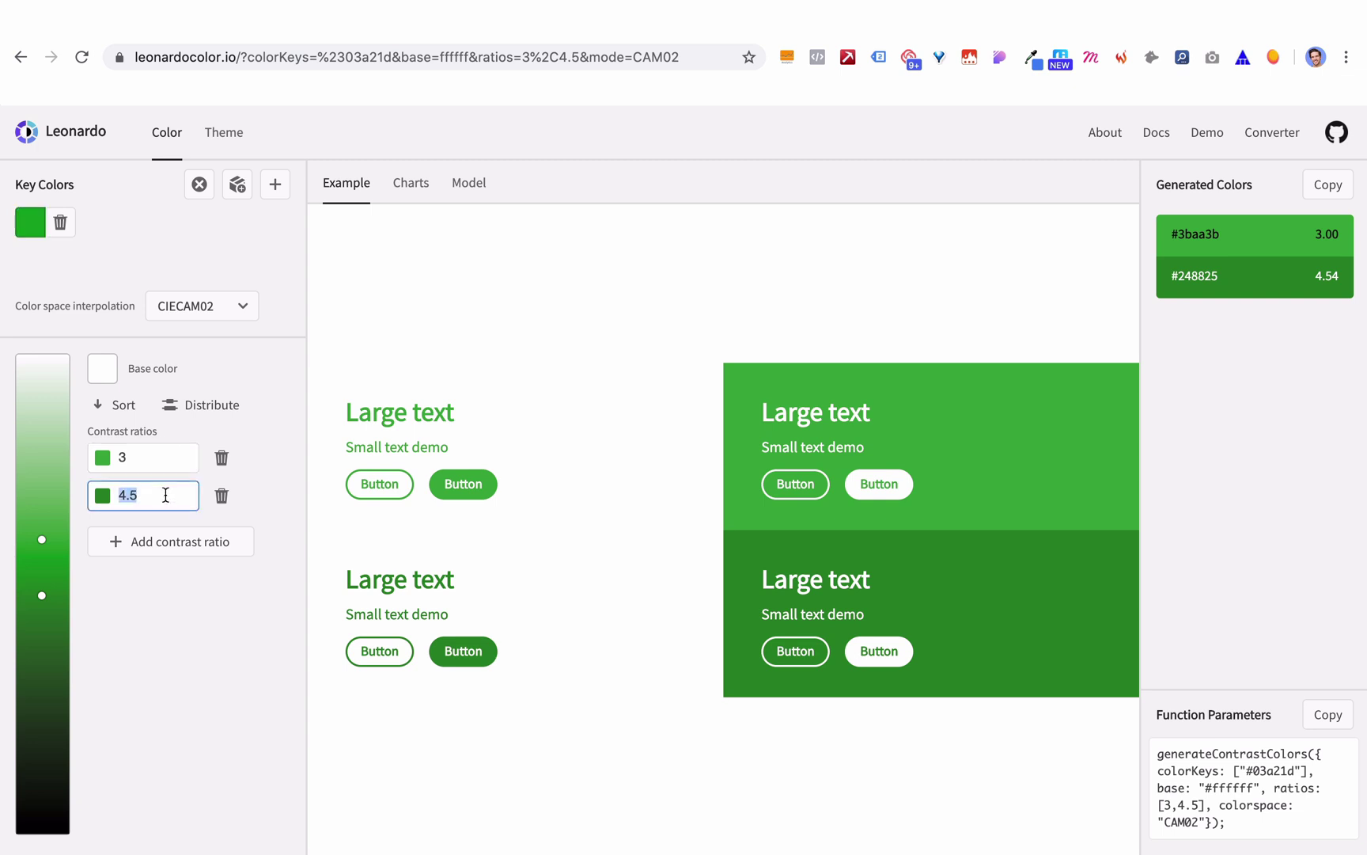
{"action": "type", "text": "10"}
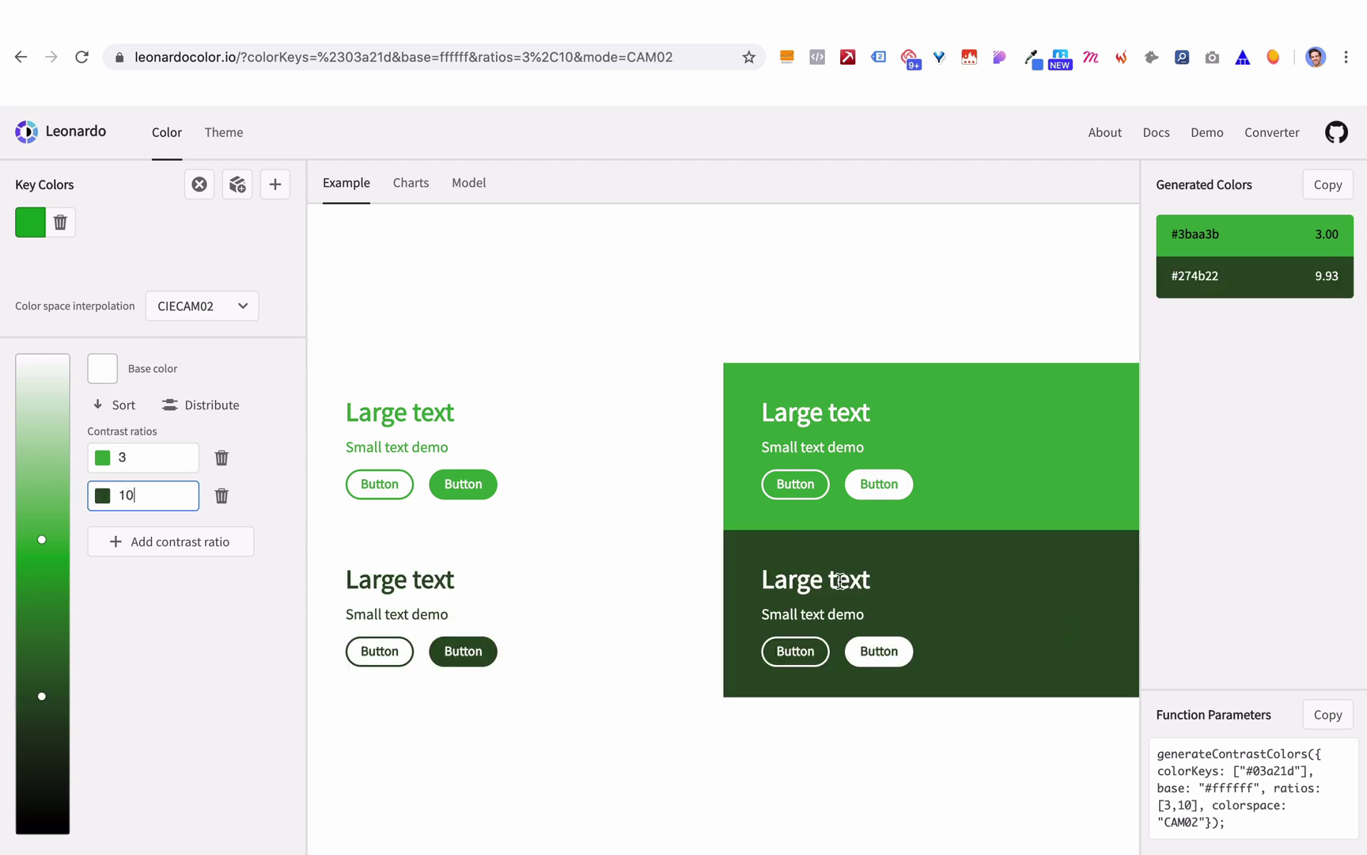
{"action": "double_click", "coordinate": [125, 458]}
{"action": "type", "text": "1"}
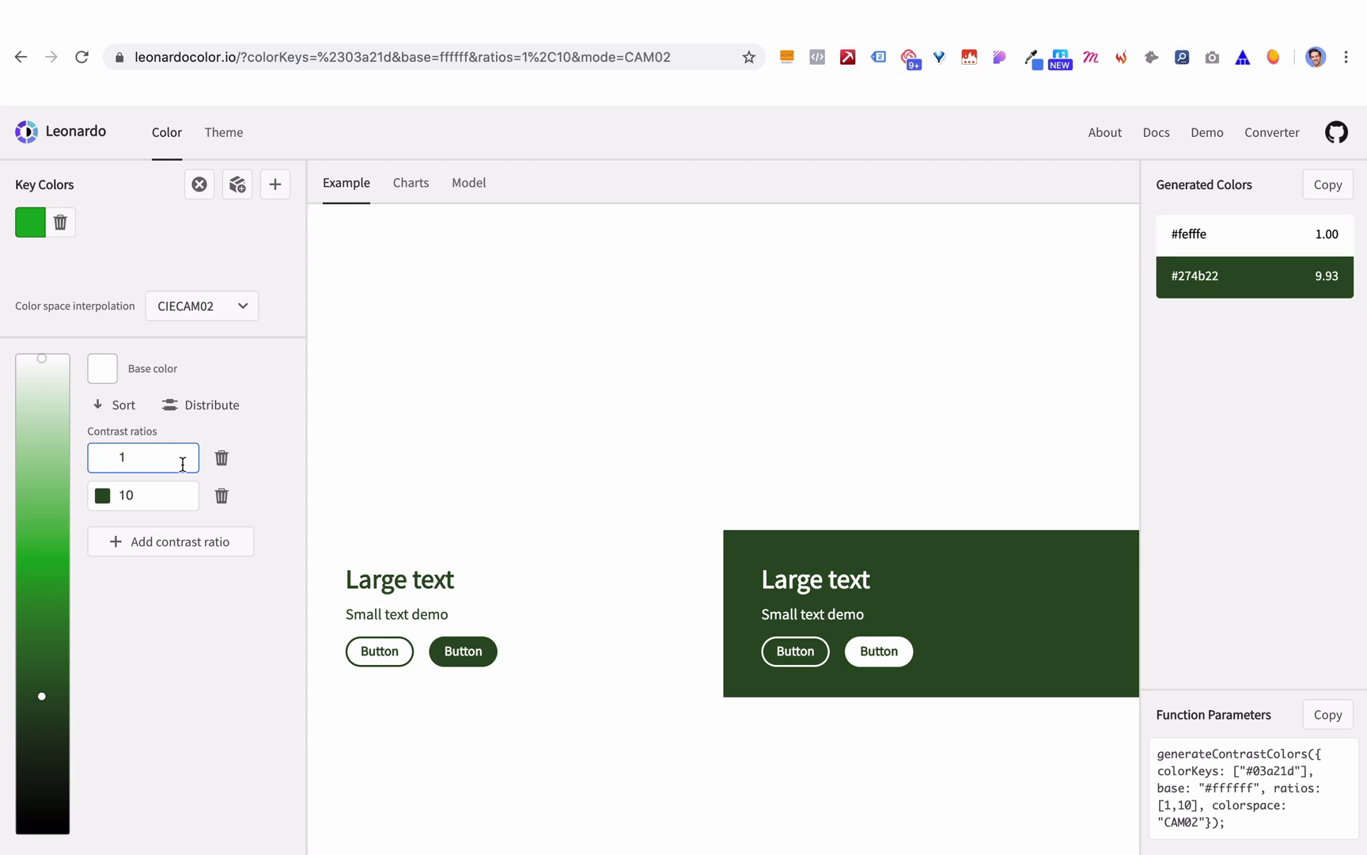
{"action": "left_click", "coordinate": [184, 459]}
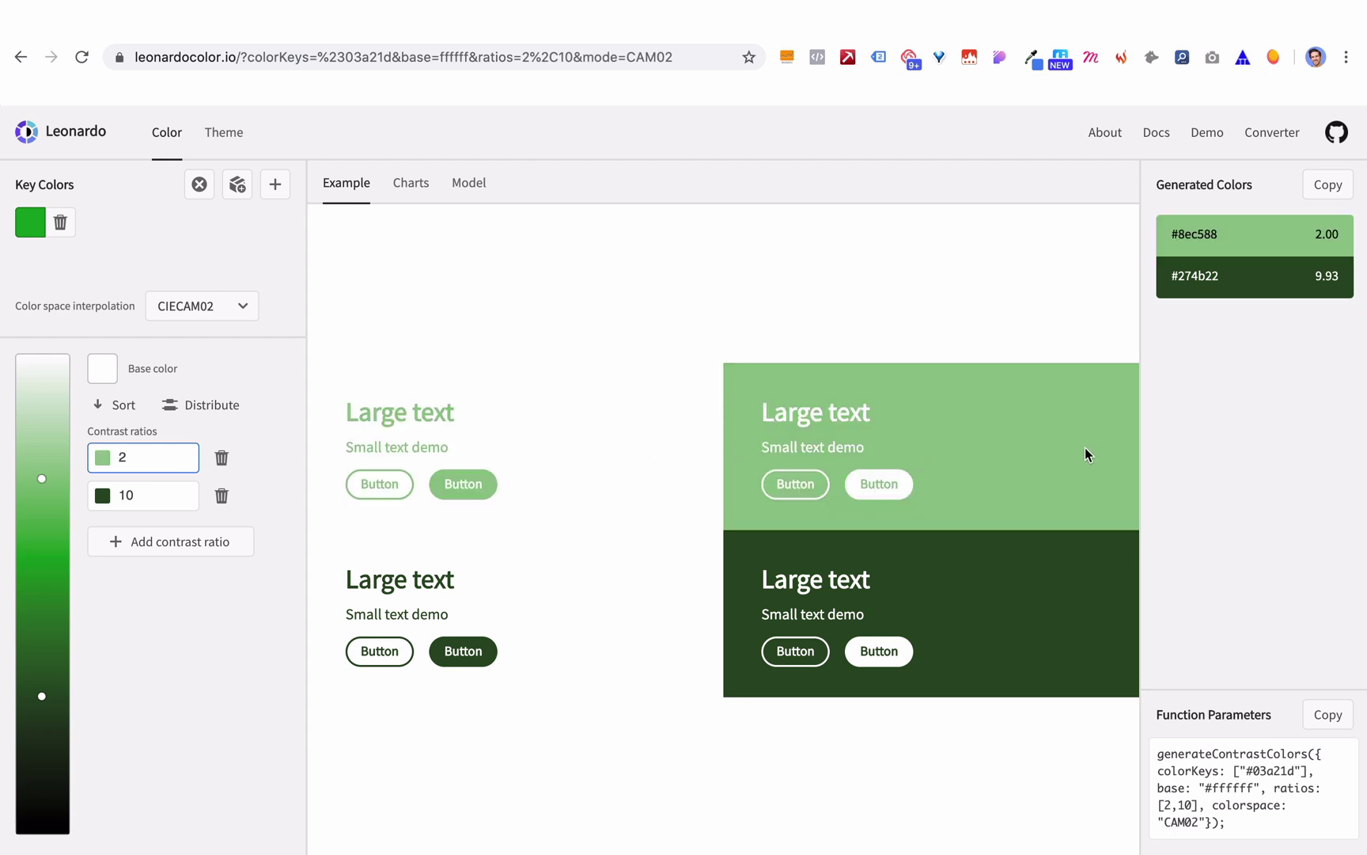